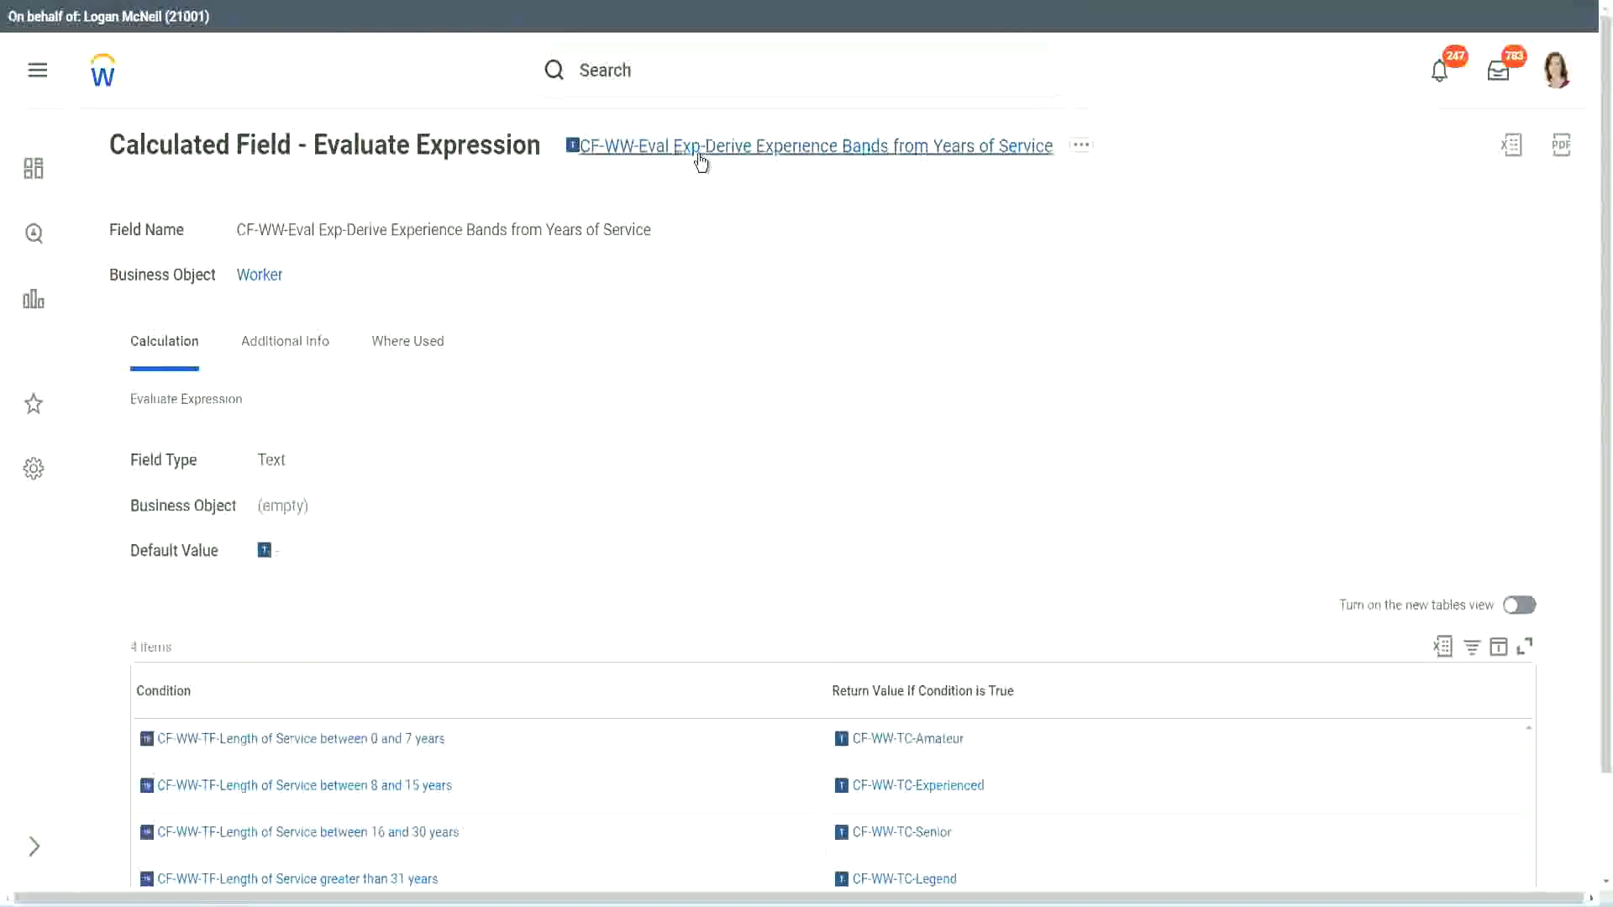
right_click(697, 152)
left_click(760, 255)
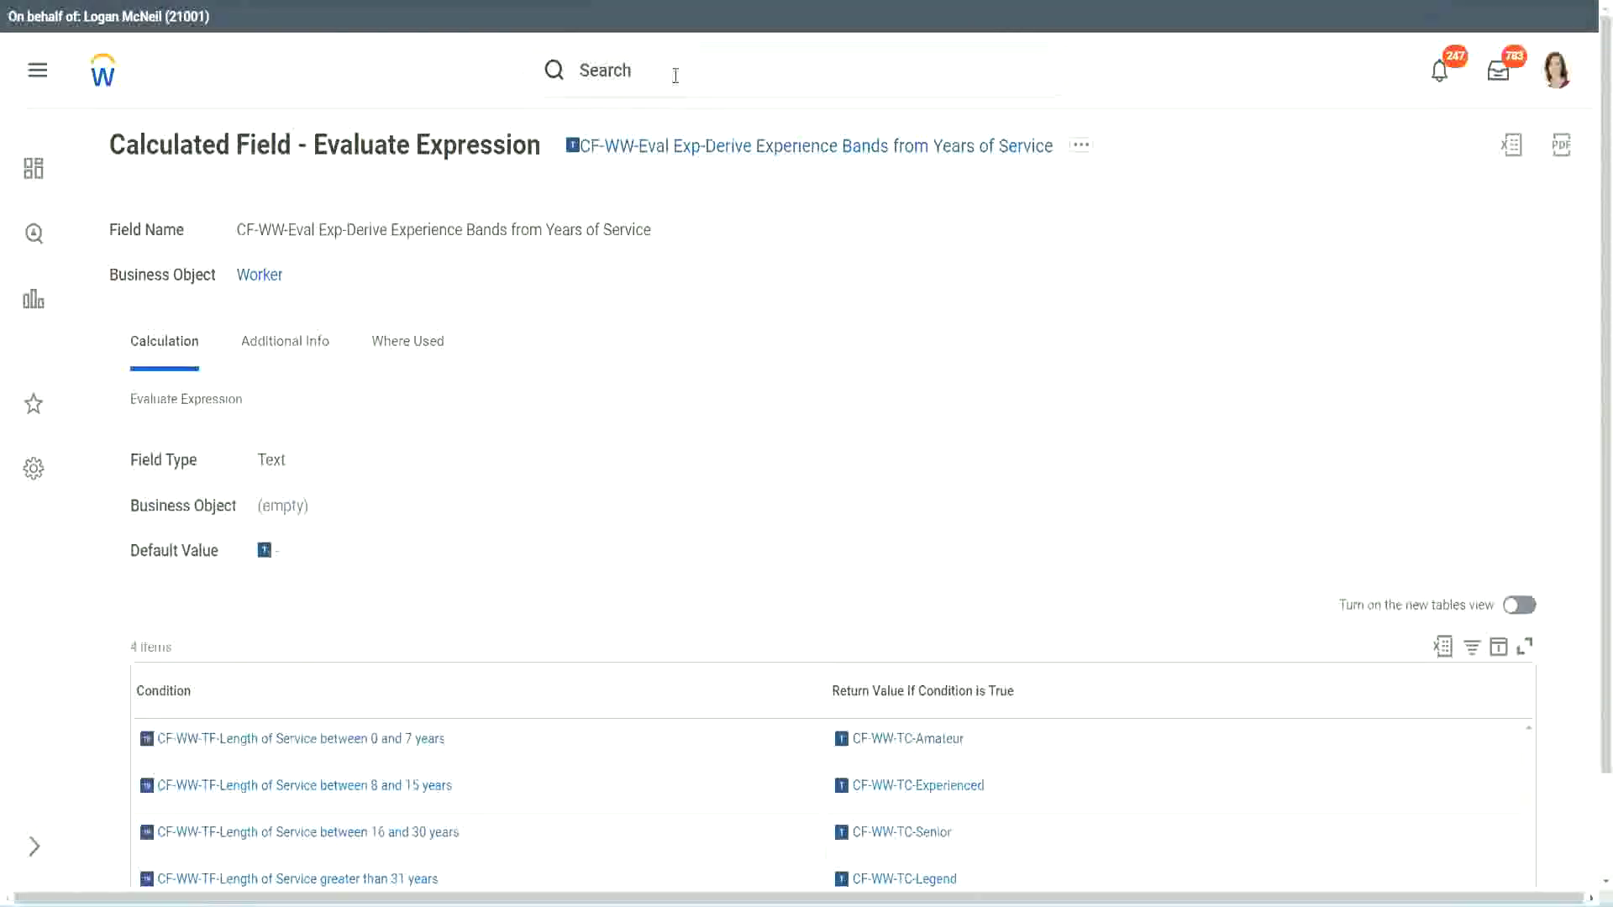
left_click(675, 75)
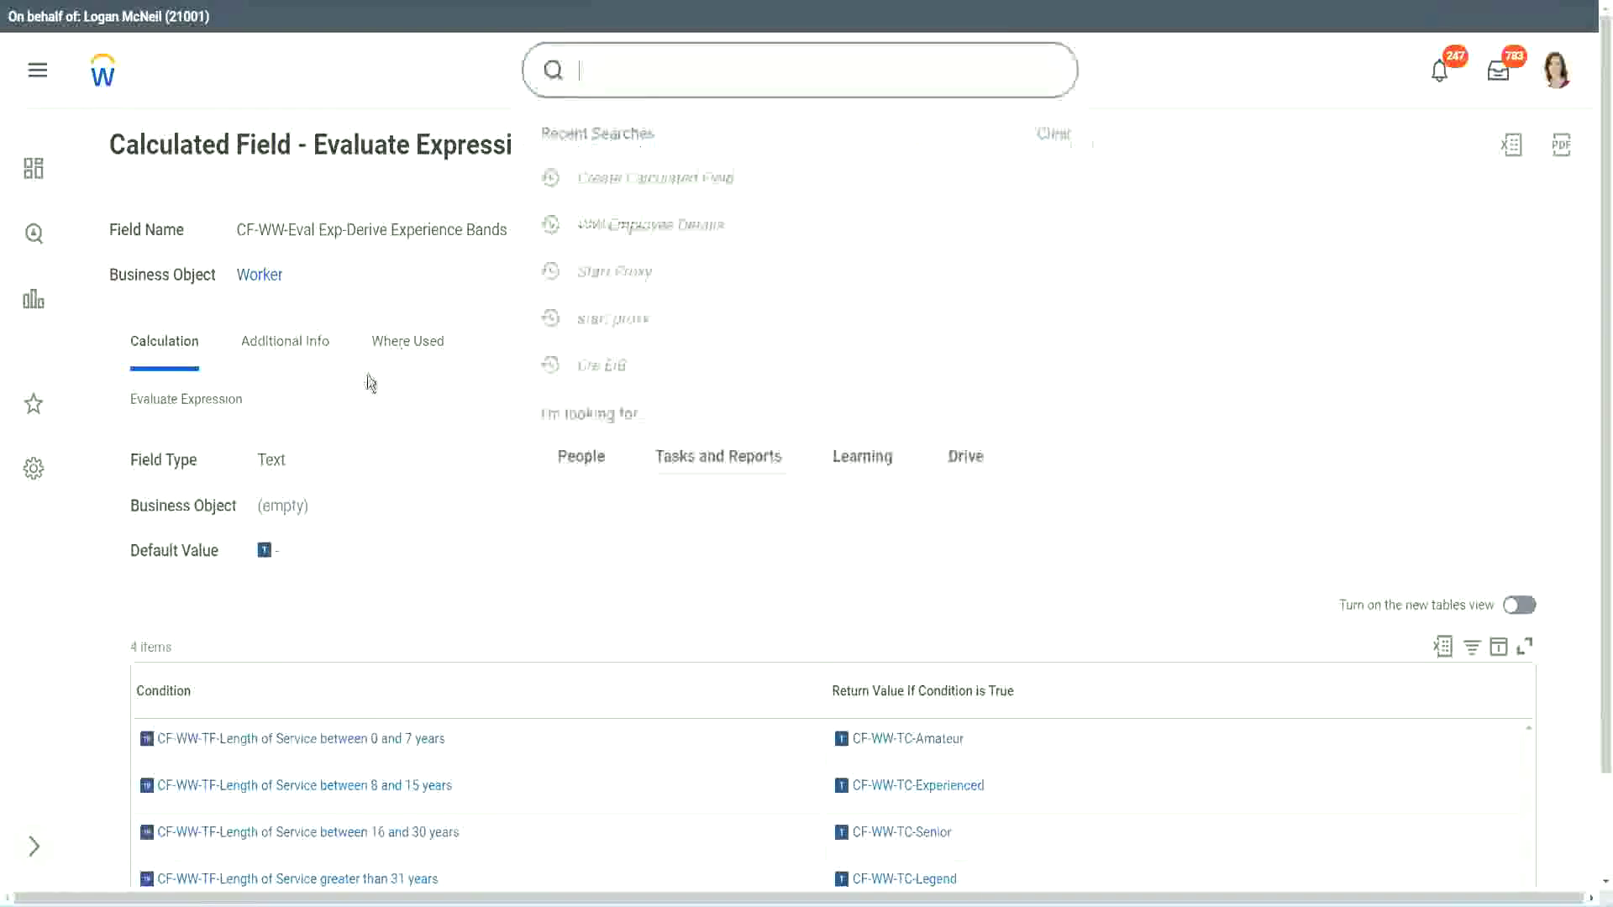
left_click(1142, 195)
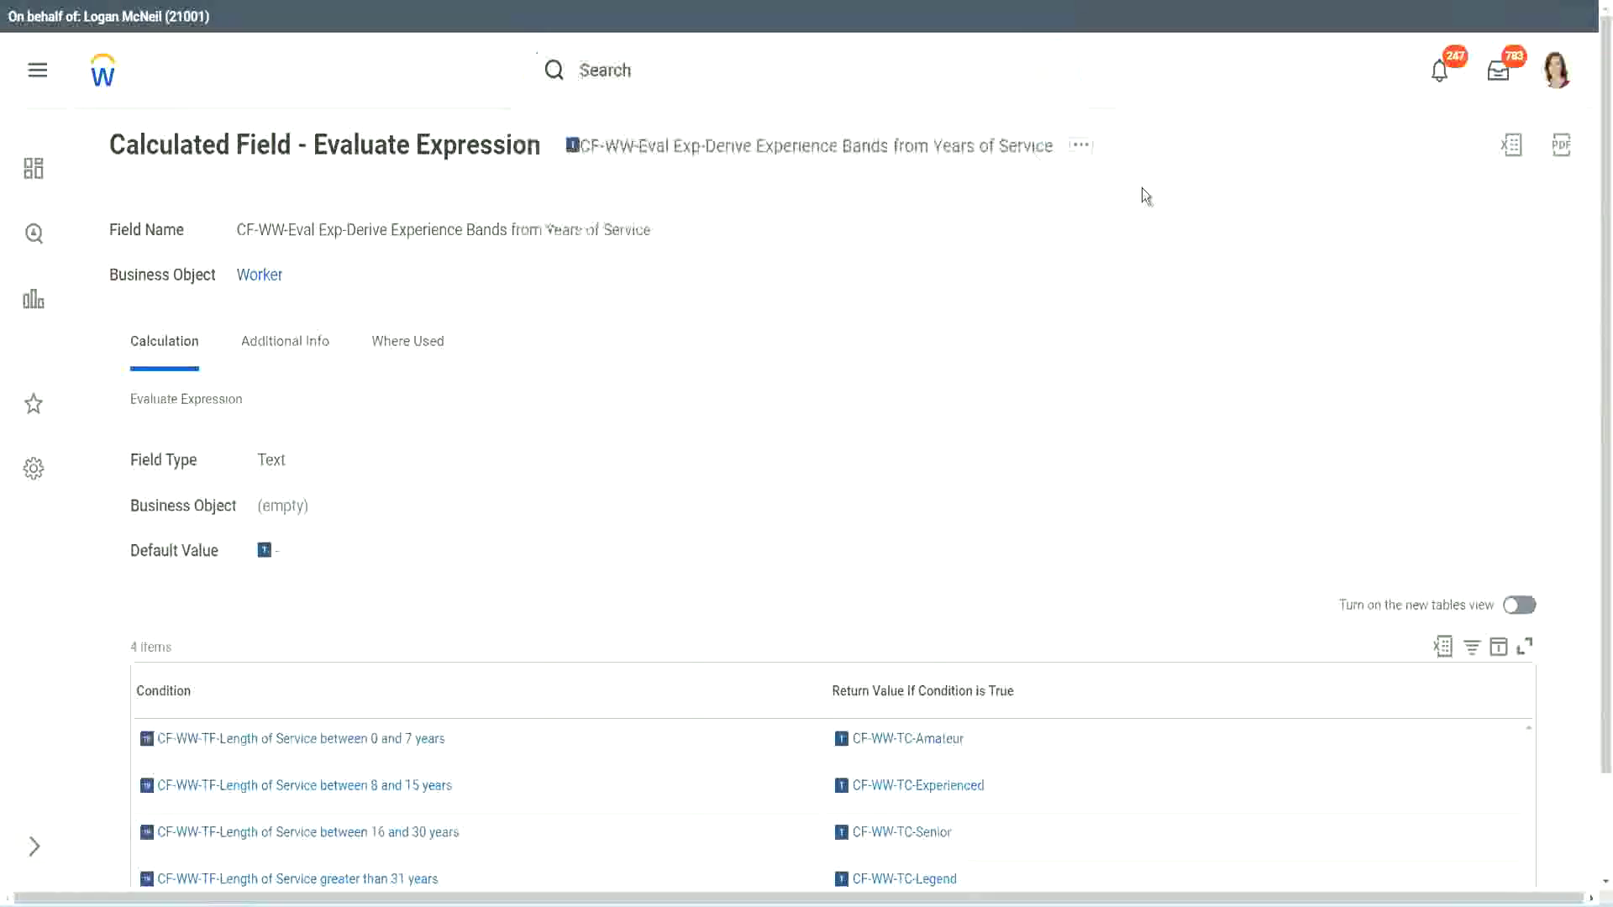
Step: Search for "create calc field" and open the Create Calculated Field task
left_click(635, 63)
type("create calc")
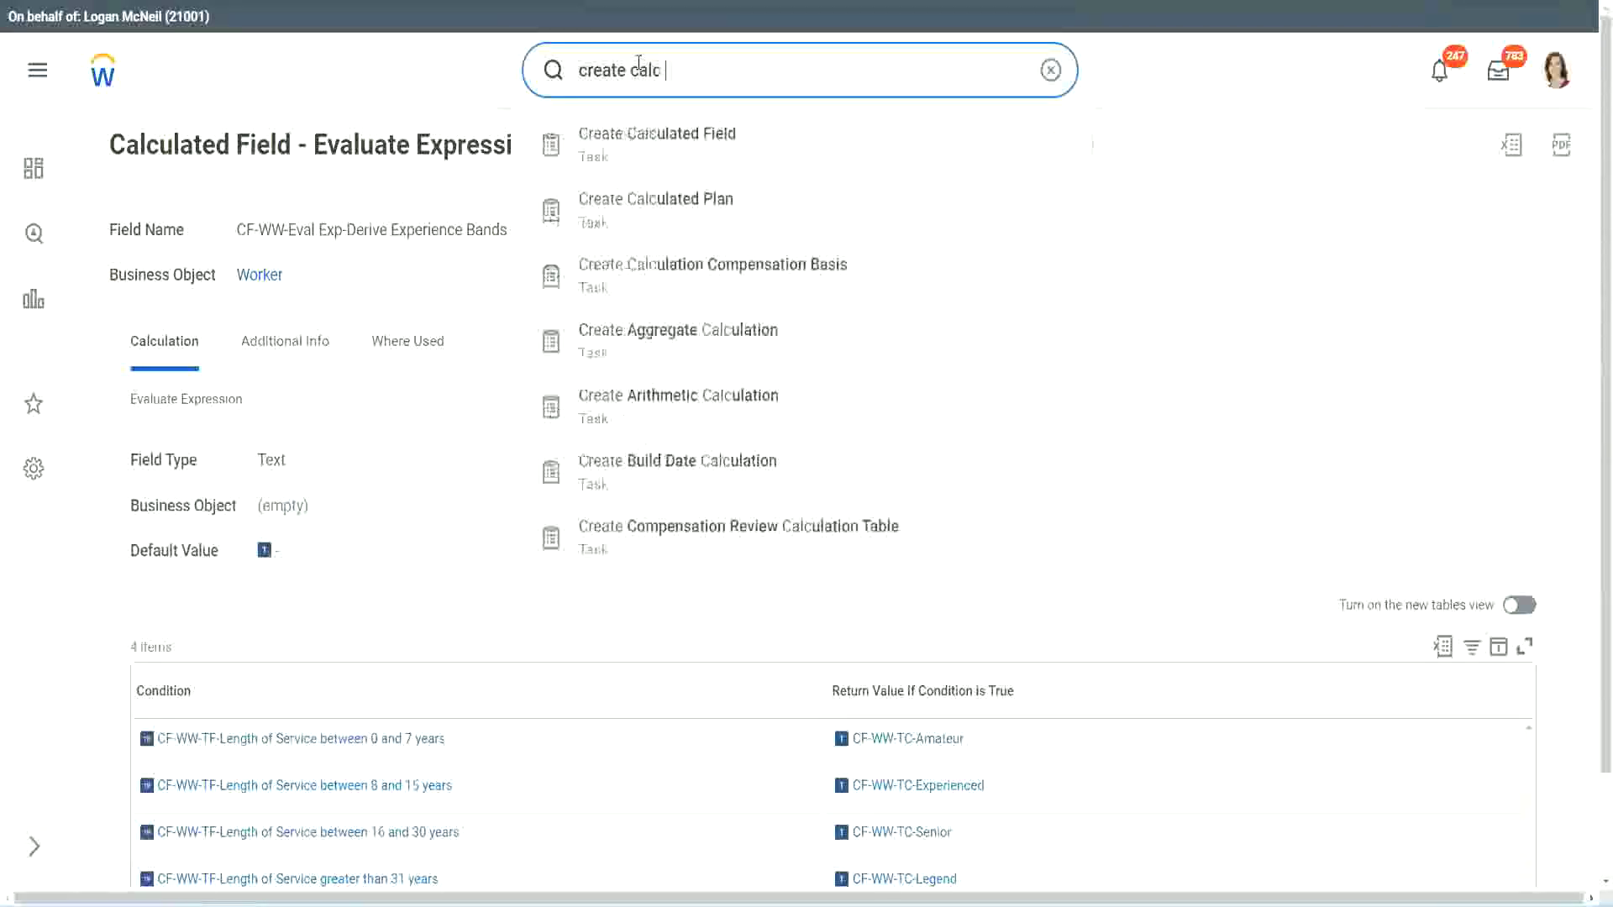
type(" field")
left_click(672, 157)
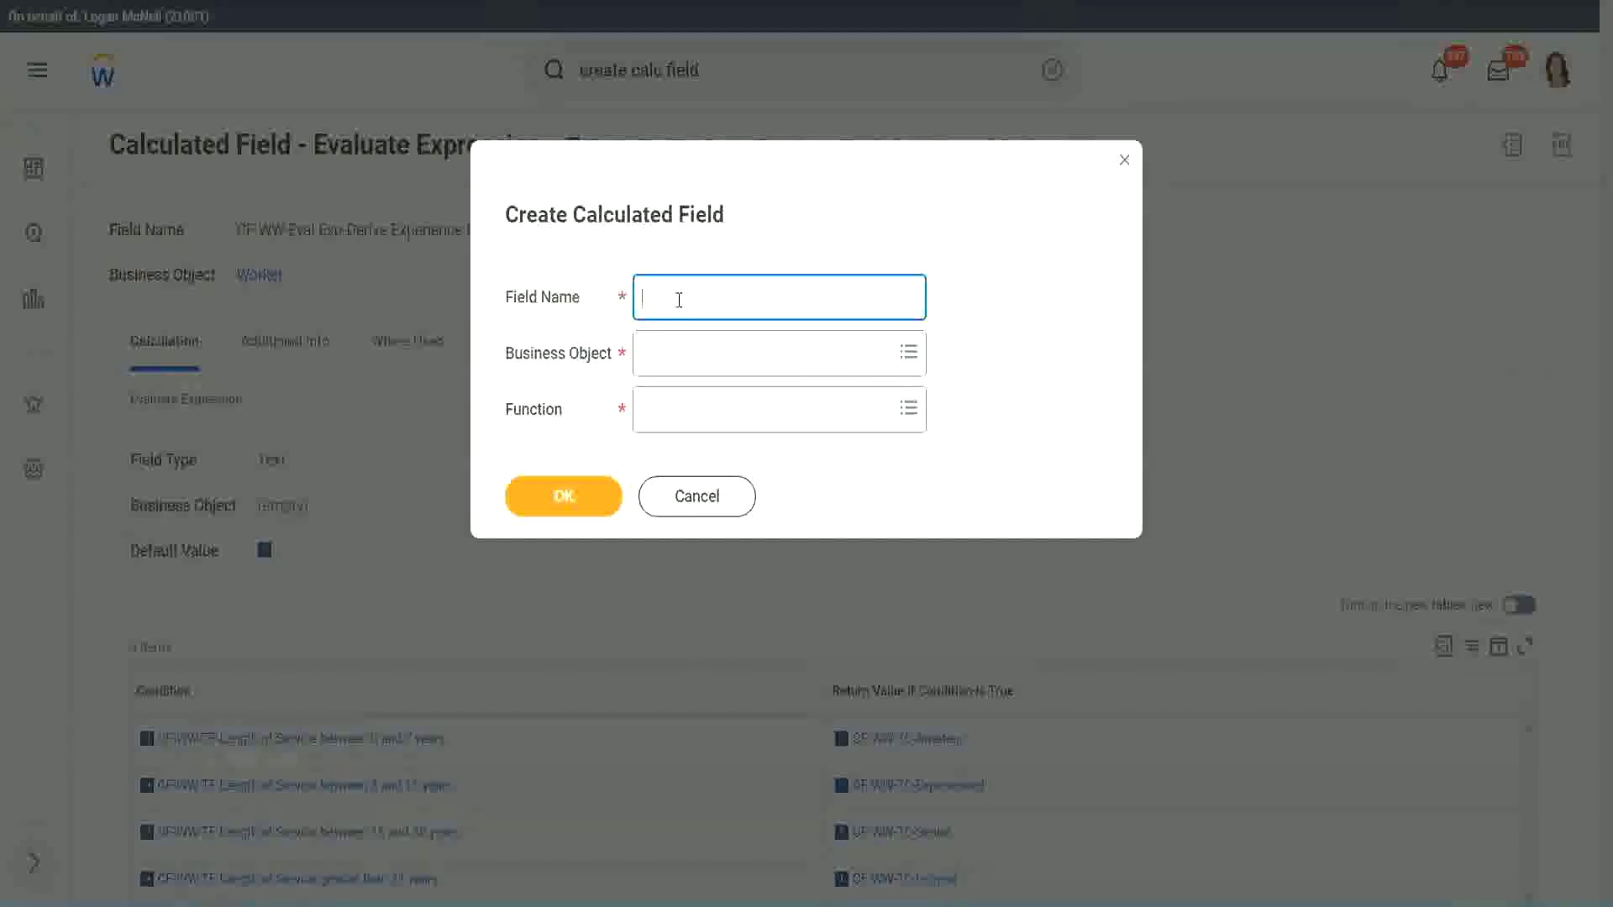
Step: Name the new calculated field "CF-WW-LRB-Identify Experience Bands from years of Service"
type("CF-WW-LRB-Identify Exe")
key("BackSpace")
type("perience ")
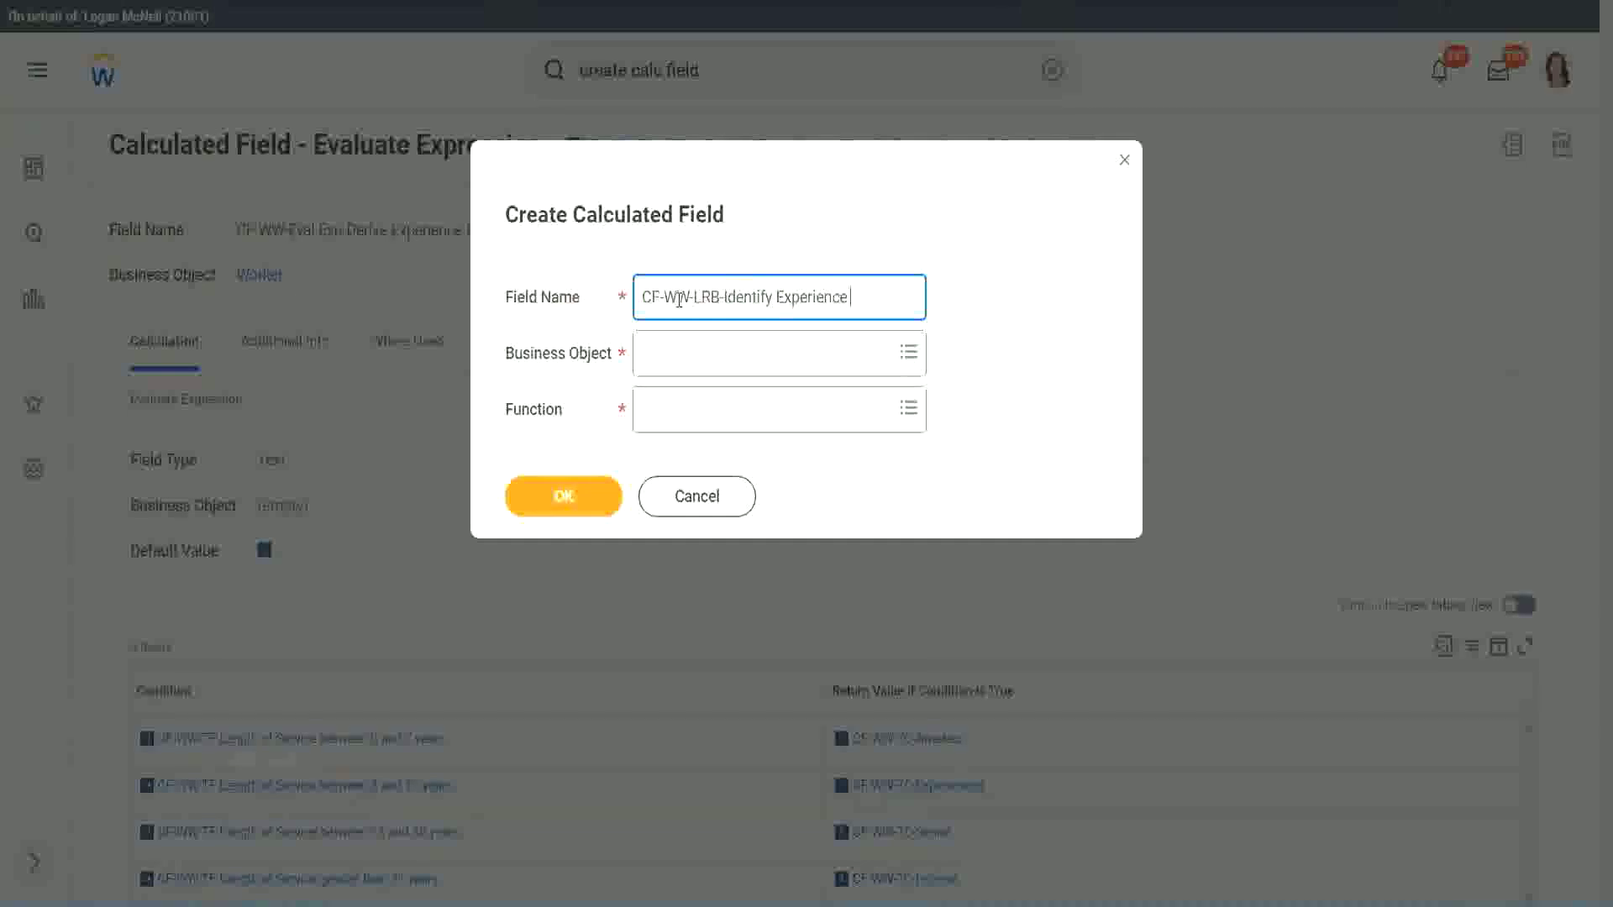
type("Bands from")
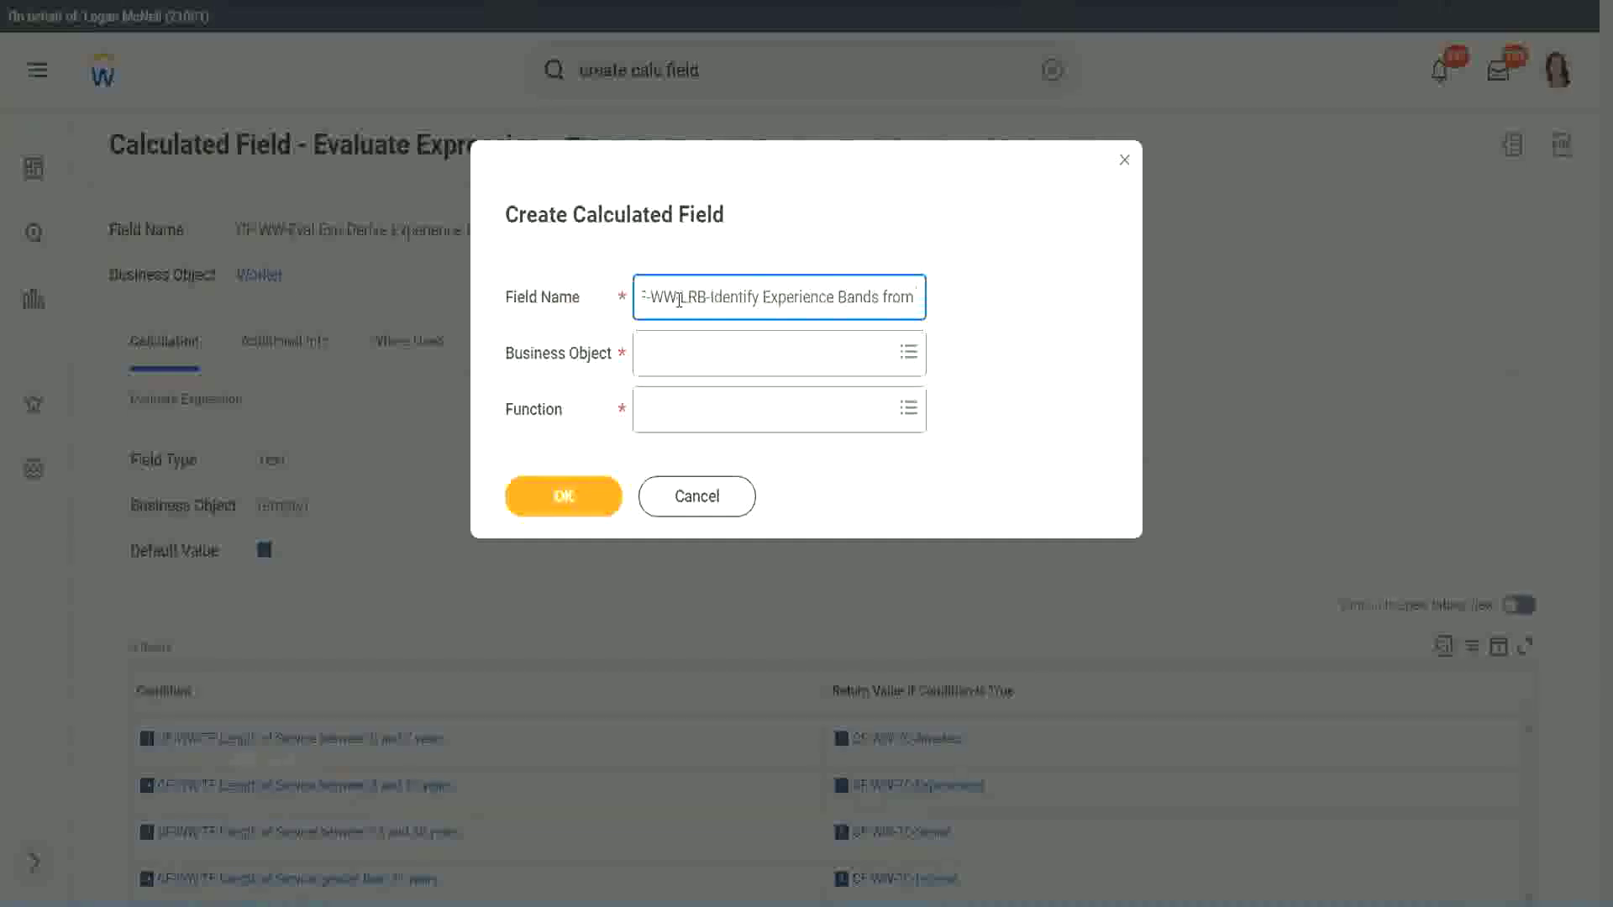
type(" years of Service")
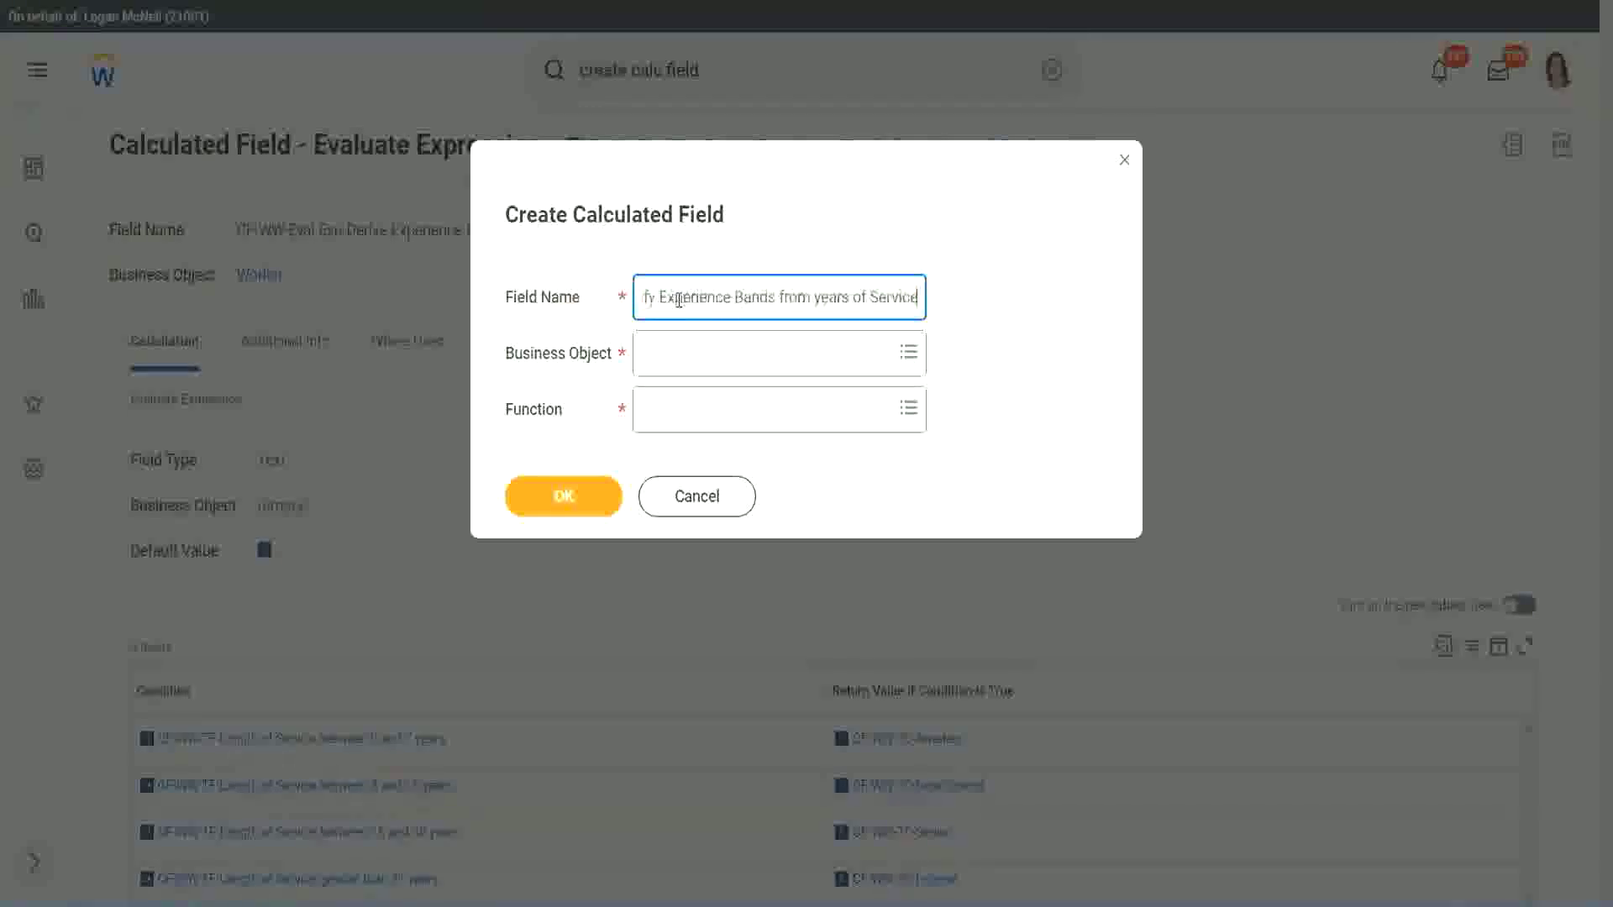
Step: Set the business object to Worker and the function to Lookup Range Band, and confirm the new field's basic details
key("Tab")
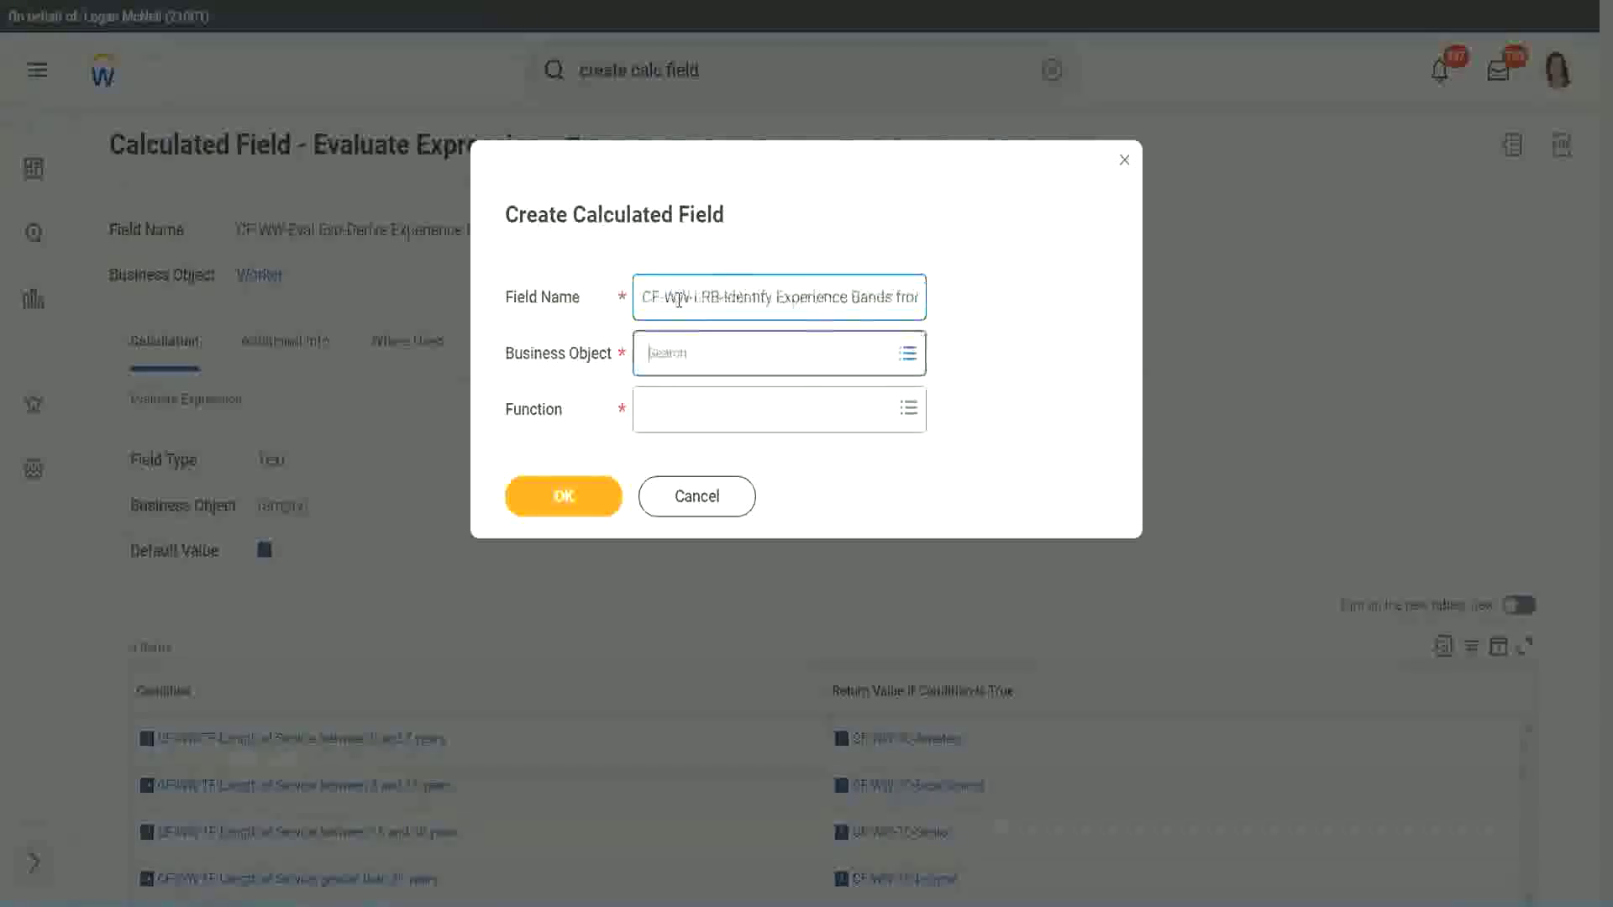
type("wor")
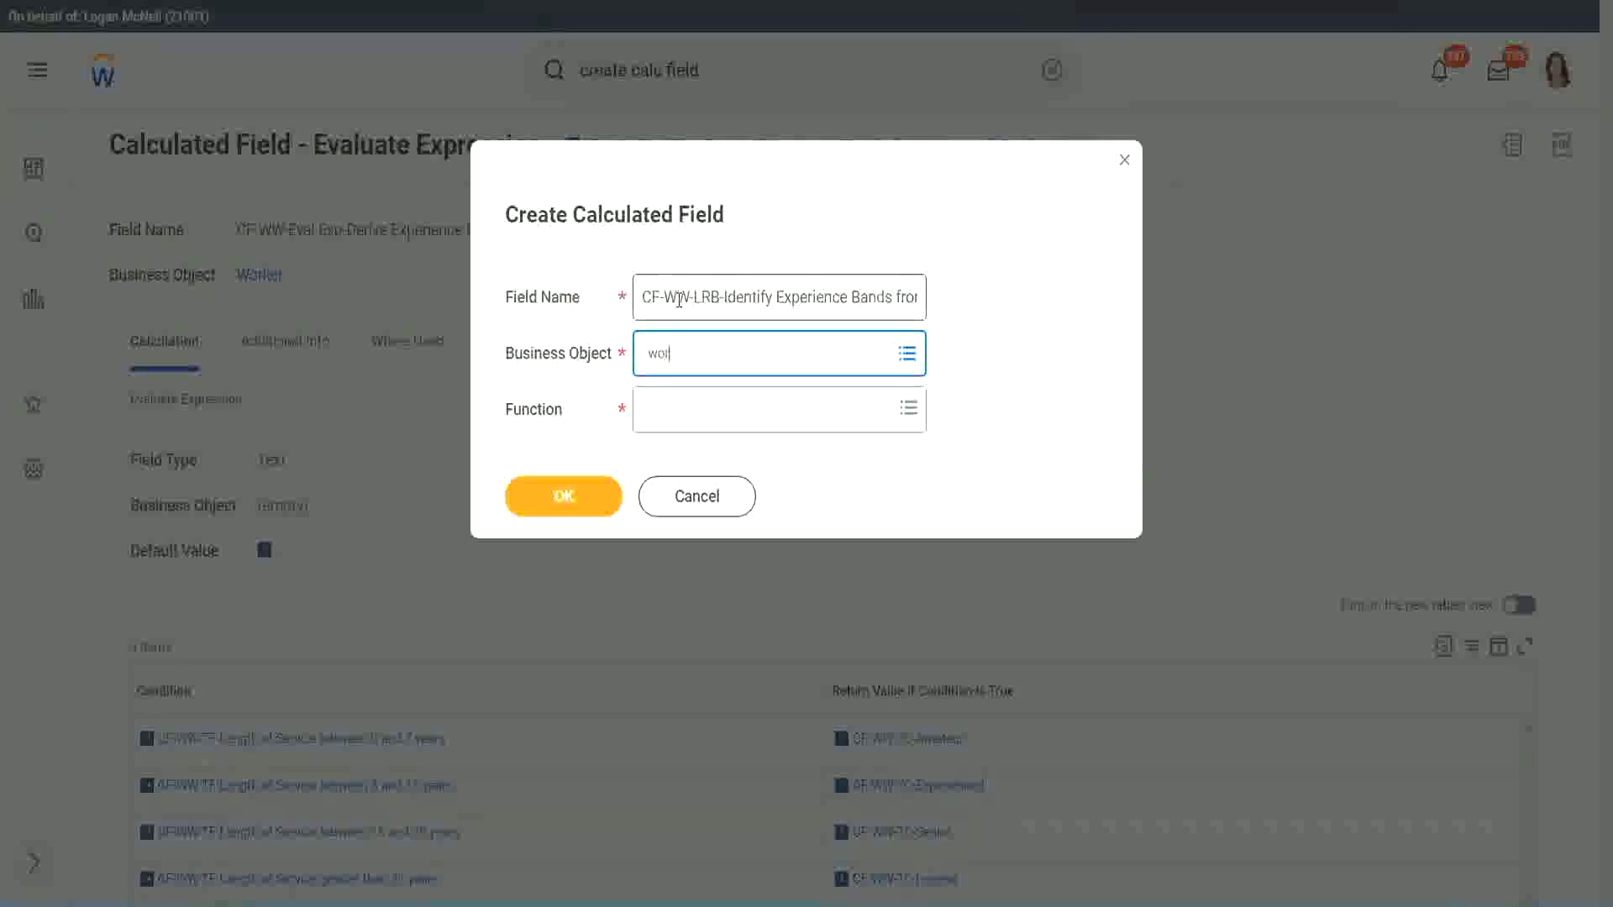
type("ker")
key("Return")
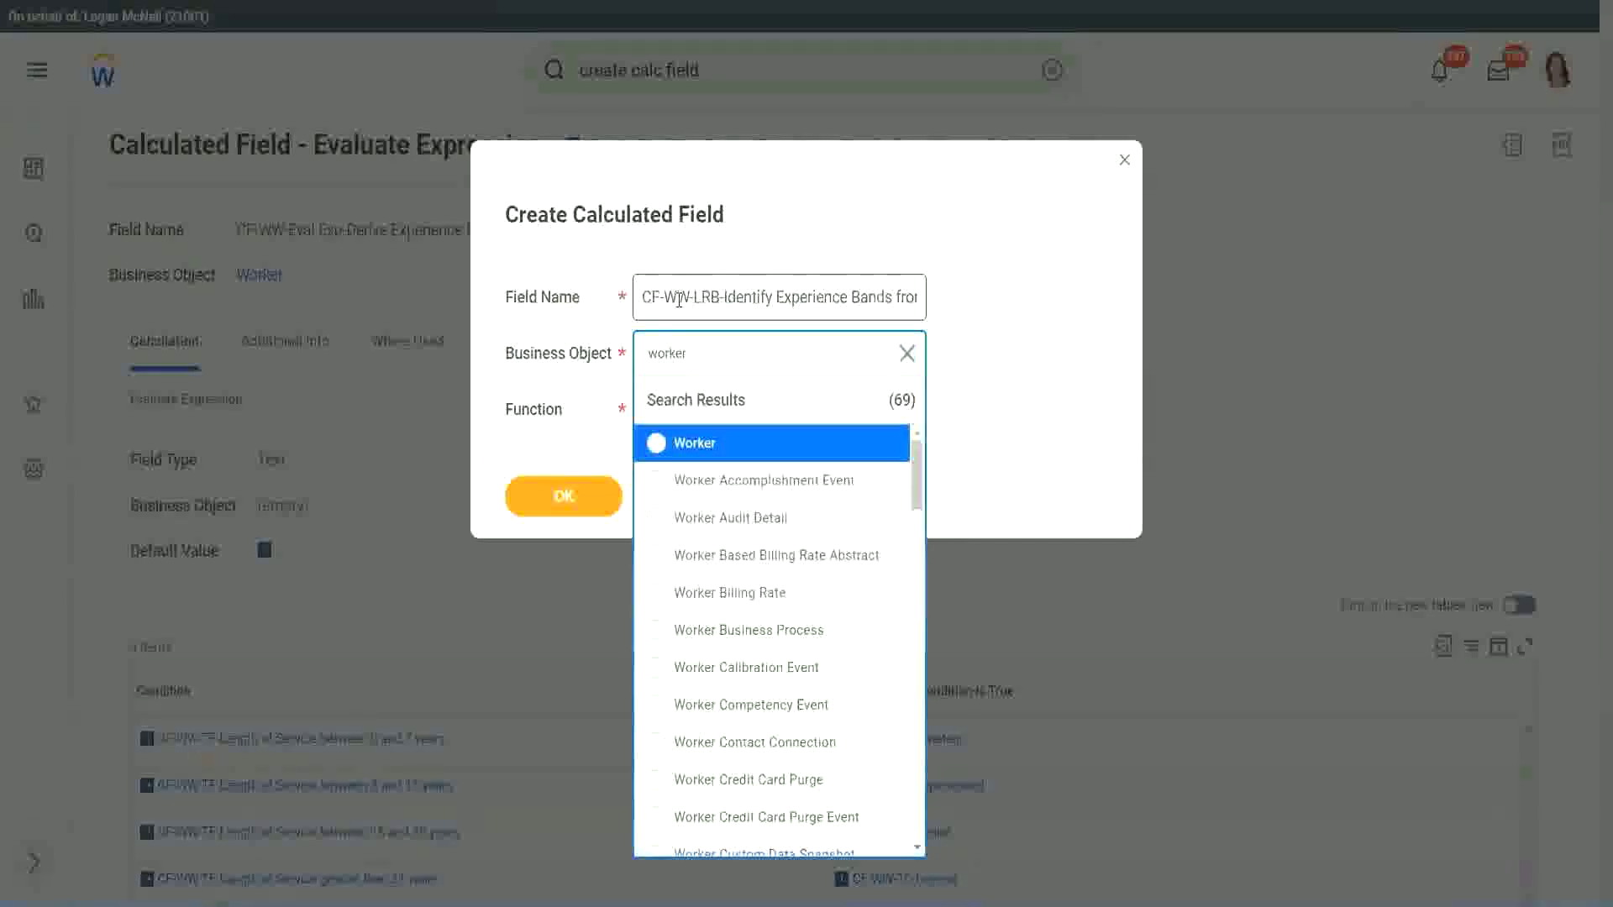
key("Return")
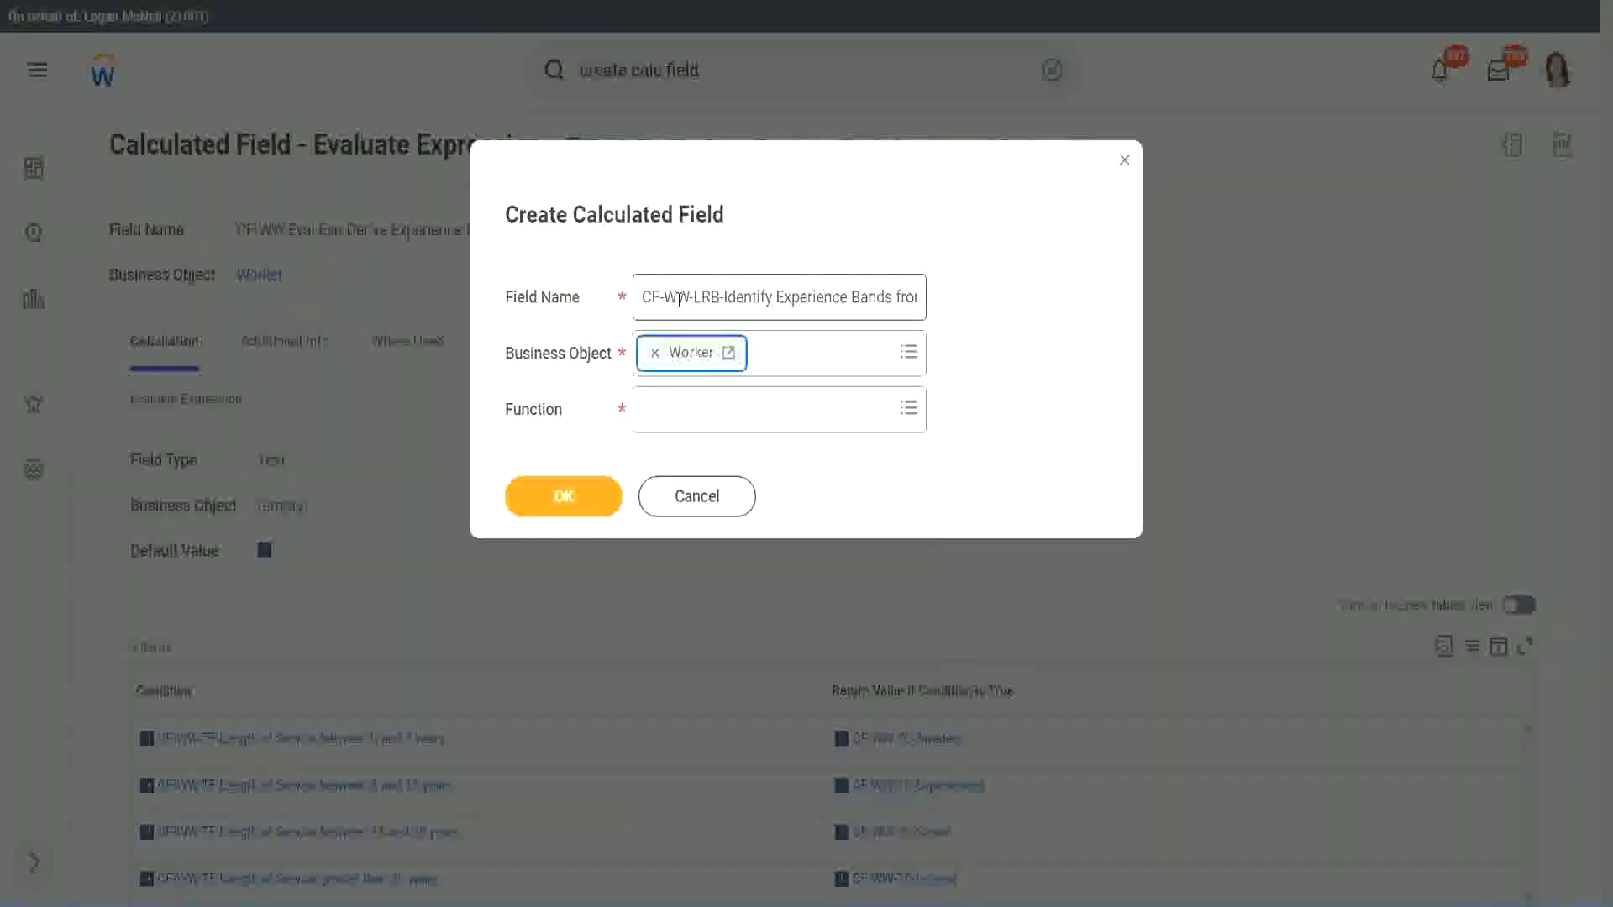
key("Tab")
type("lrb")
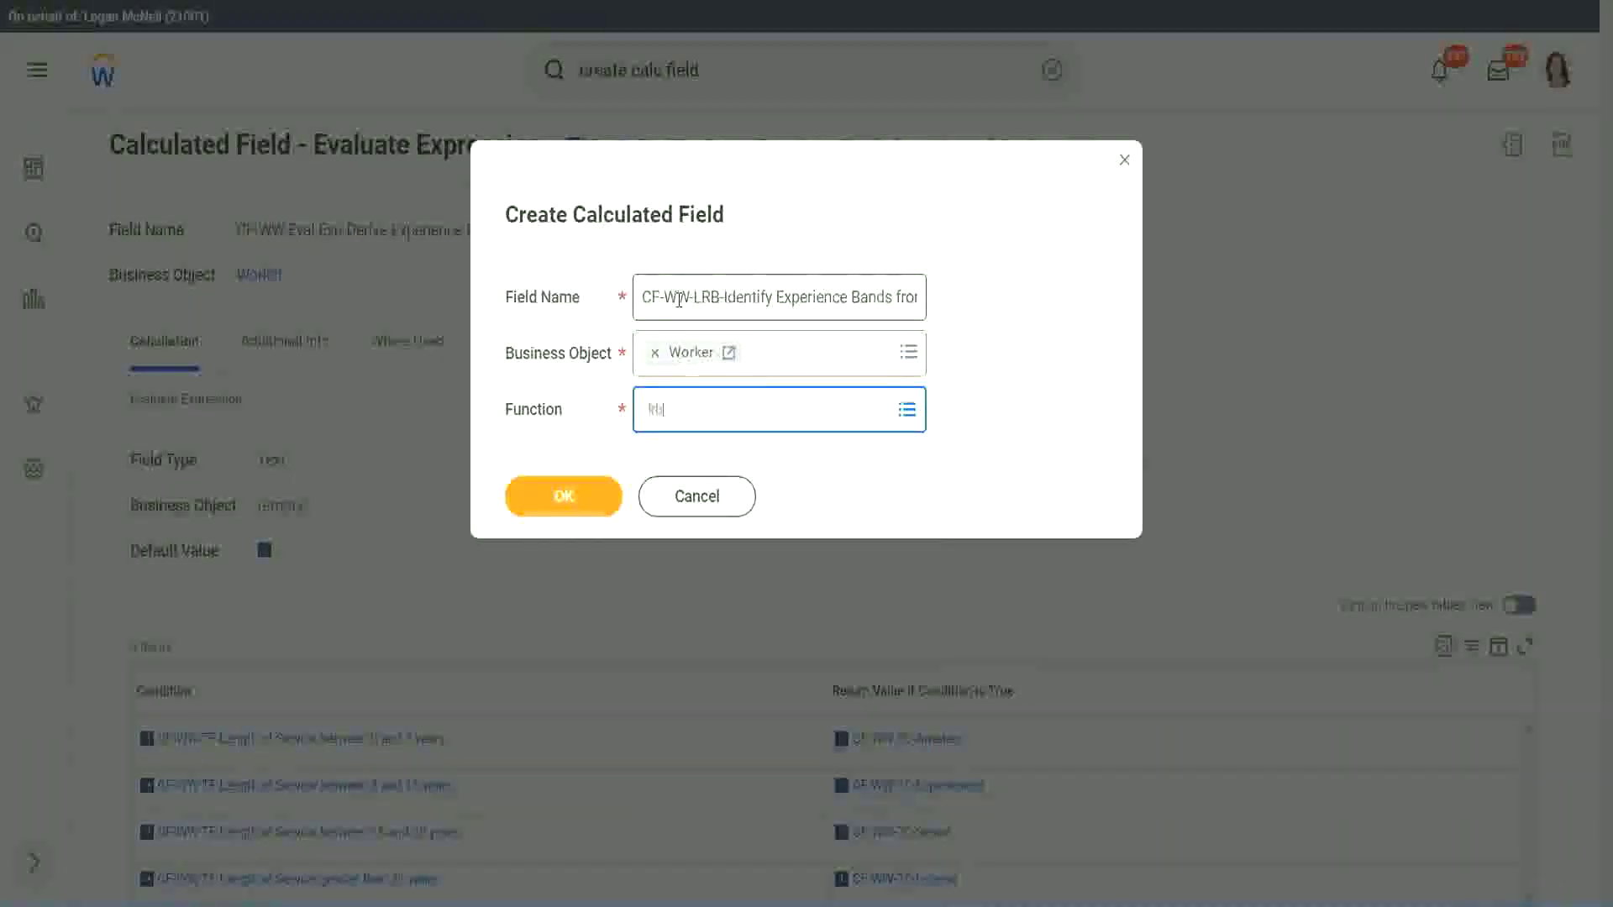
key("Return")
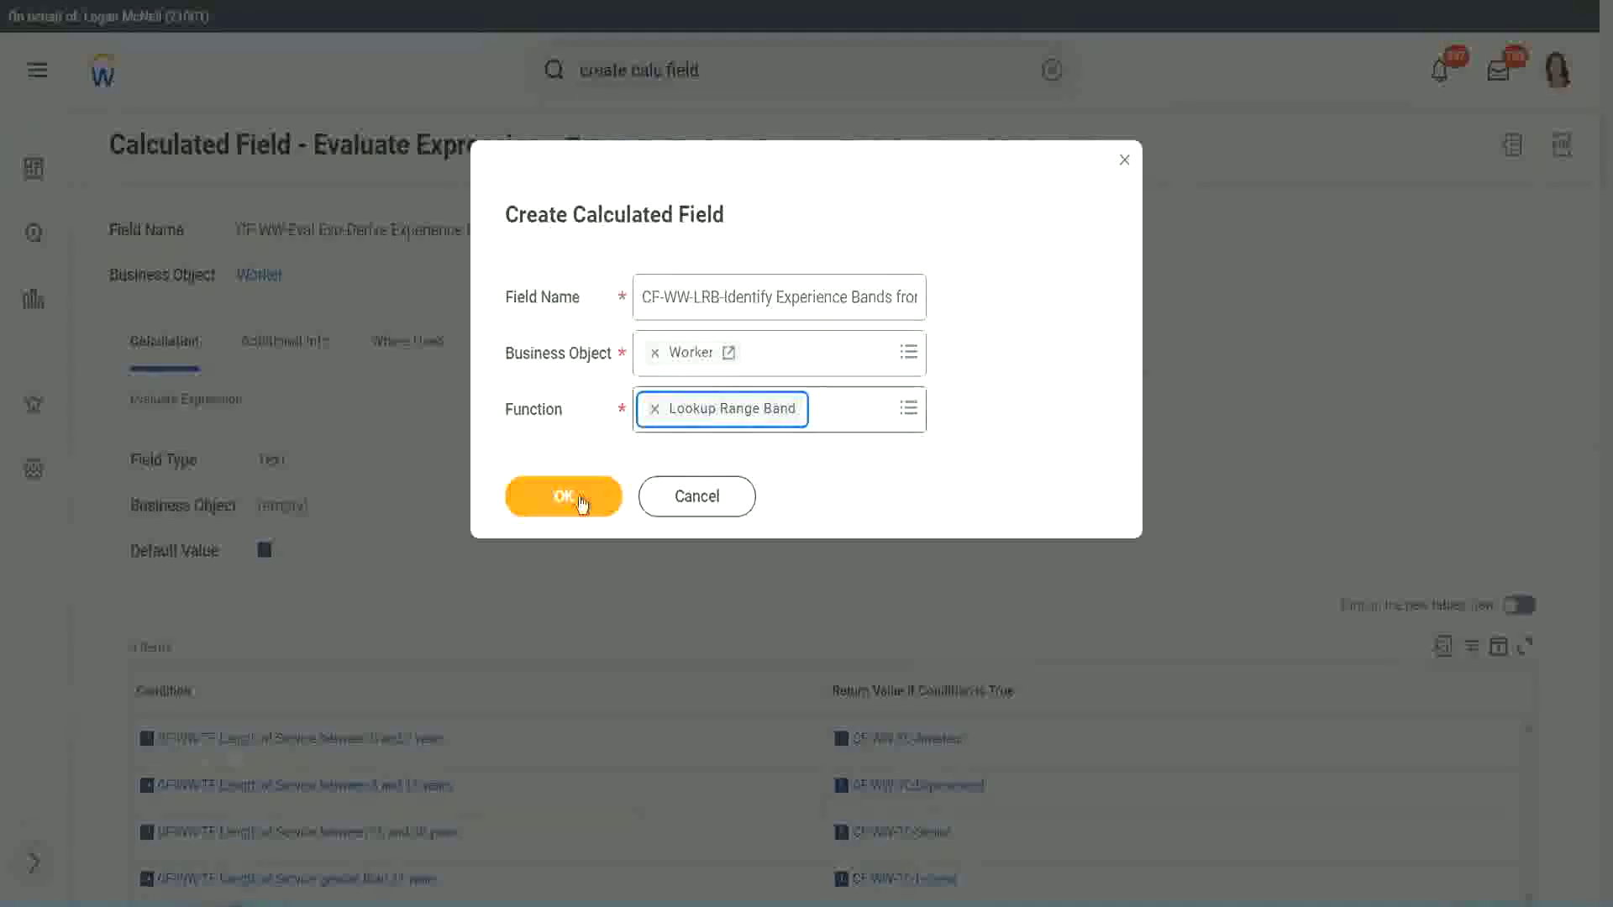
left_click(578, 500)
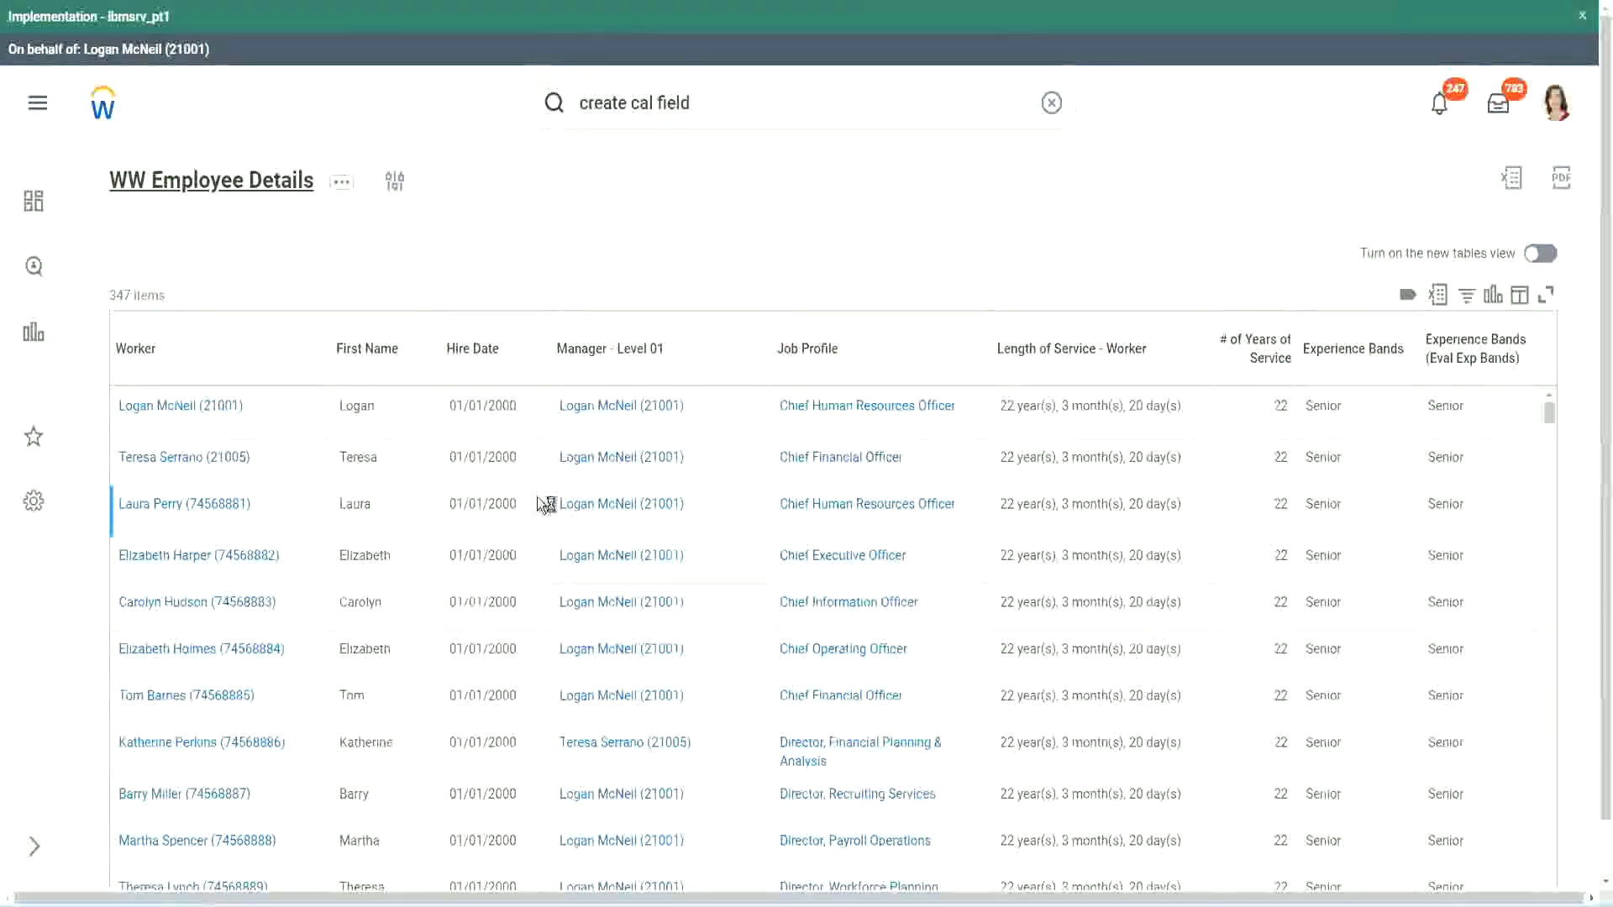
Step: Copy the name CF-WW-Convert Text To Number-Number of Years from Length of Service from the WW Employee Details definition and use it as the source field
scroll(531, 551, "down", 6)
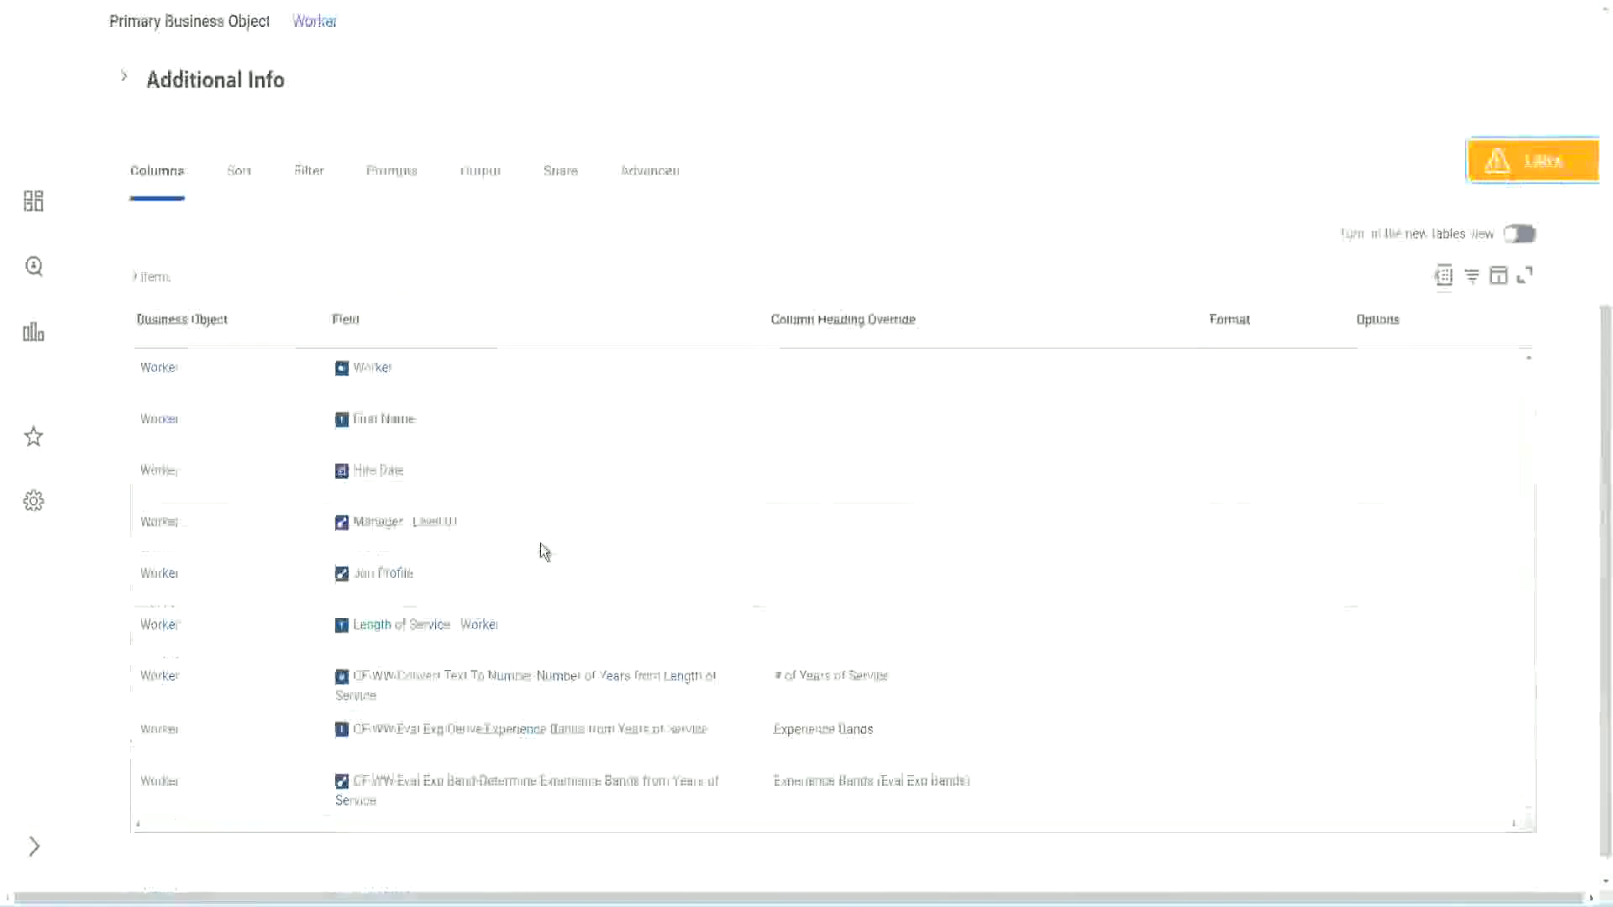
right_click(508, 654)
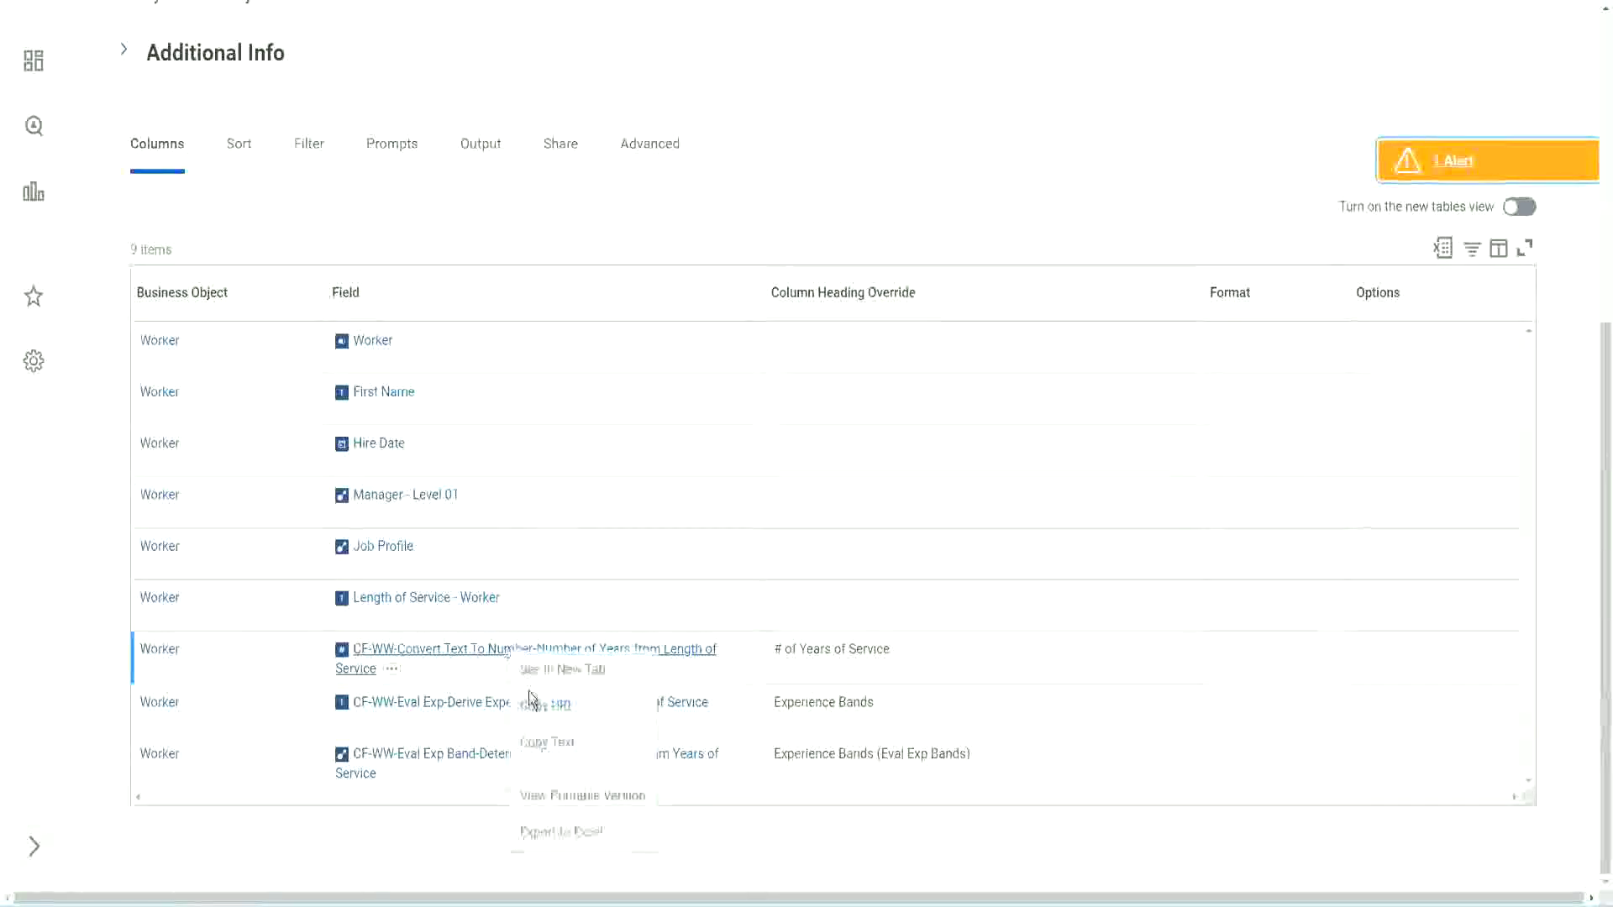
left_click(552, 745)
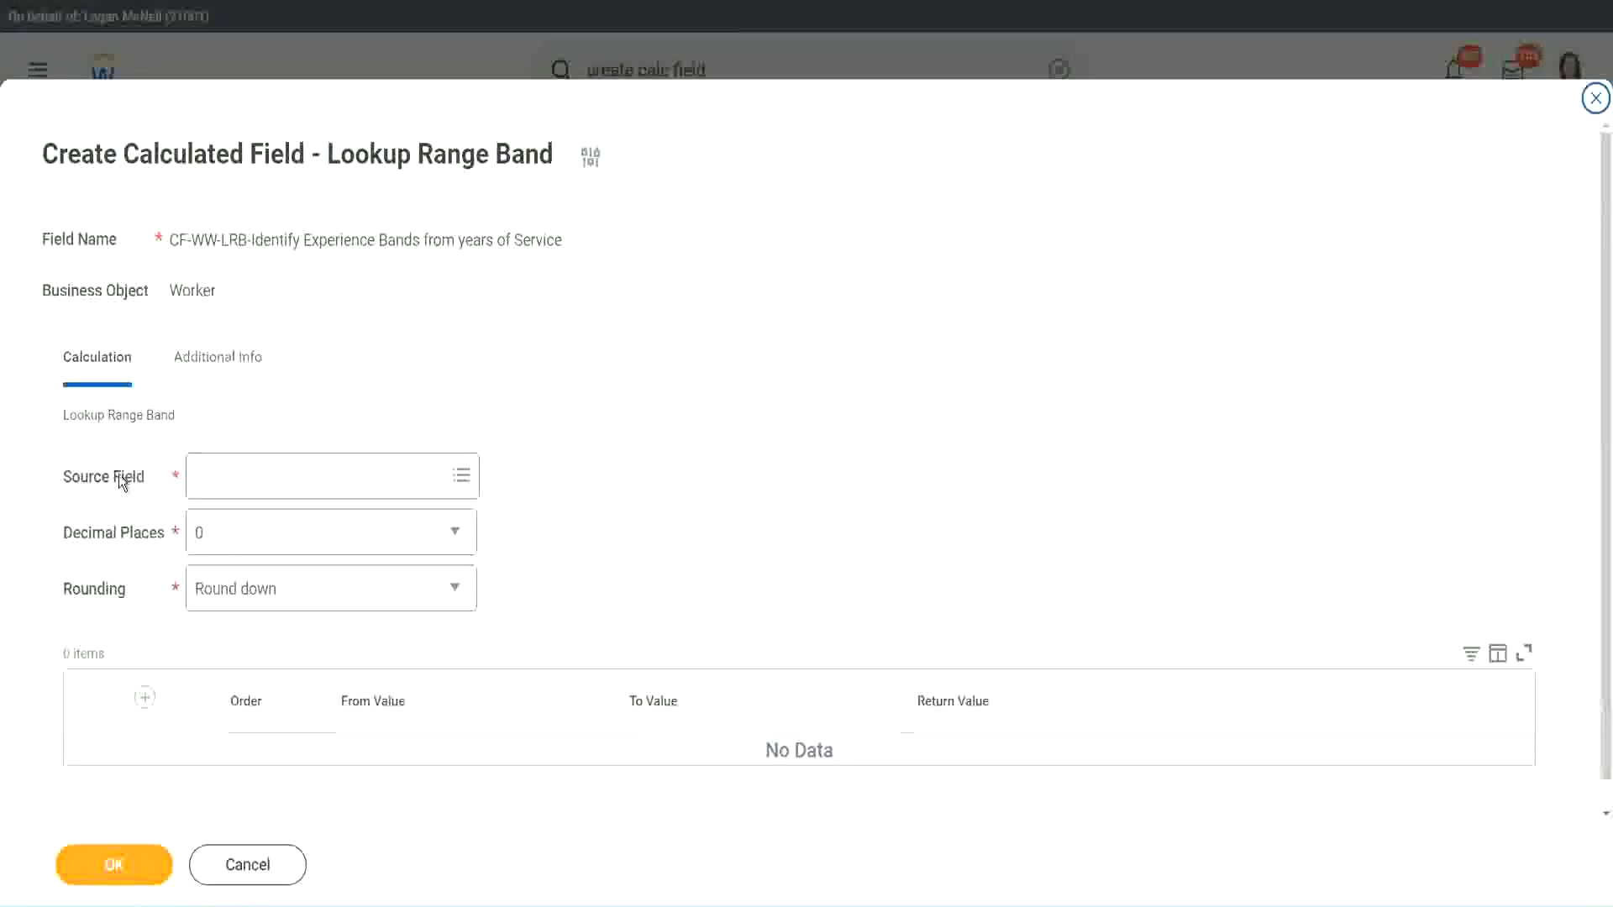
left_click(251, 477)
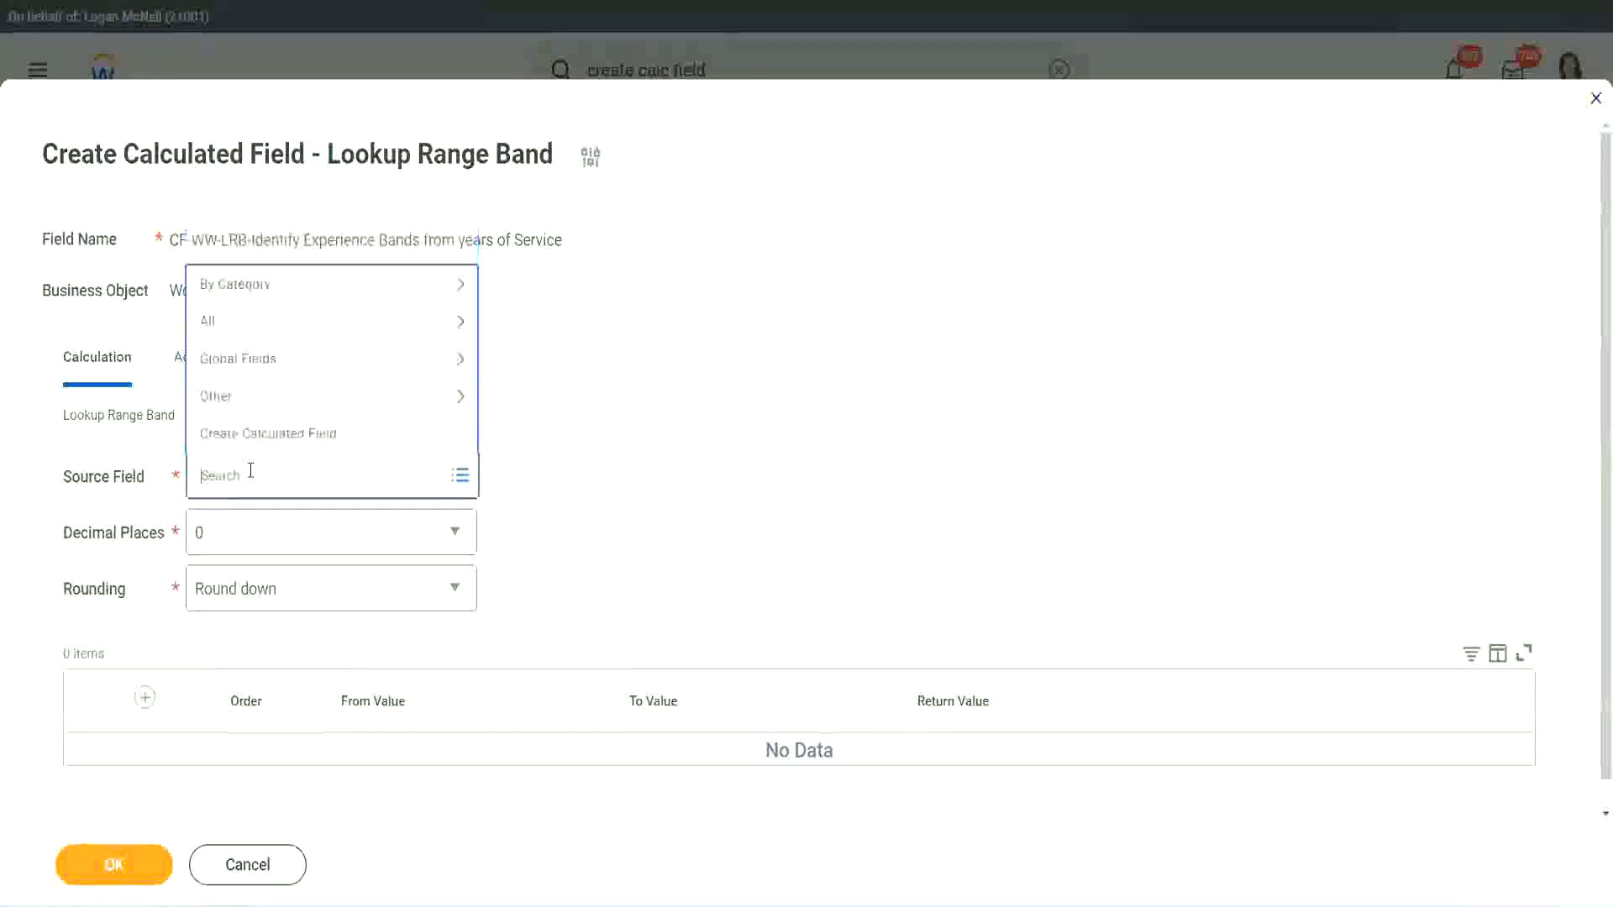
key("ctrl+v")
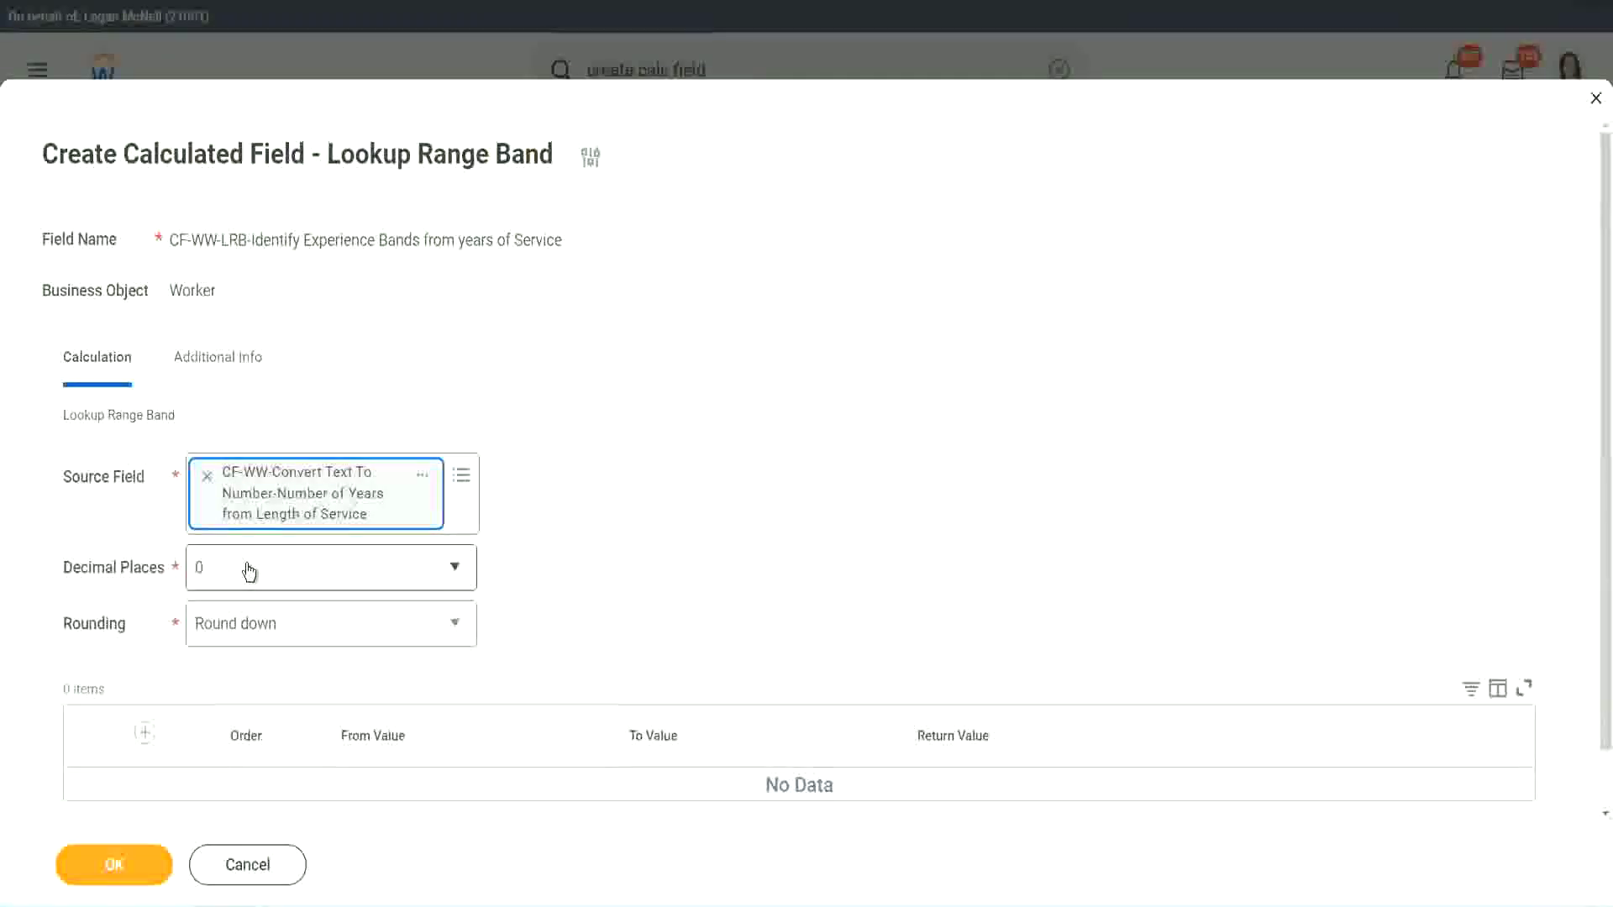
Step: Keep the decimal places at 0 and set the rounding to Round
left_click(315, 577)
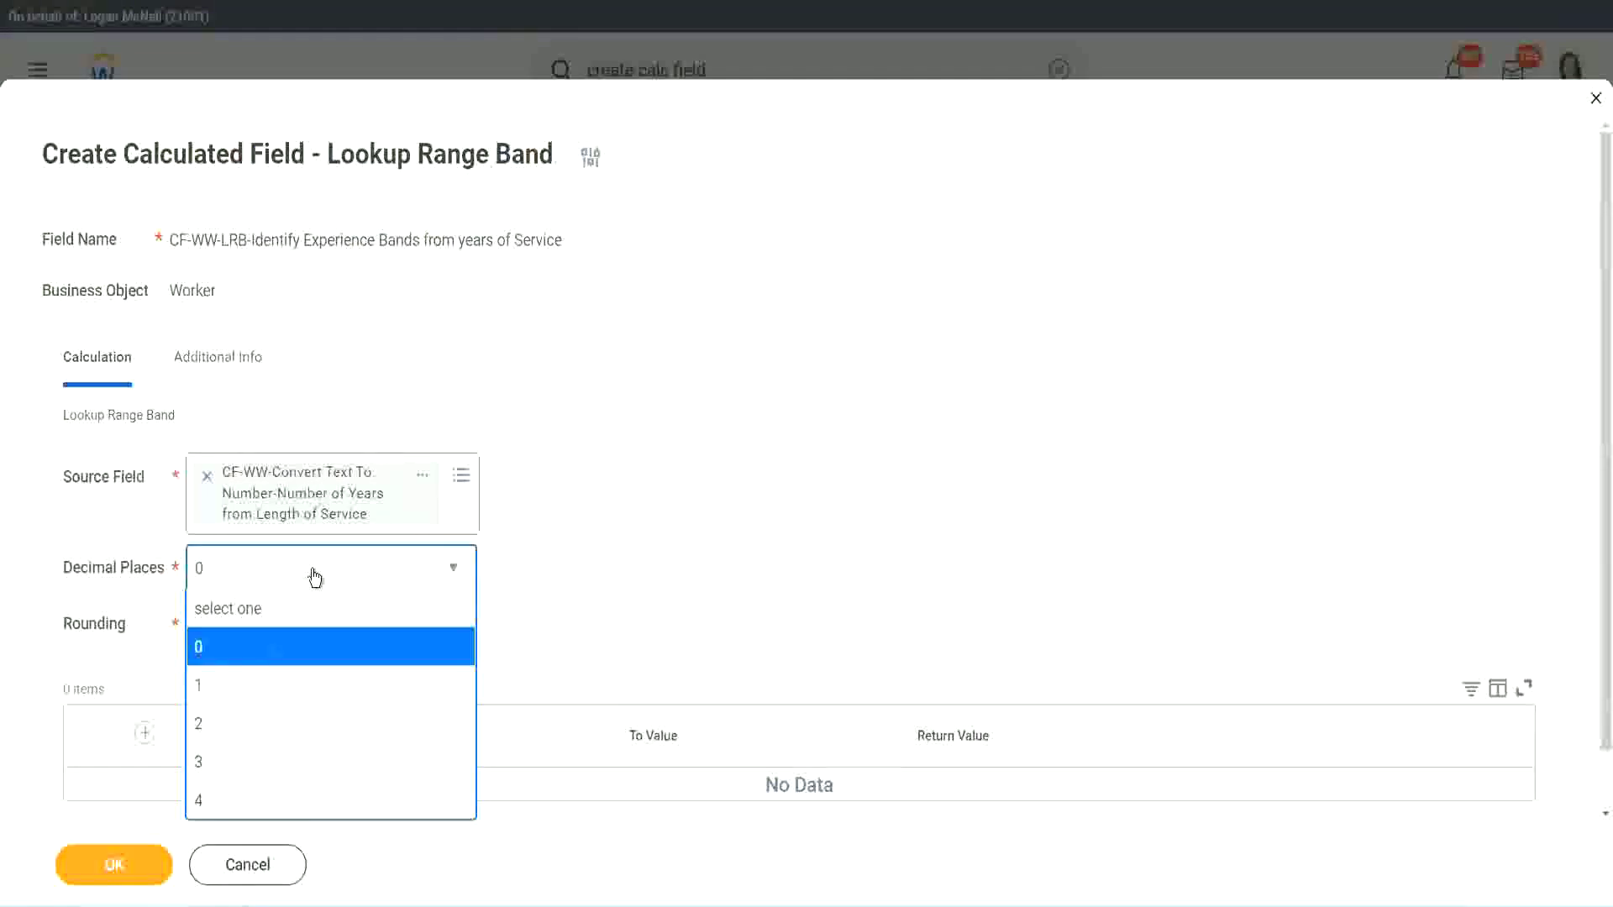
left_click(628, 553)
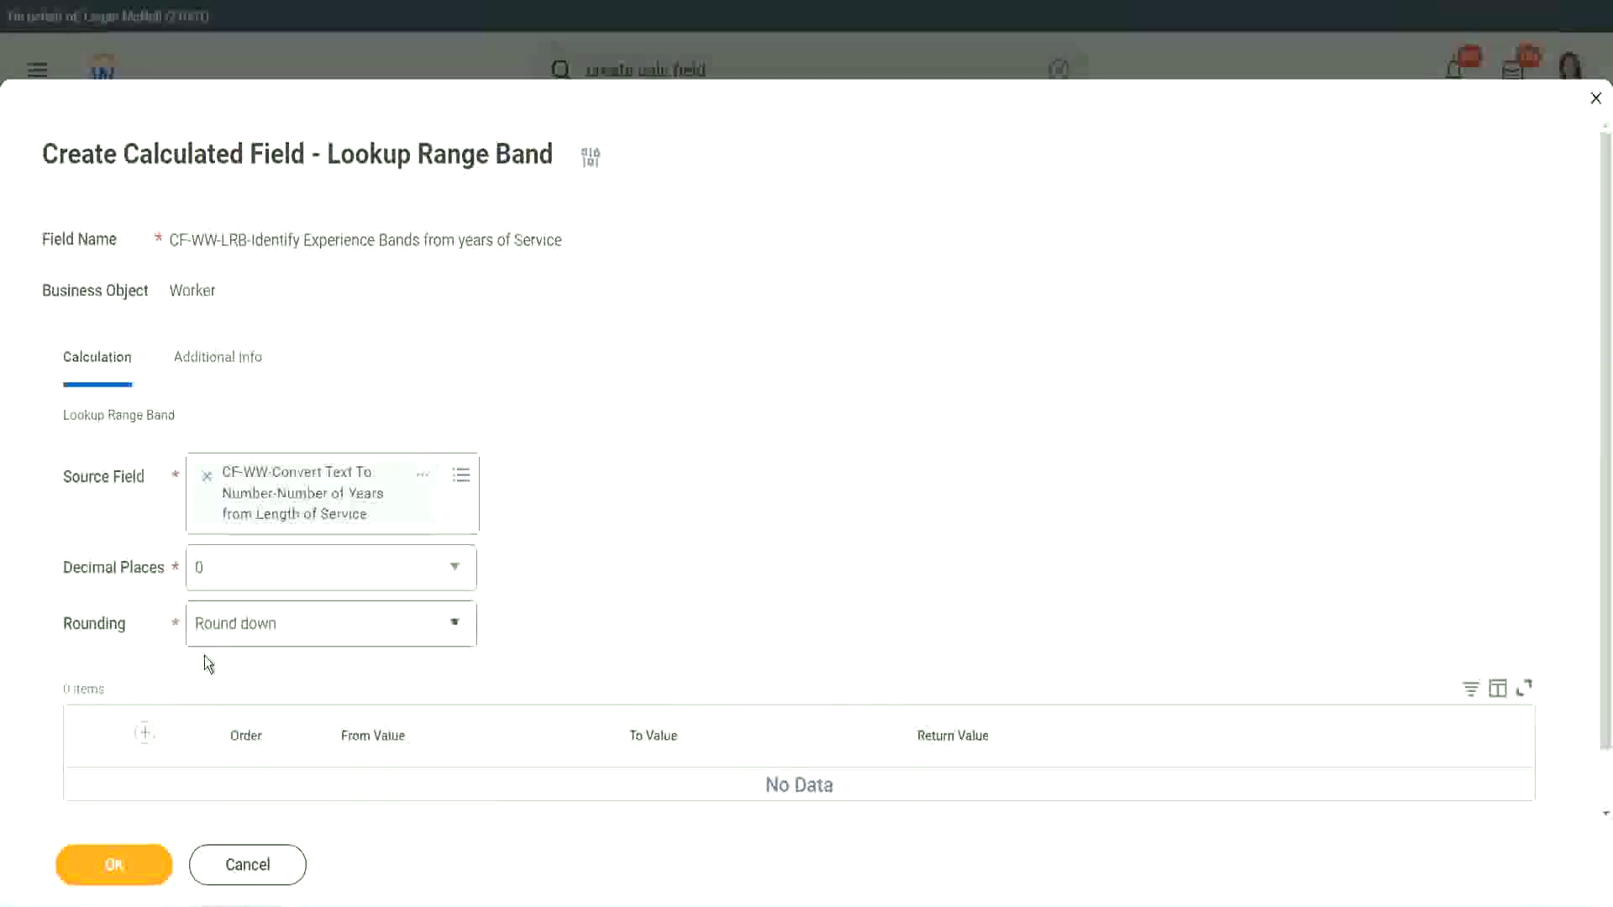
left_click(258, 628)
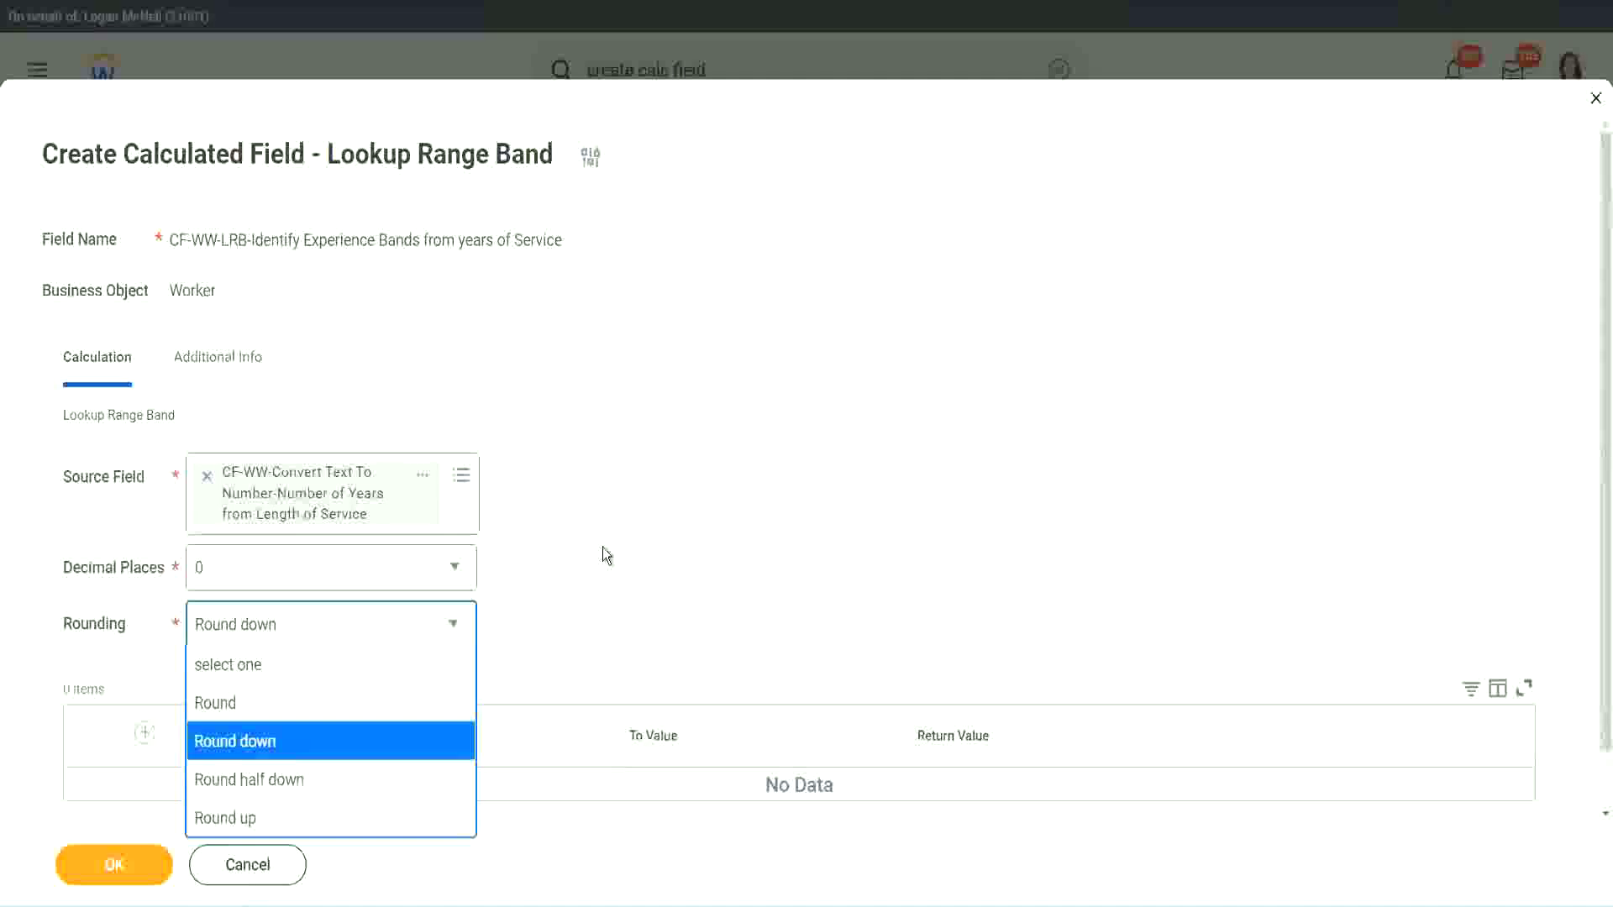
left_click(567, 619)
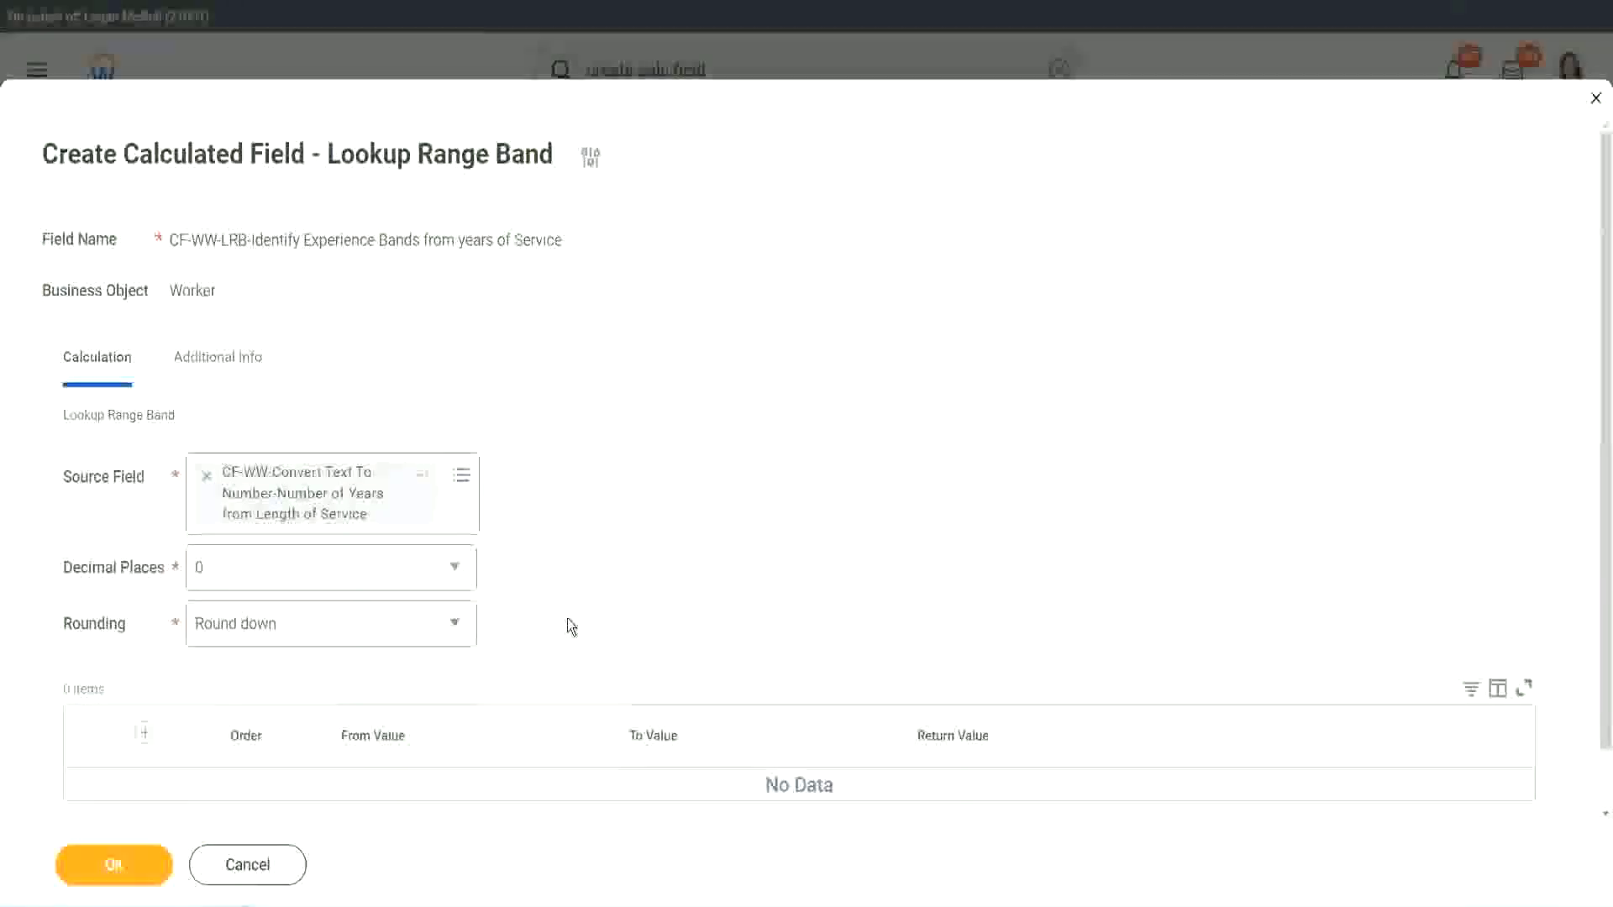
left_click(275, 632)
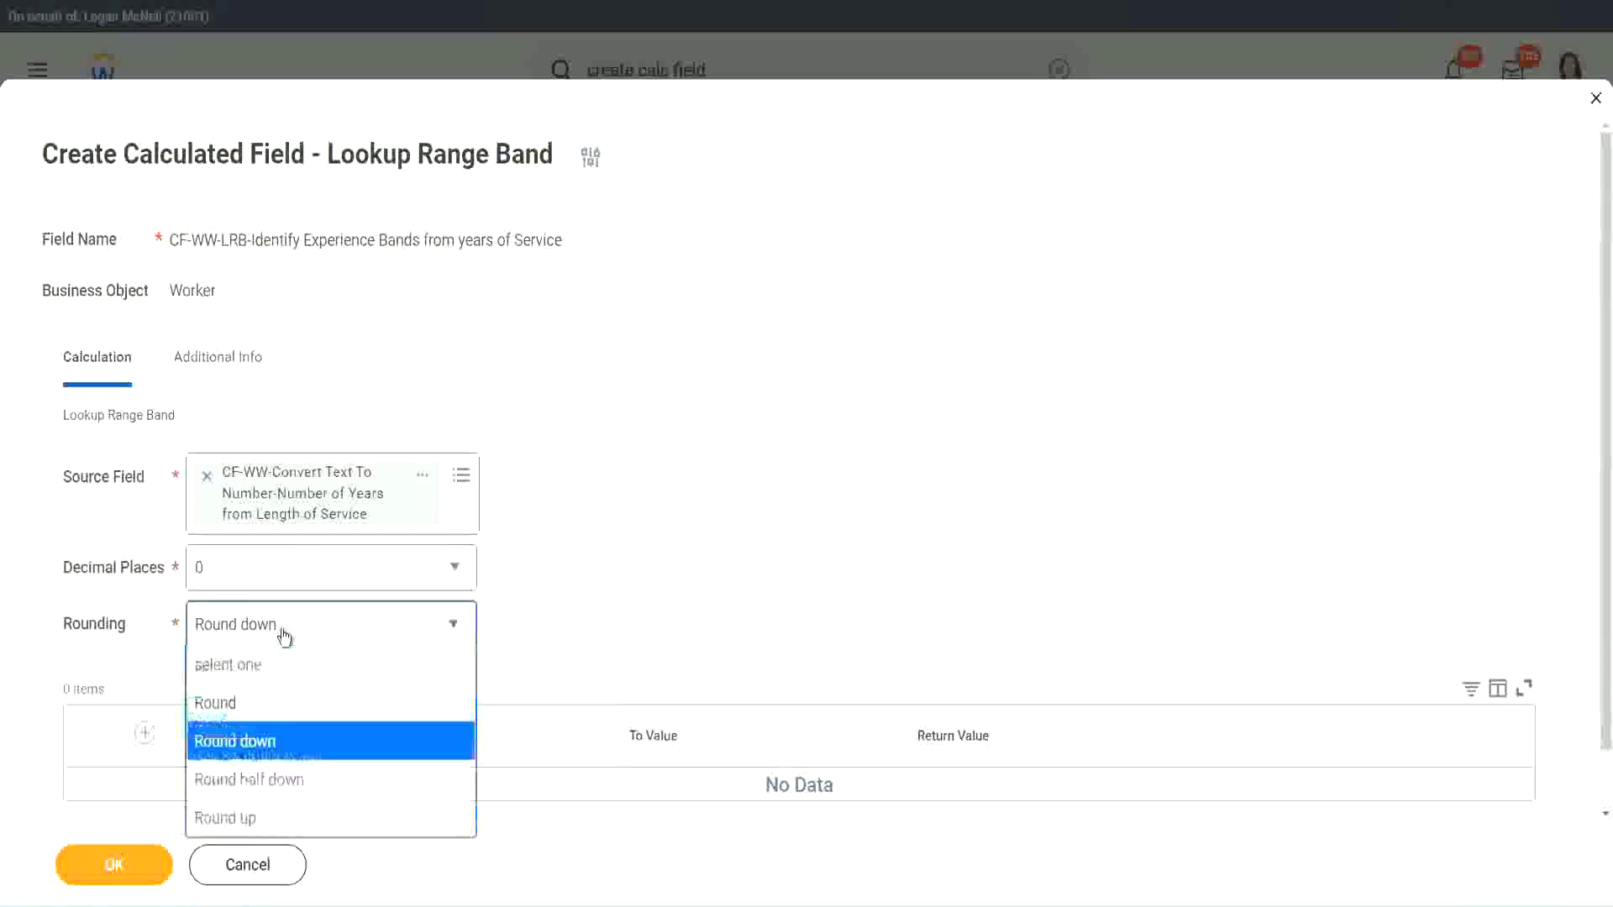
left_click(269, 705)
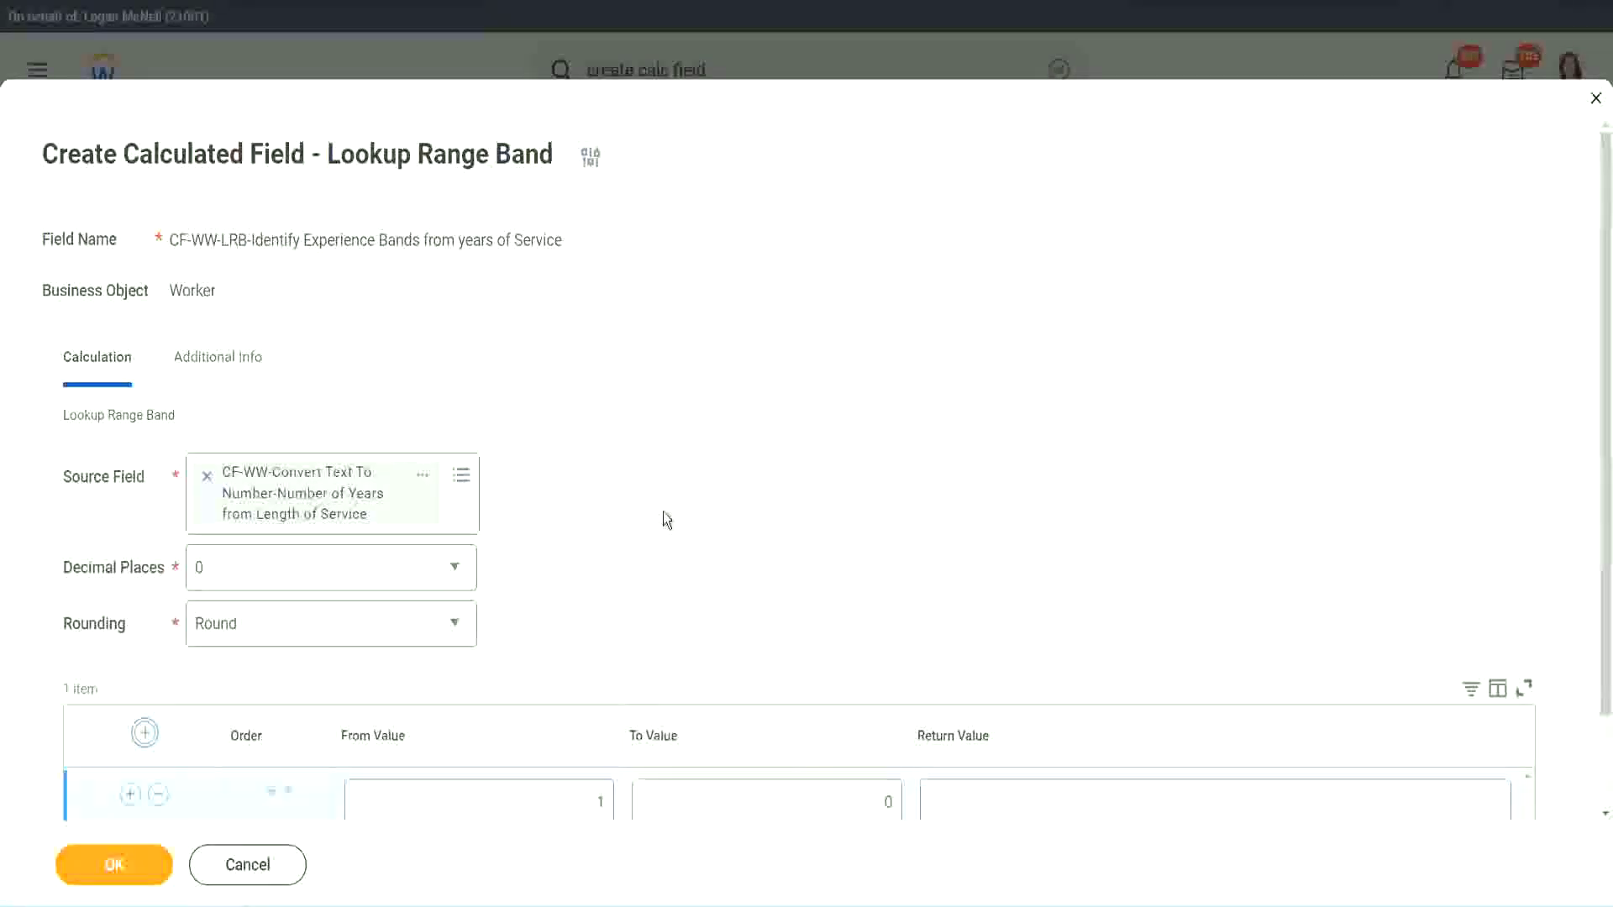
Step: Define the first range band from 0 to 7 with the return value "Amateur"
scroll(674, 515, "down", 2)
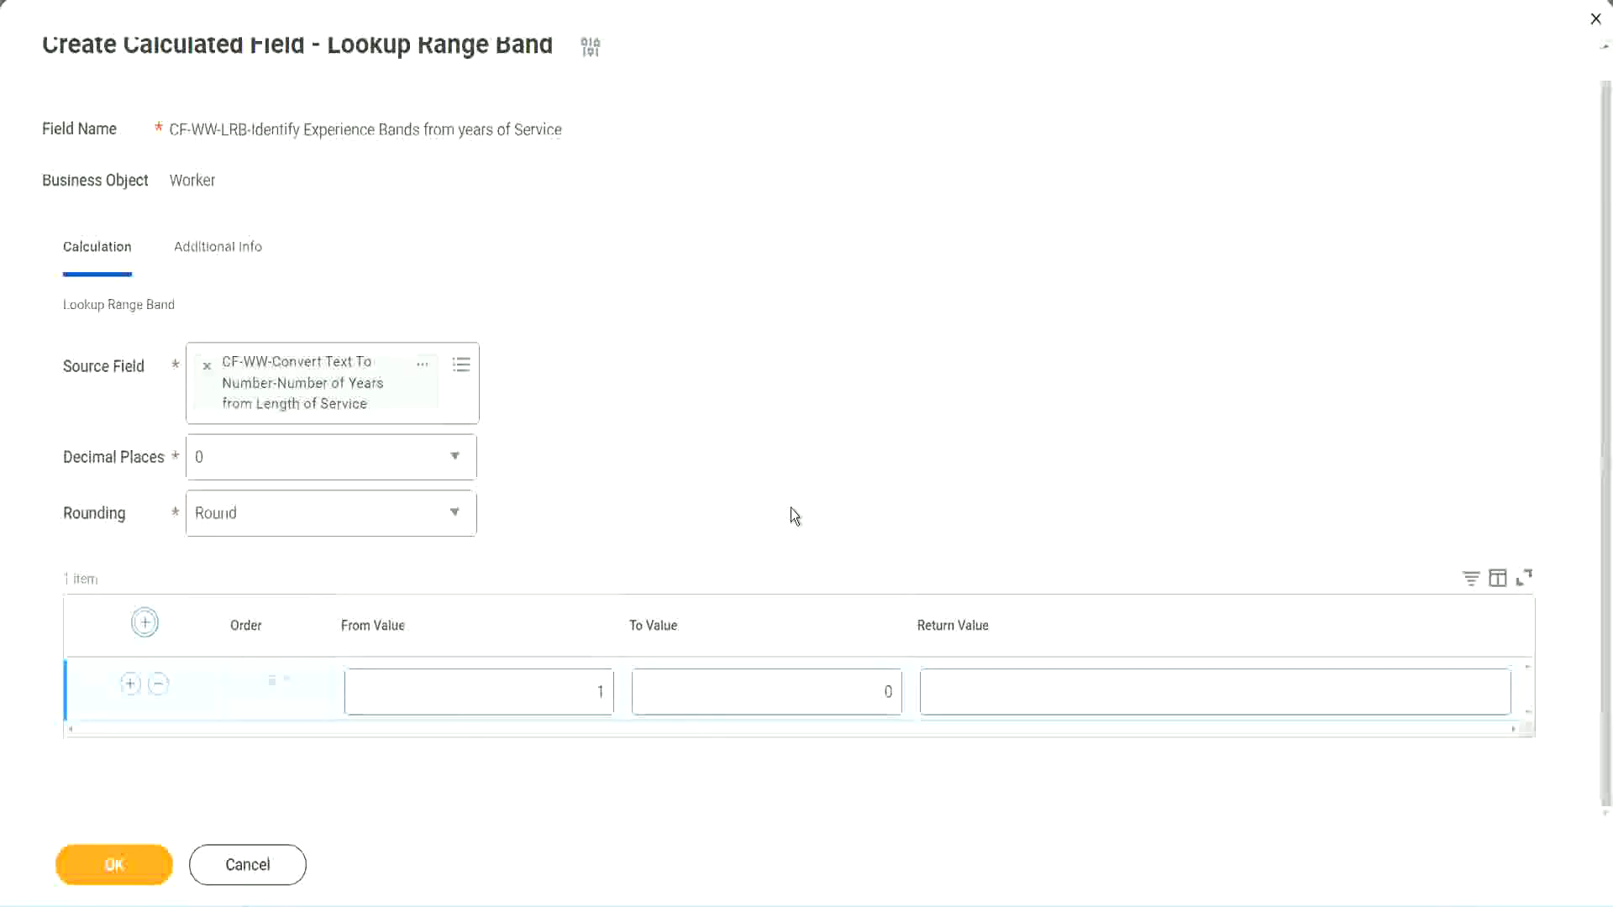
left_click(588, 698)
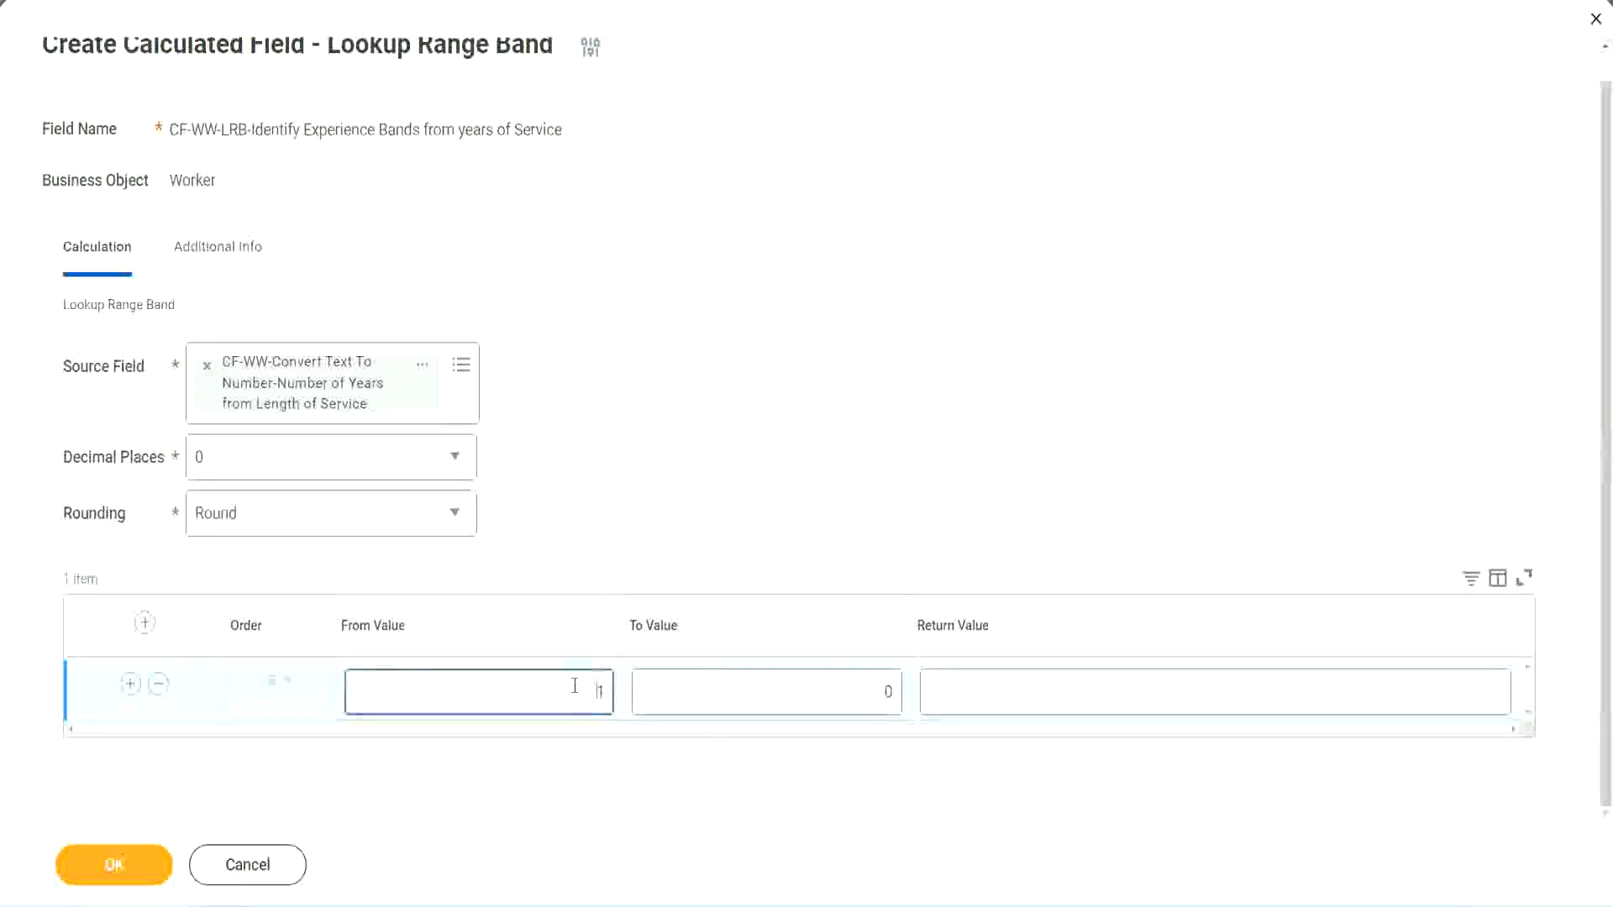
type("0")
key("Tab")
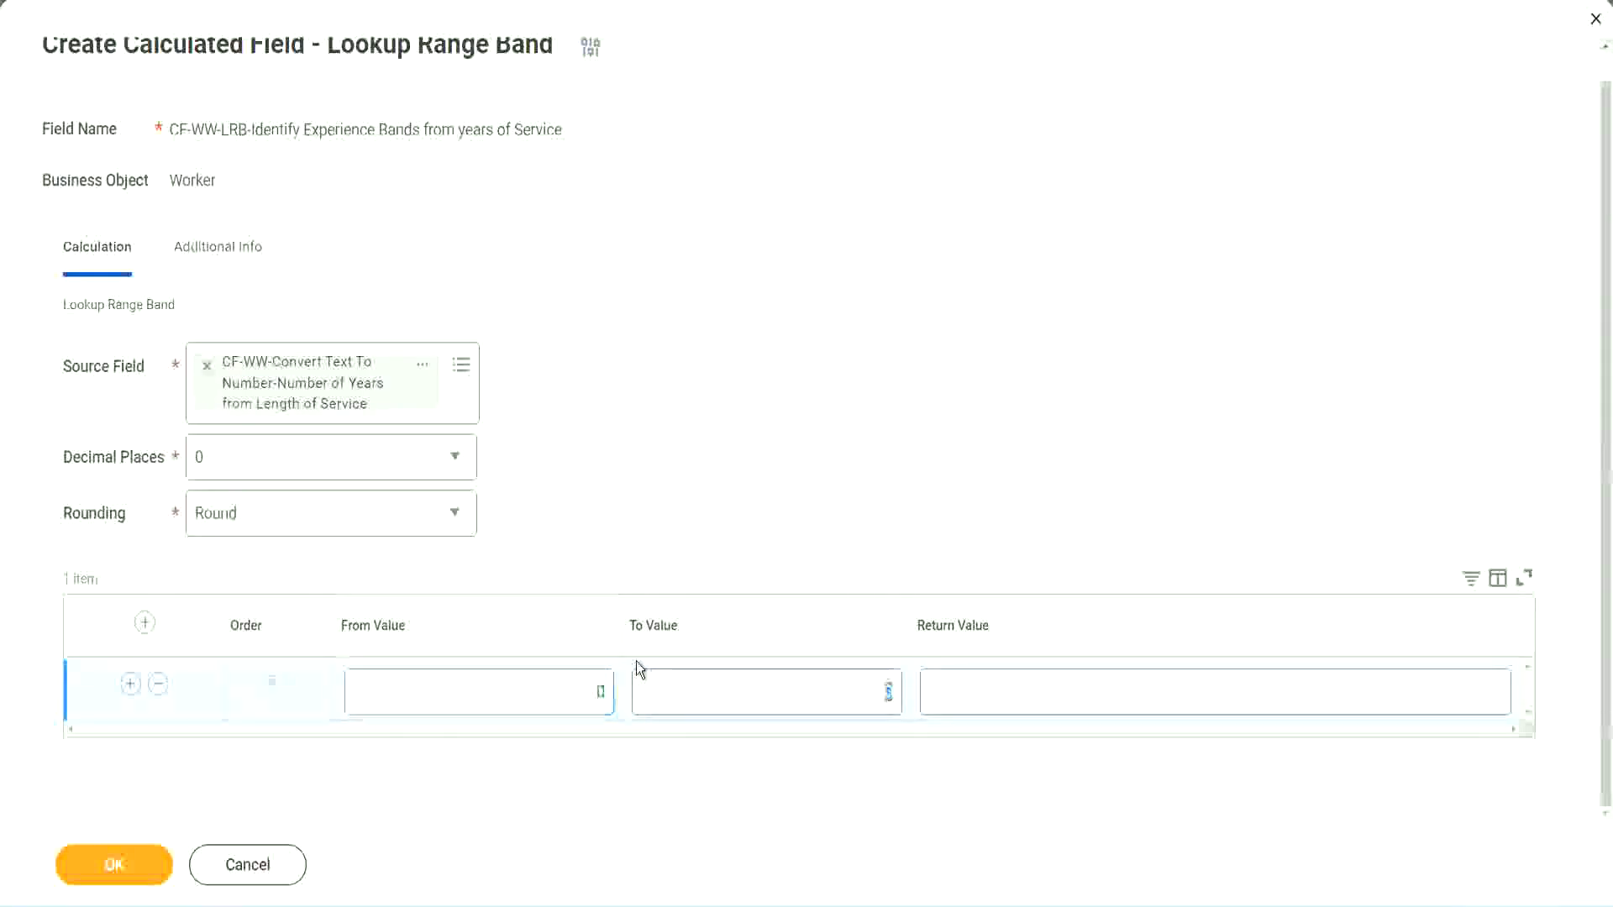
type("7")
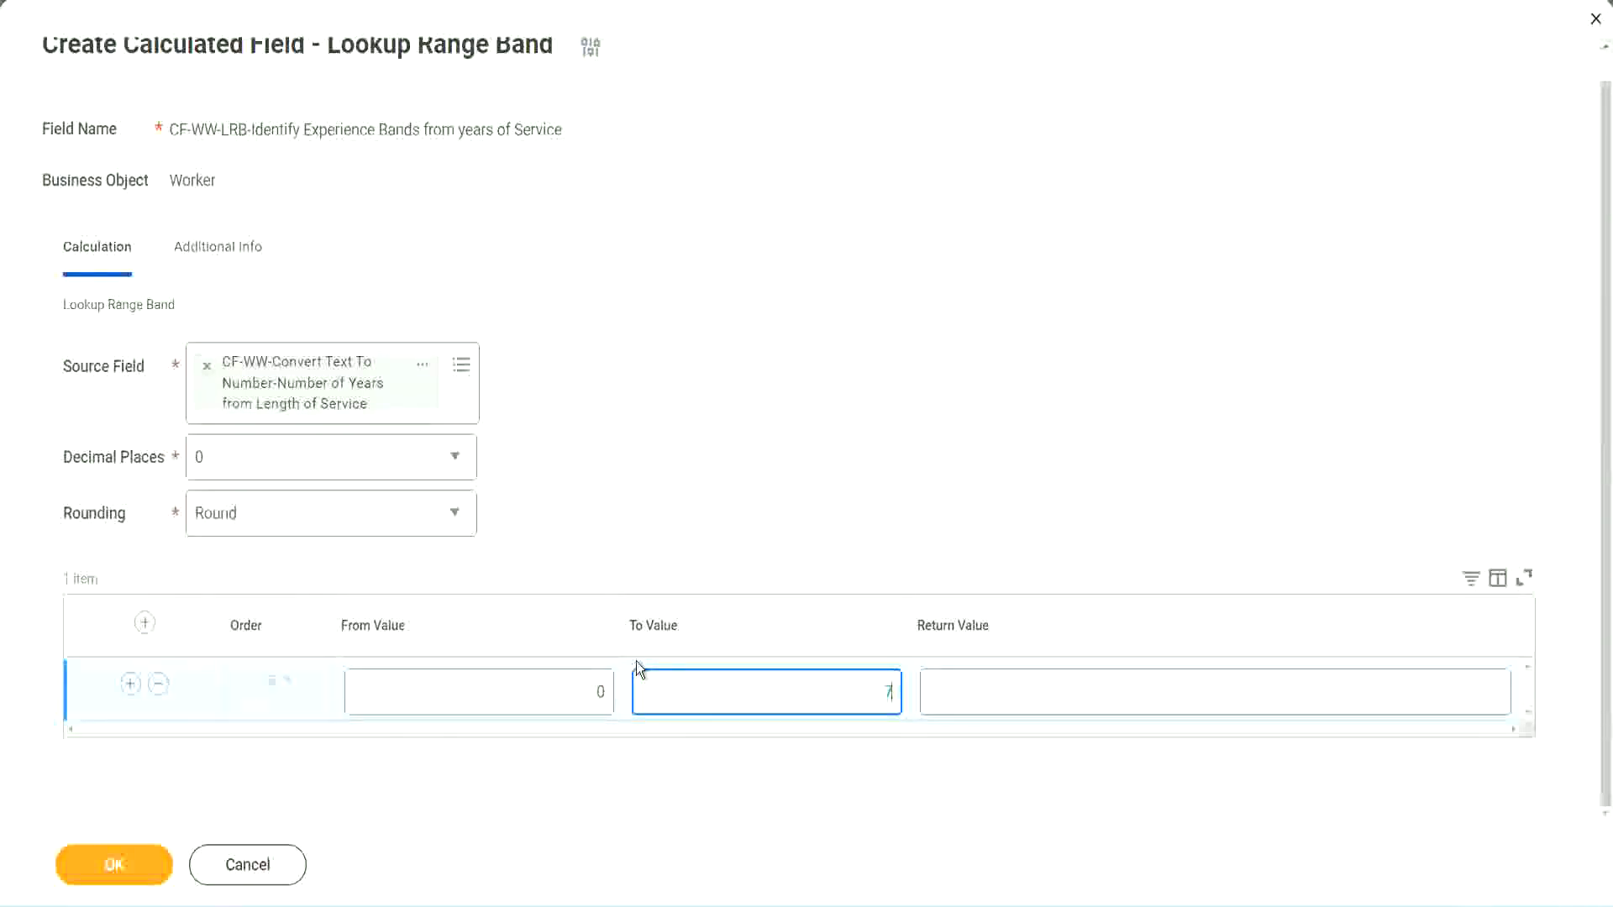
key("Tab")
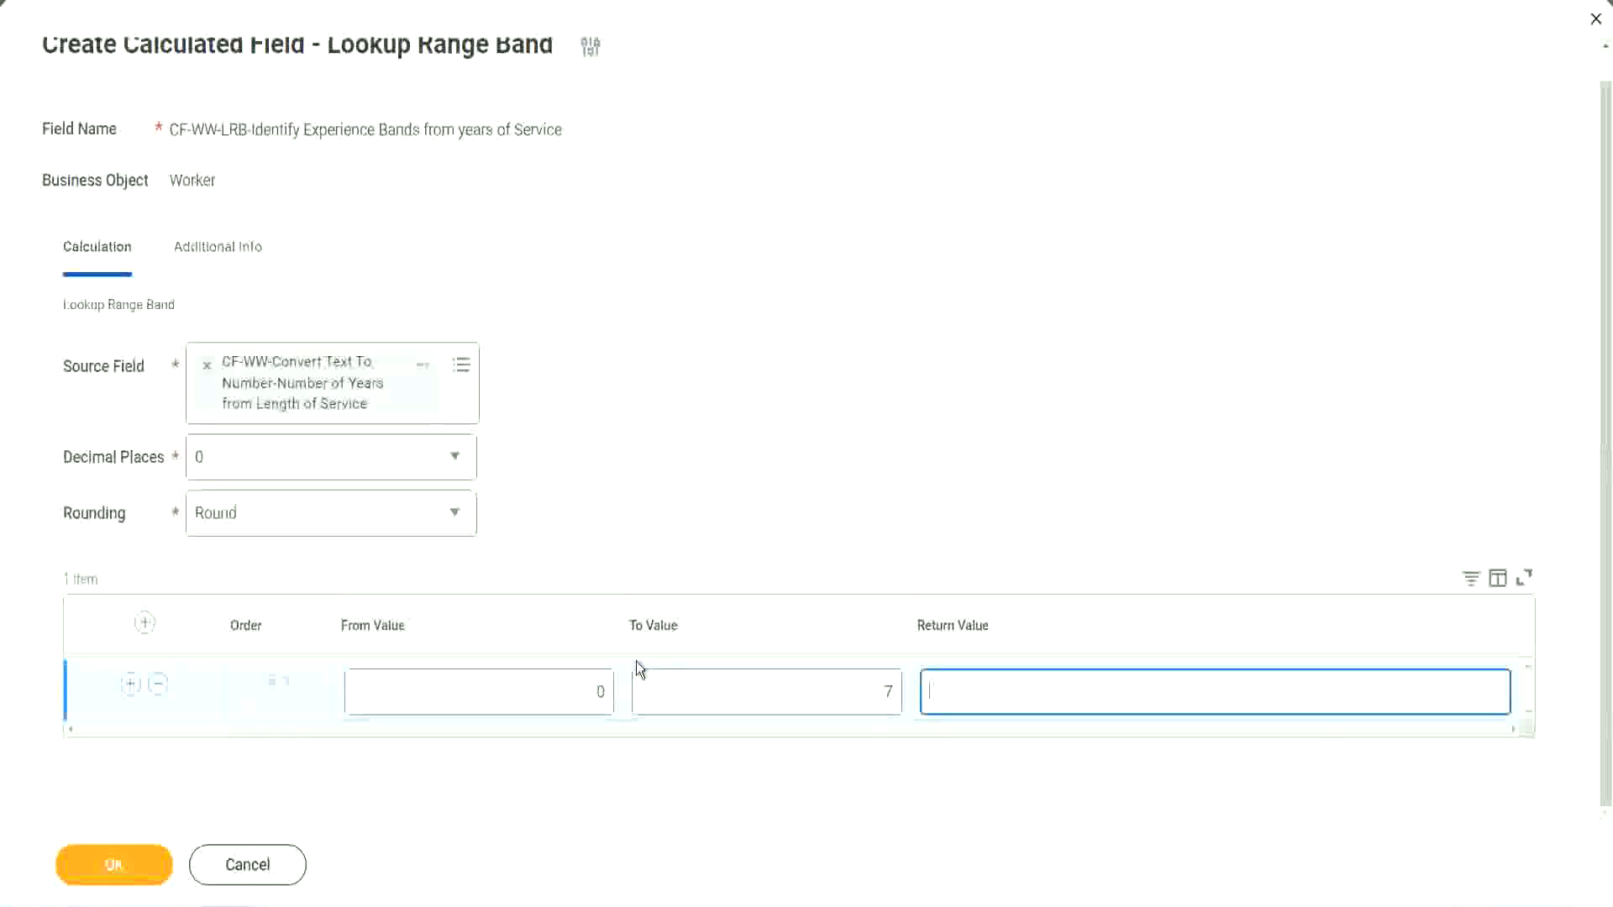
type("Amateur")
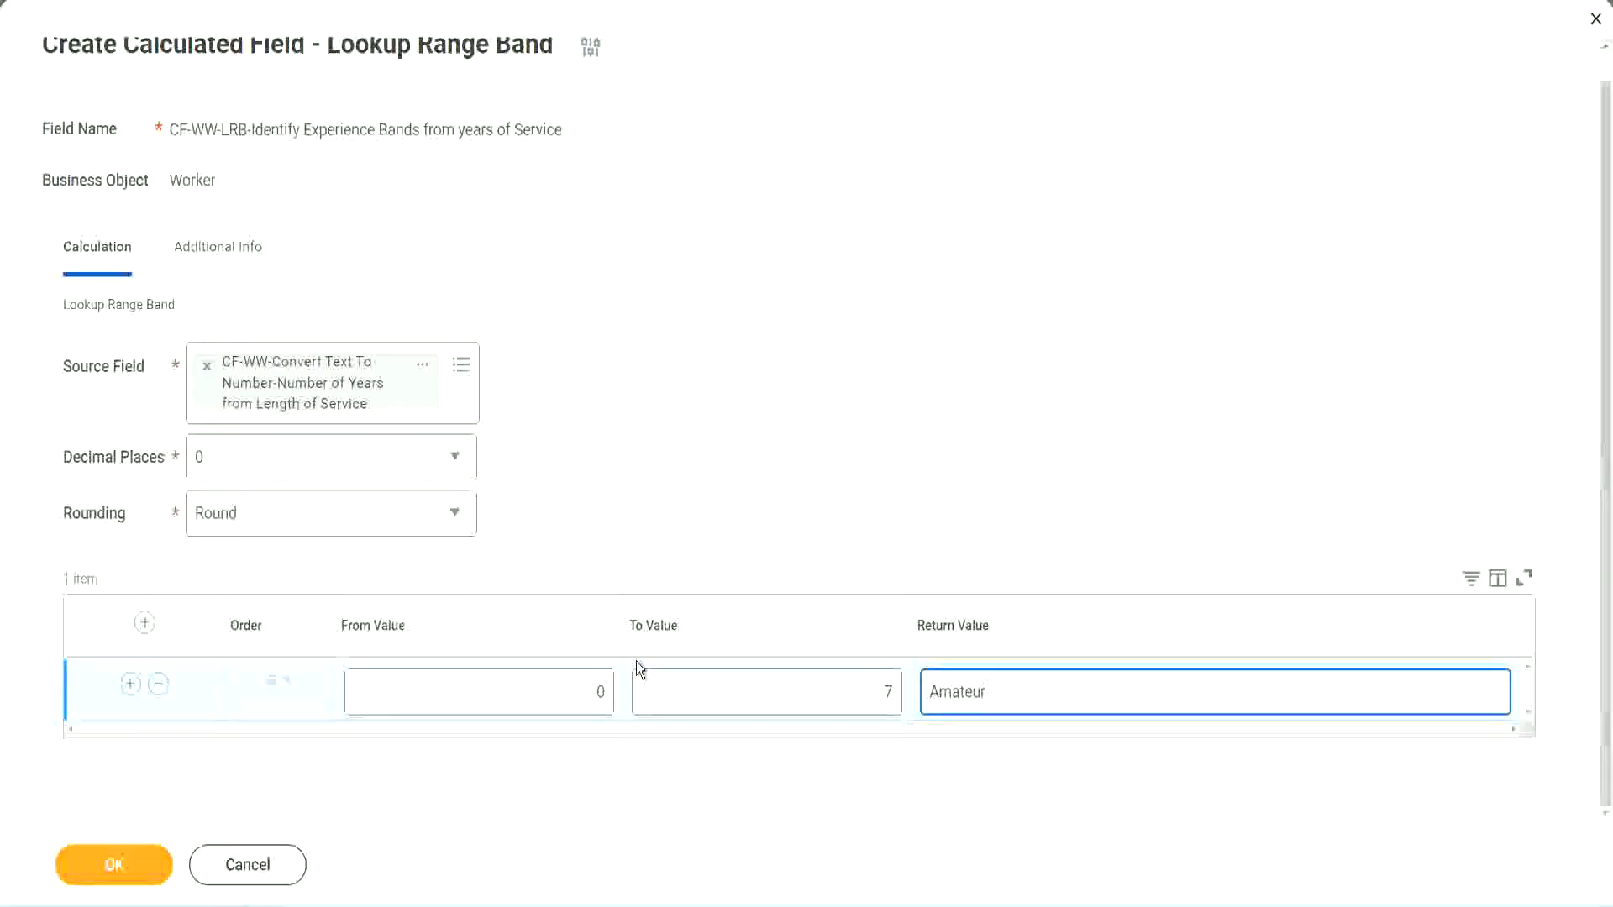
left_click(558, 695)
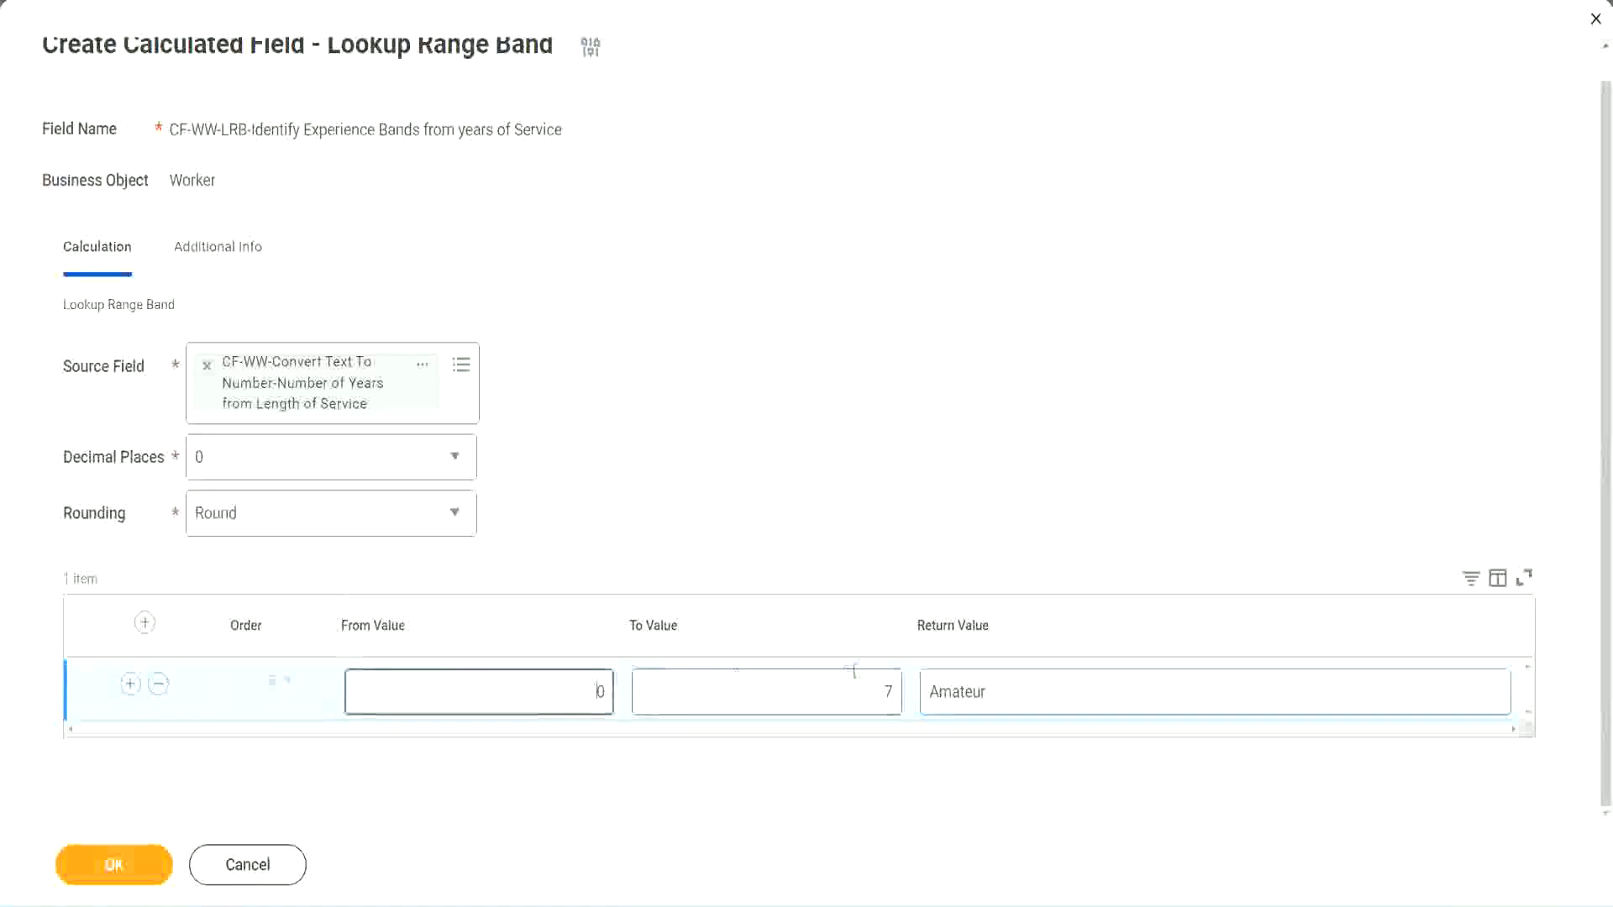
left_click(872, 681)
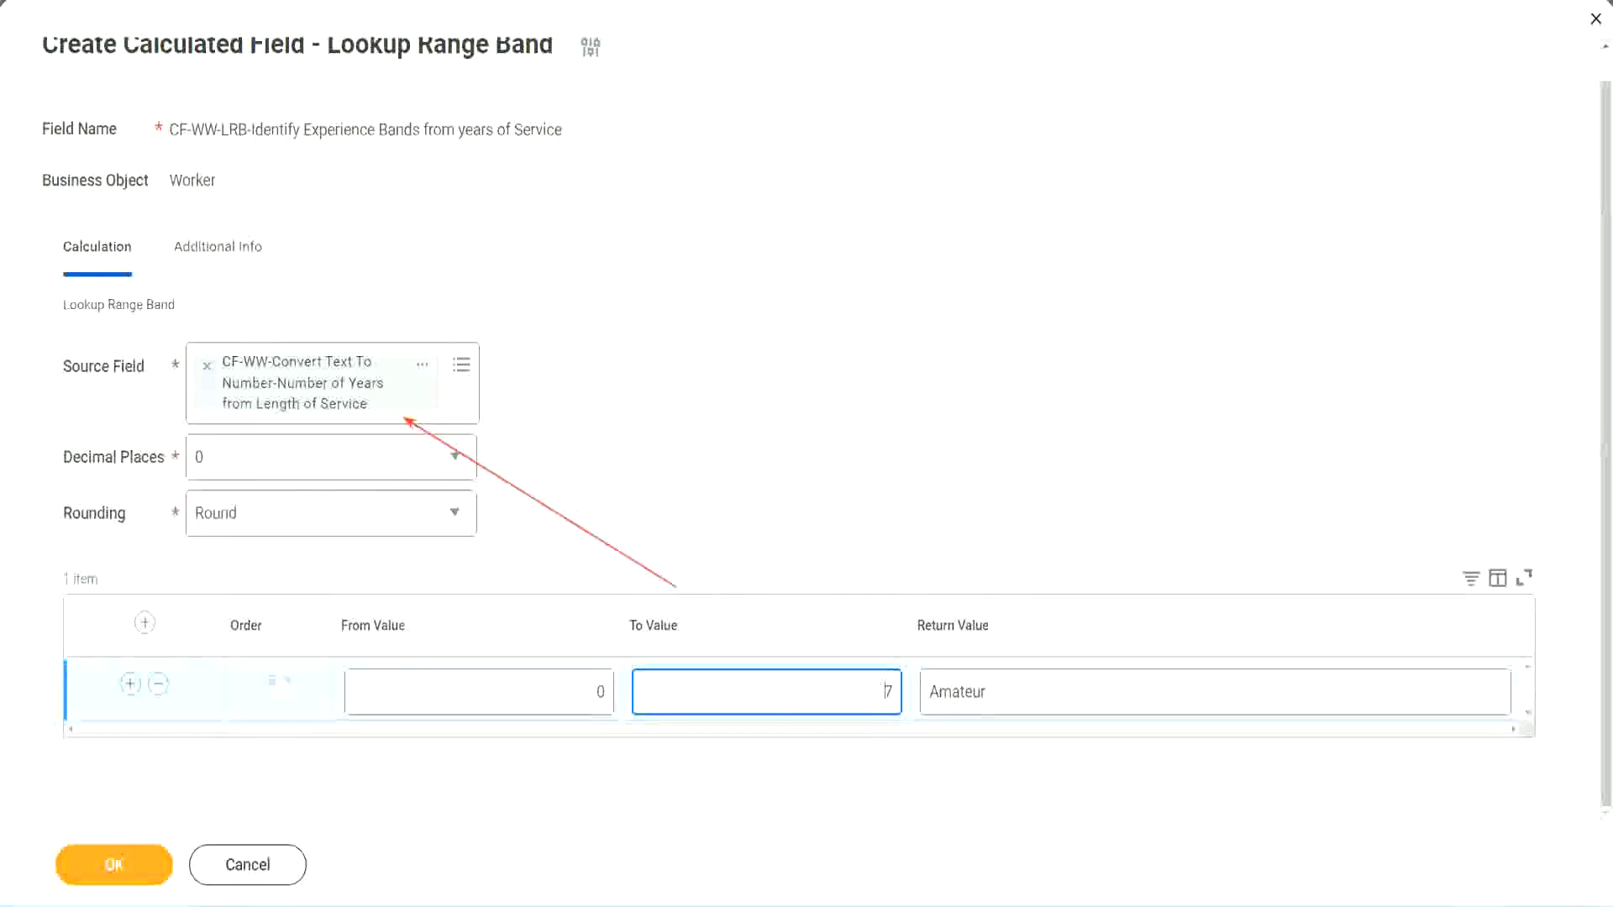
Step: Add a second range band from 8 to 15 with the return value "Experienced"
left_click(130, 684)
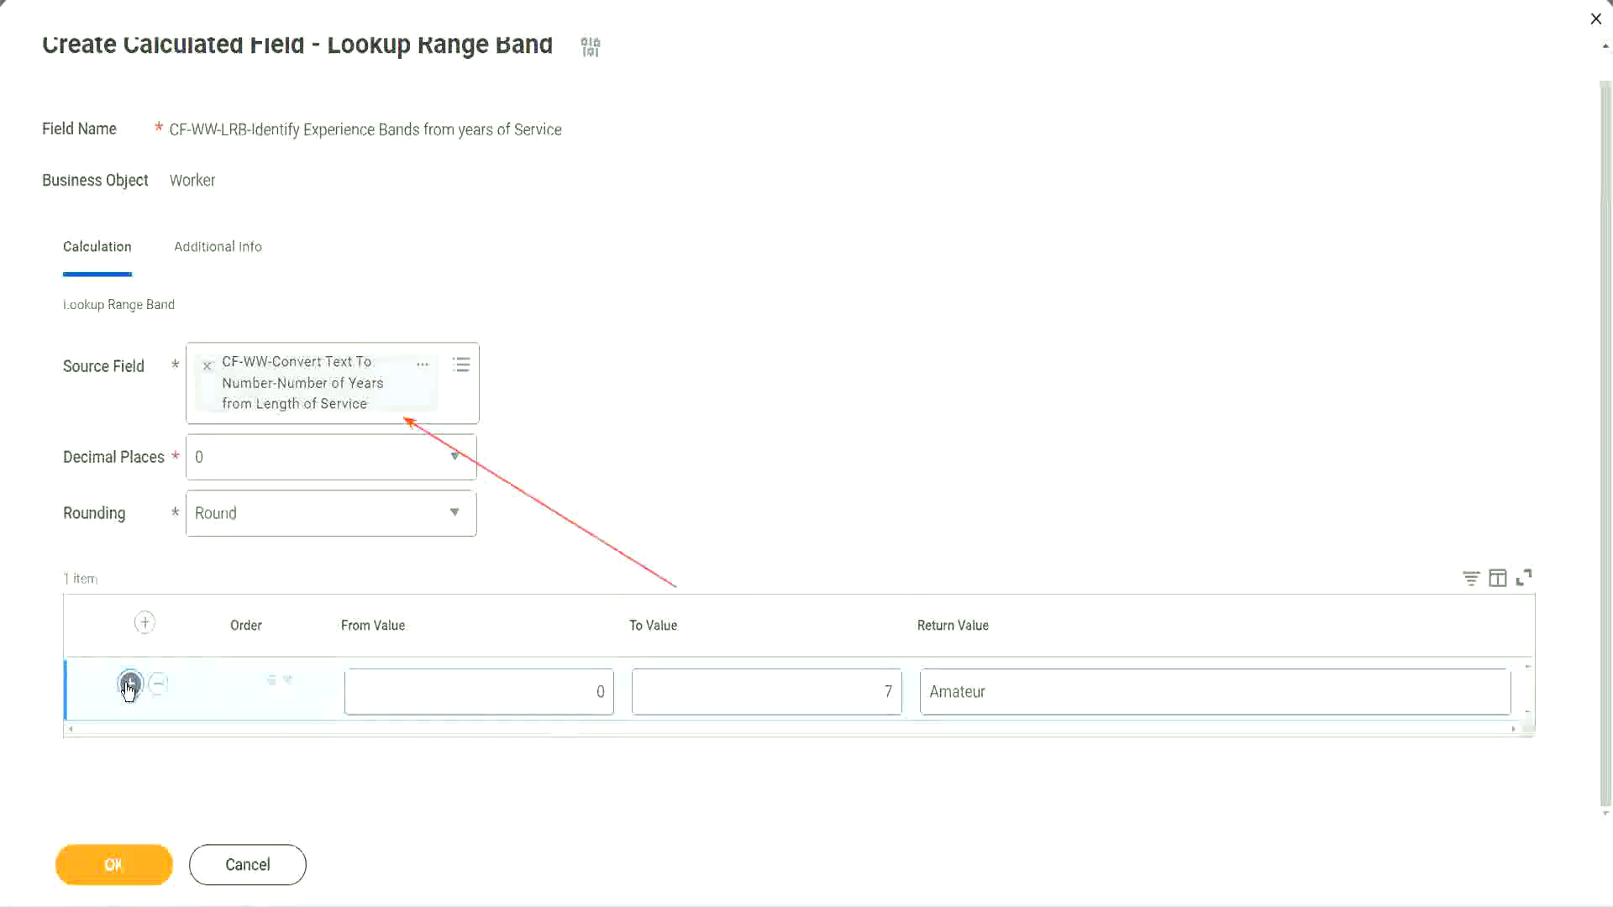
double_click(602, 753)
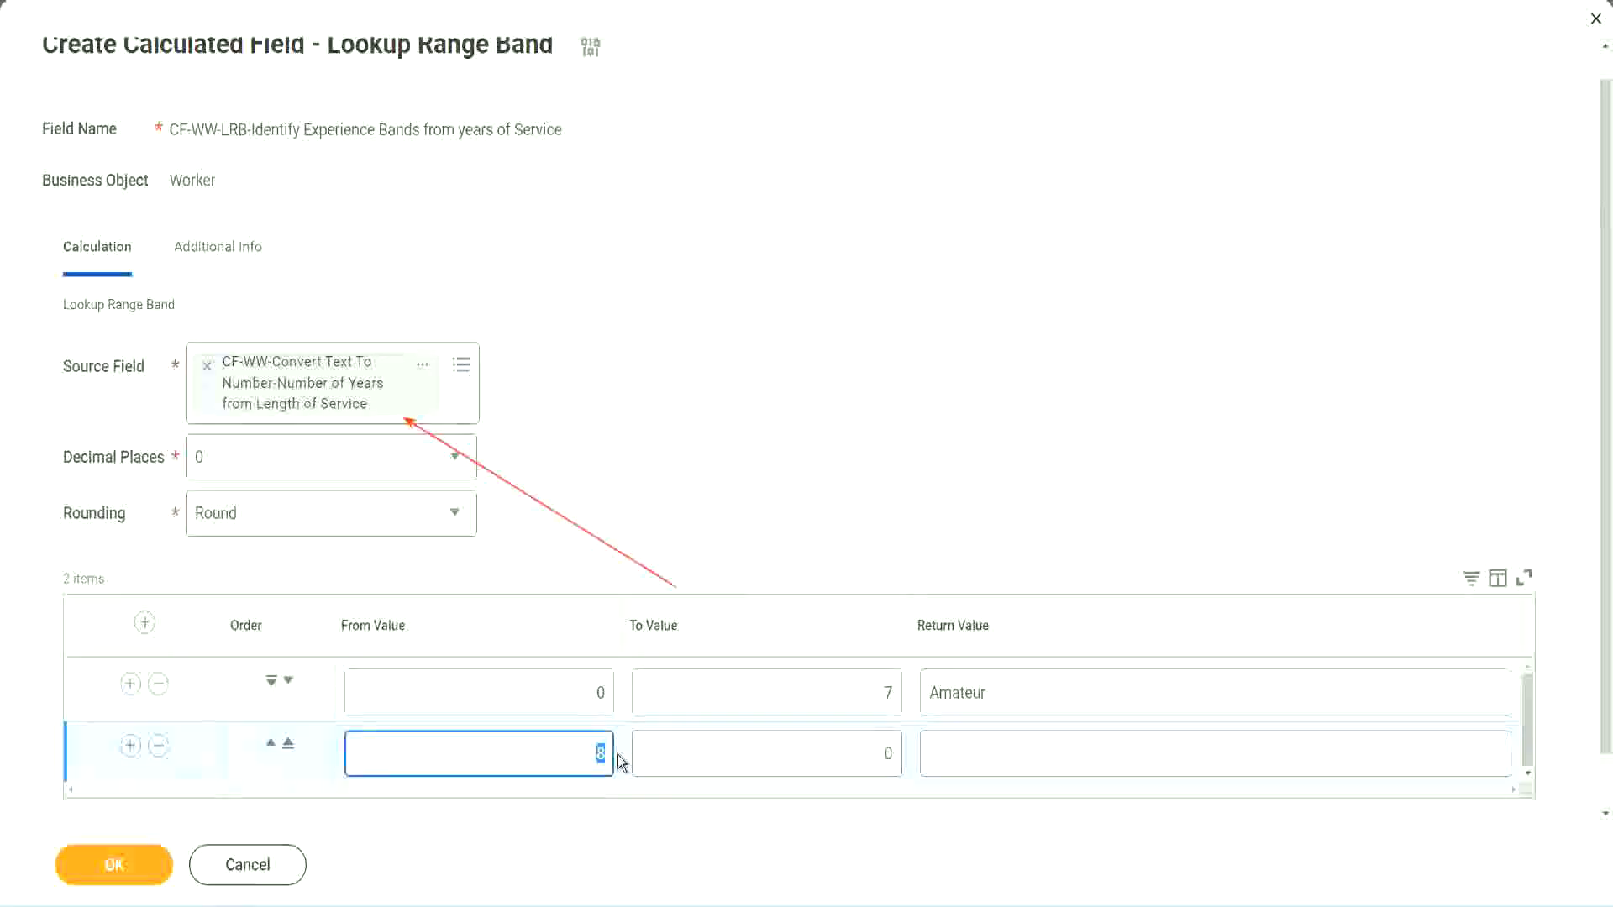
left_click(580, 697)
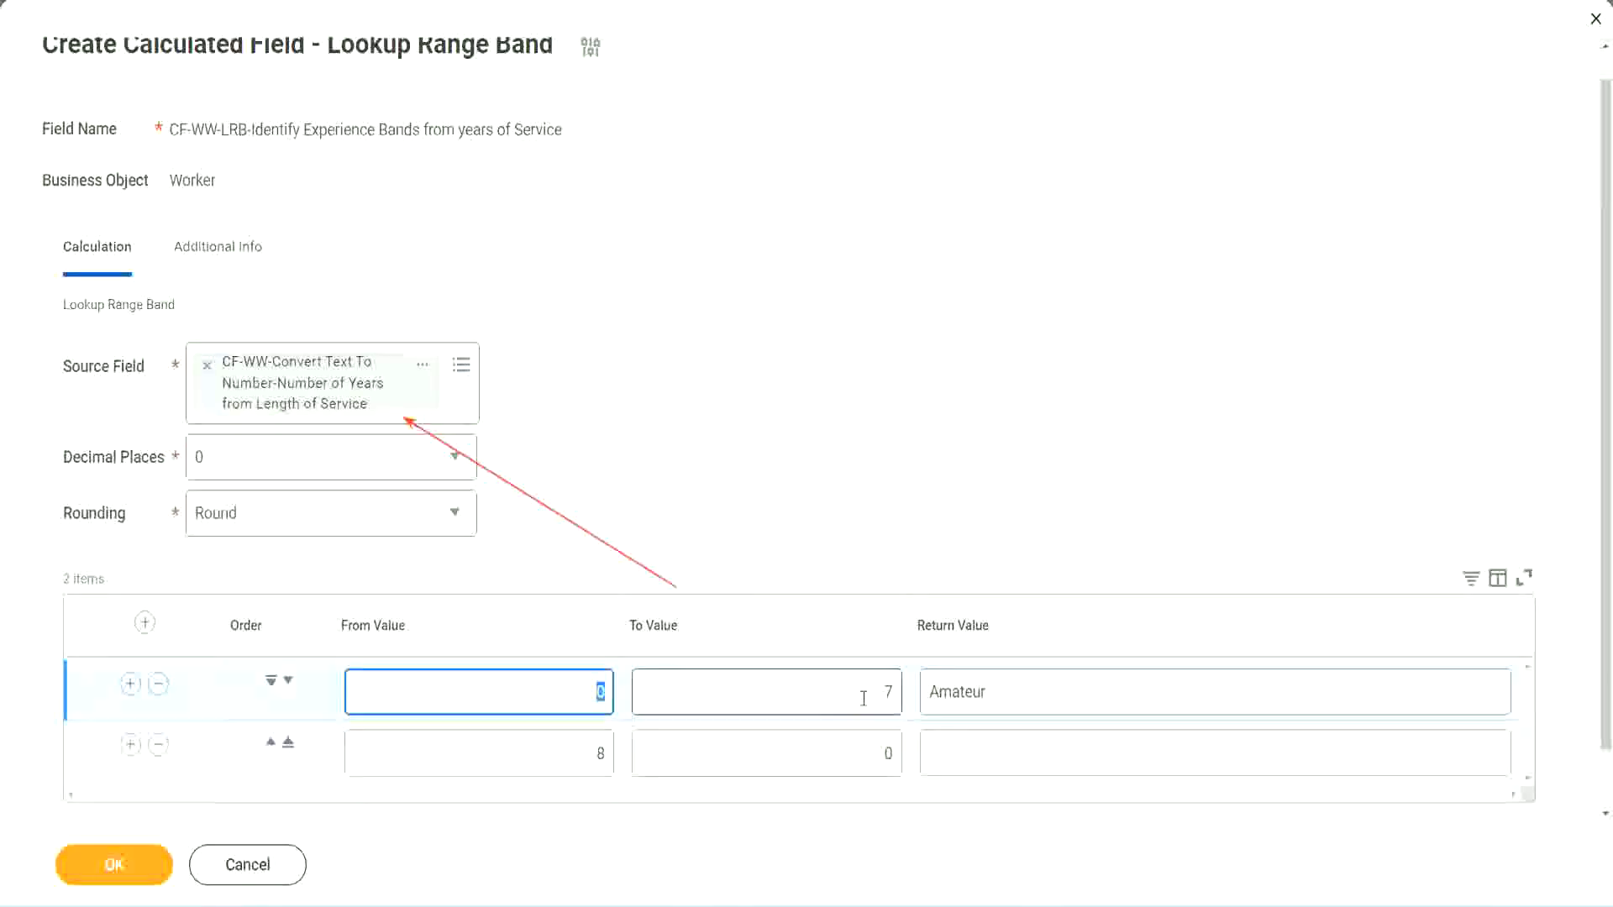
left_click(881, 692)
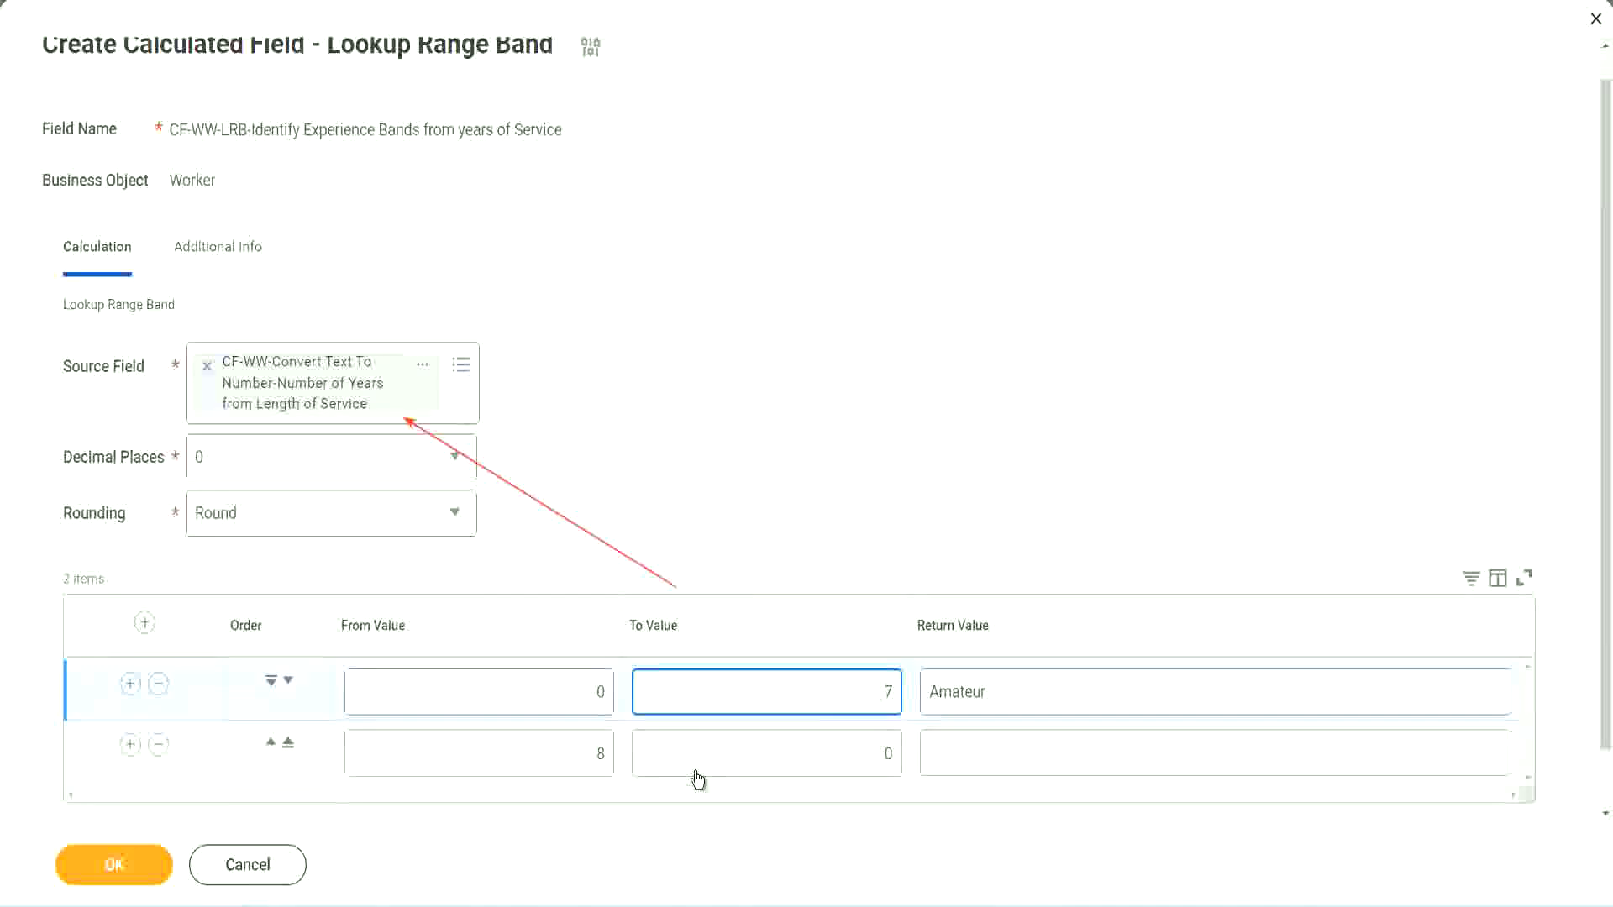
double_click(575, 754)
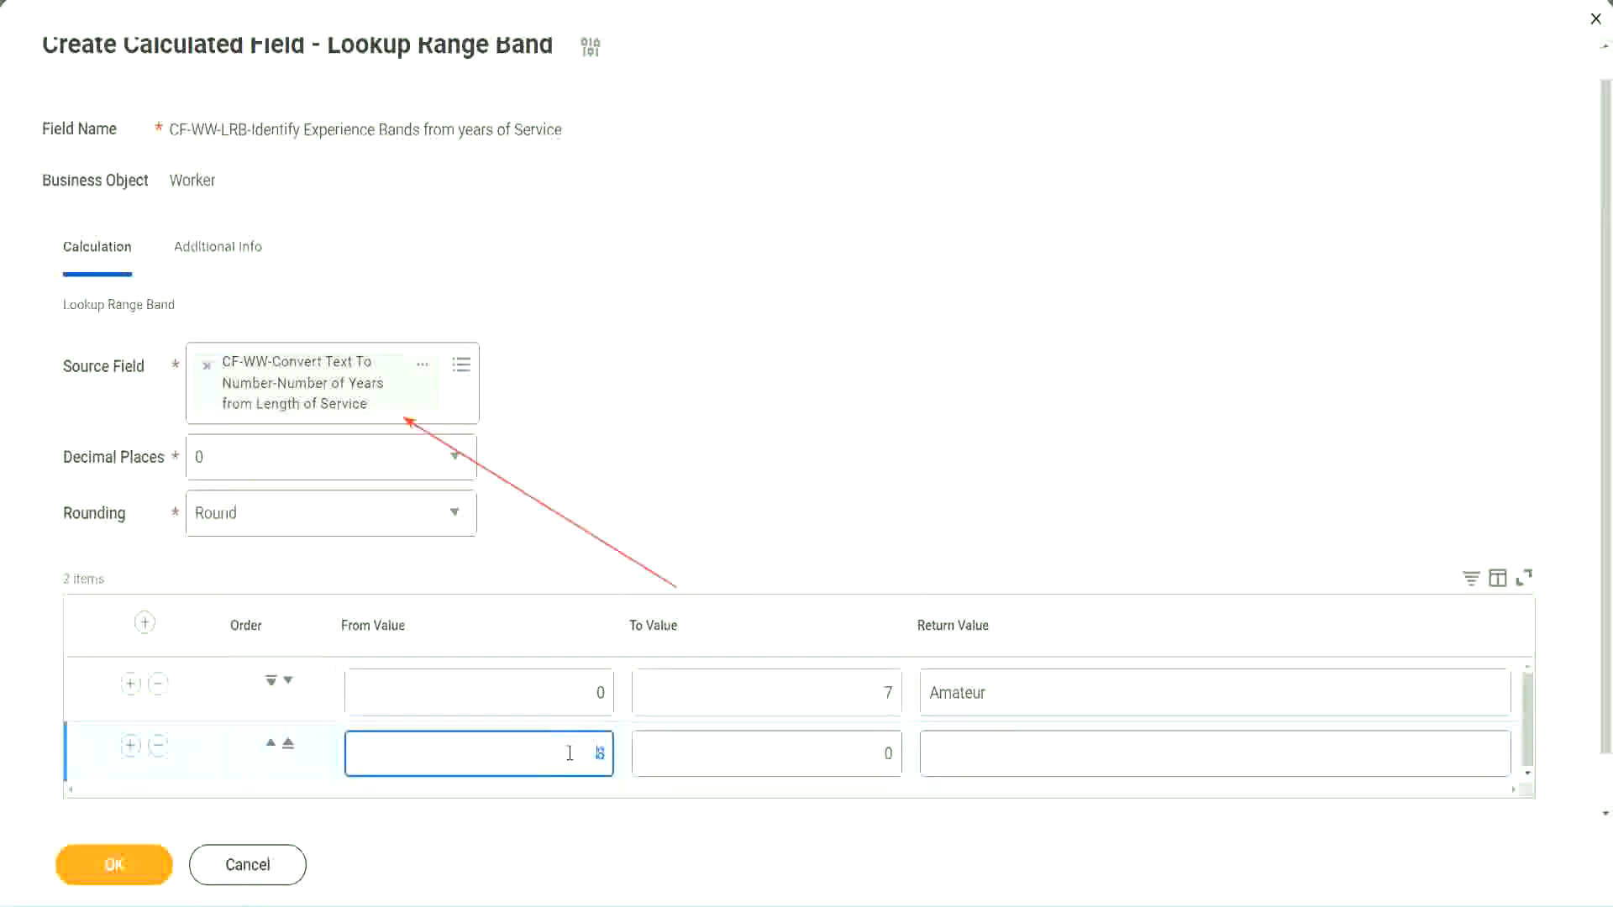
left_click(570, 754)
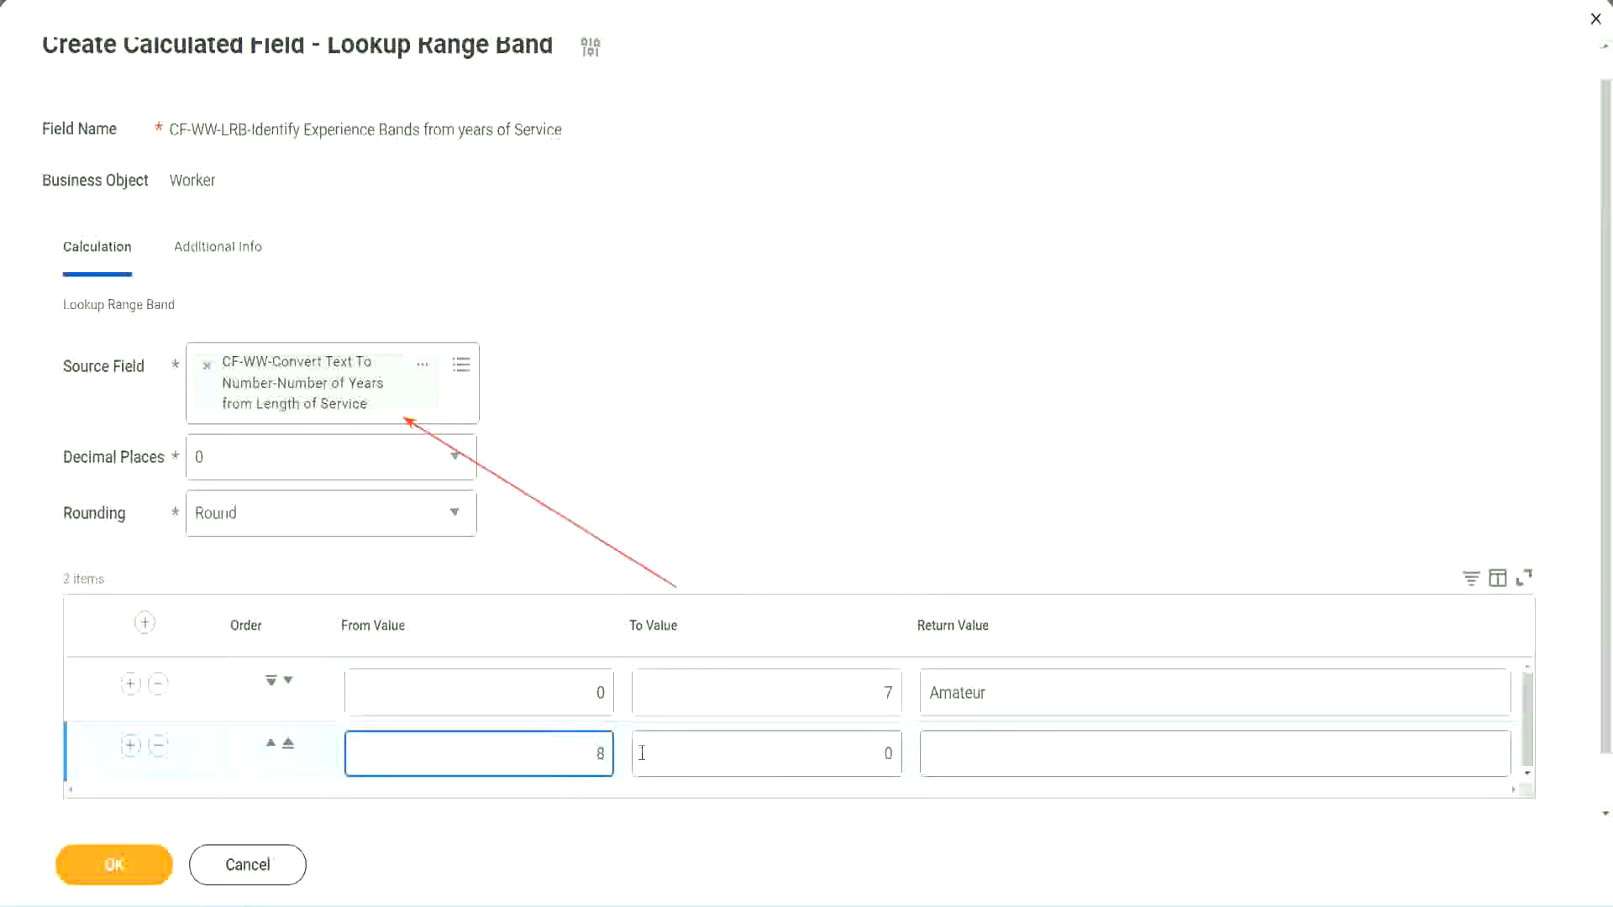
left_click(874, 755)
key("BackSpace")
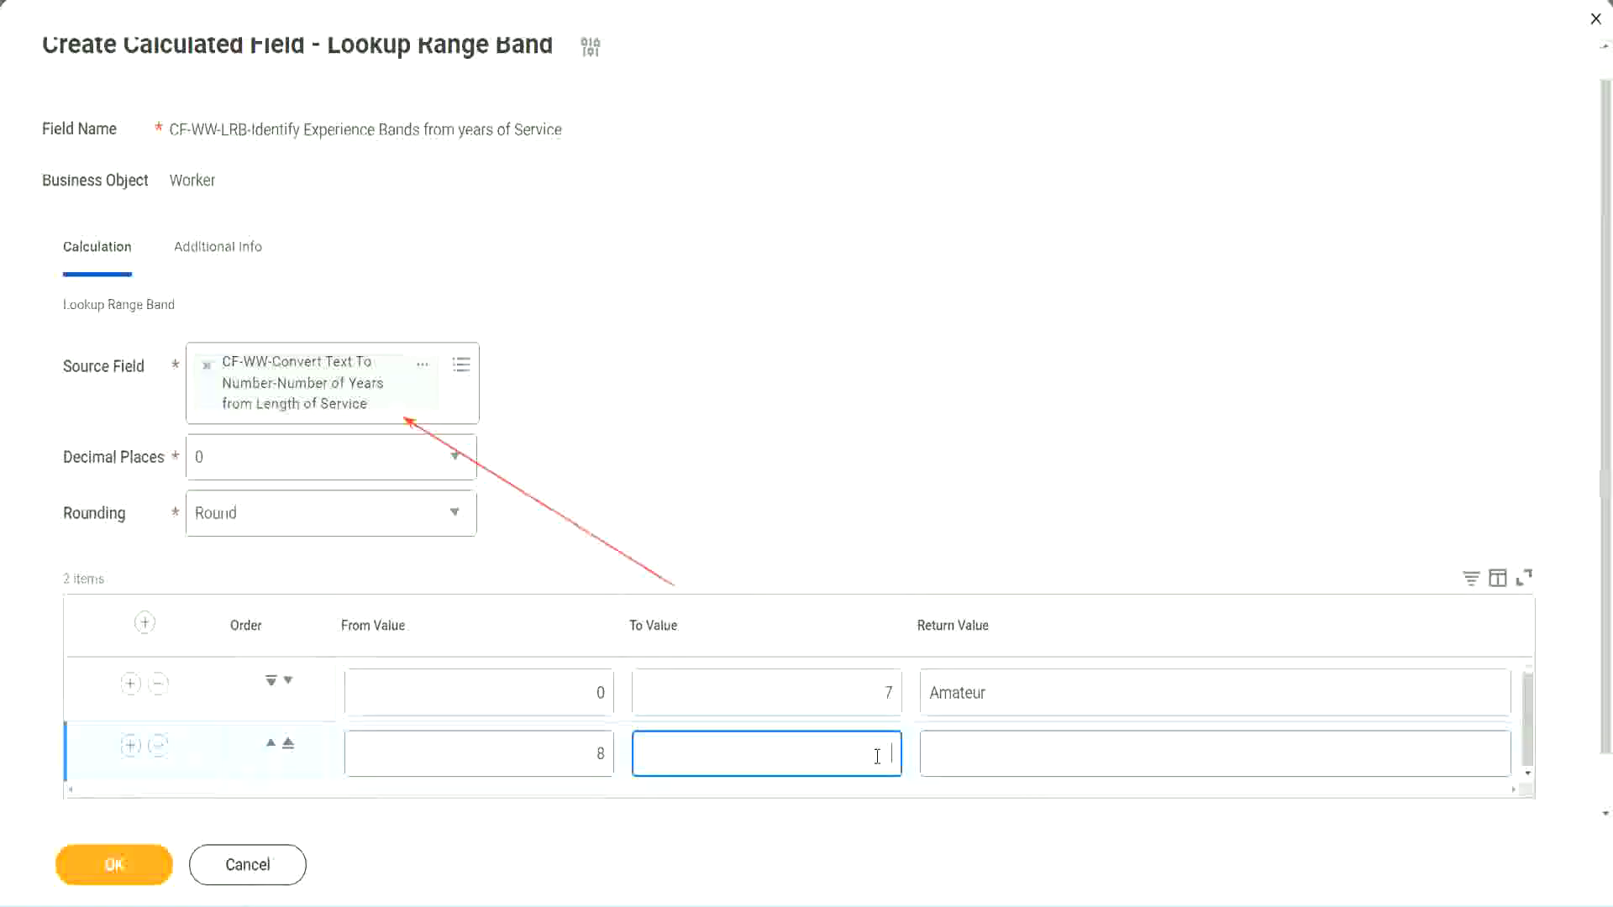
type("15")
left_click(995, 749)
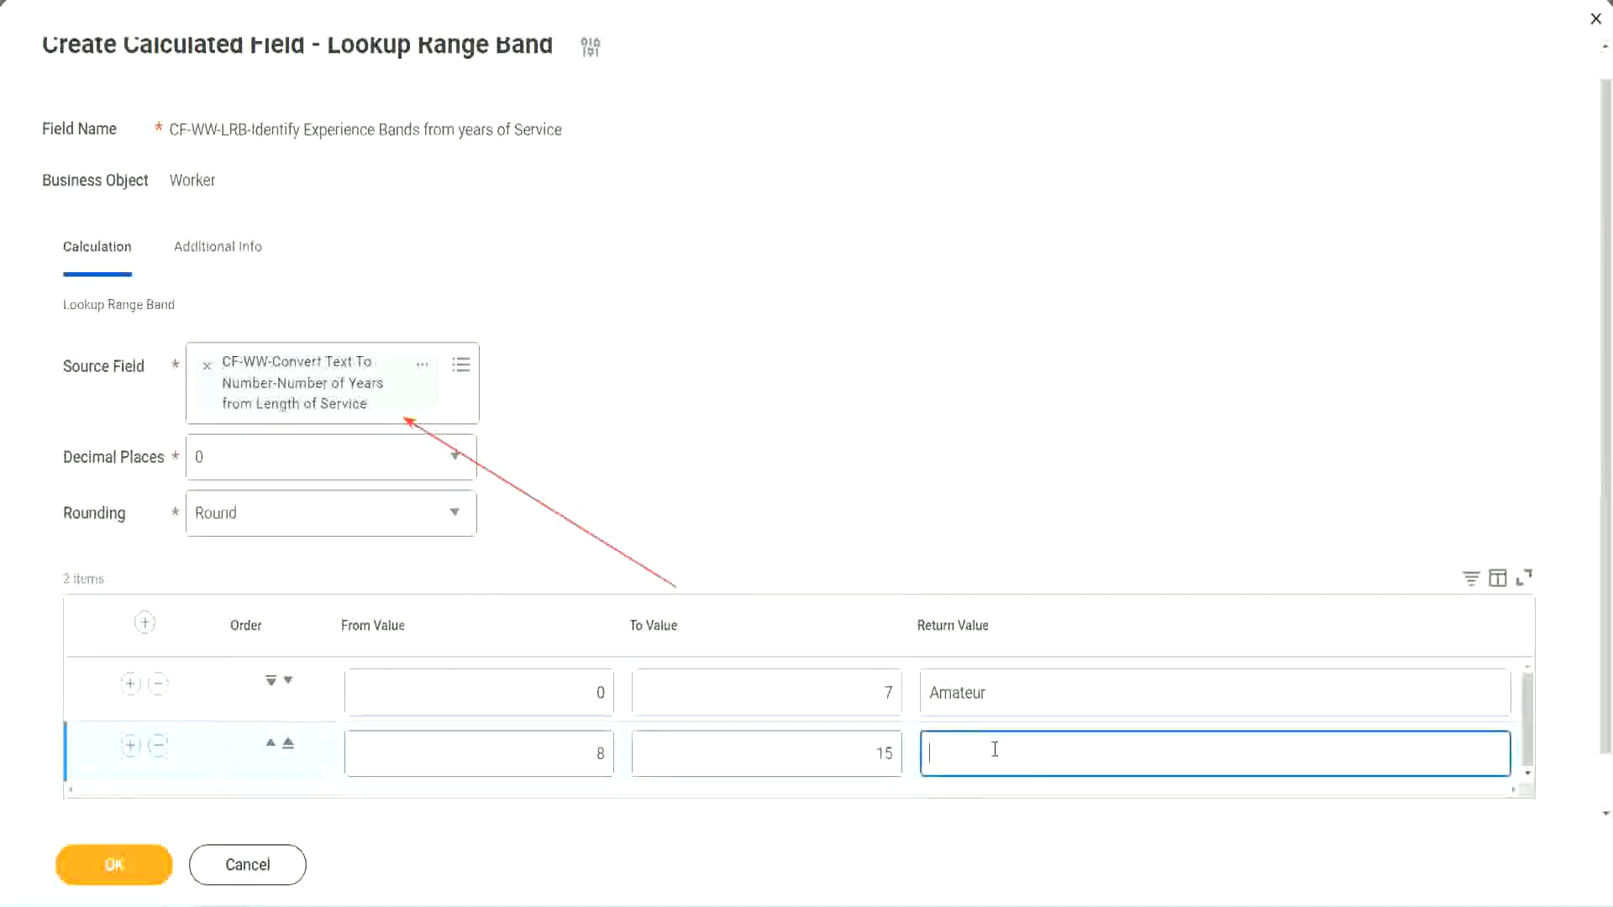
type("Experienced")
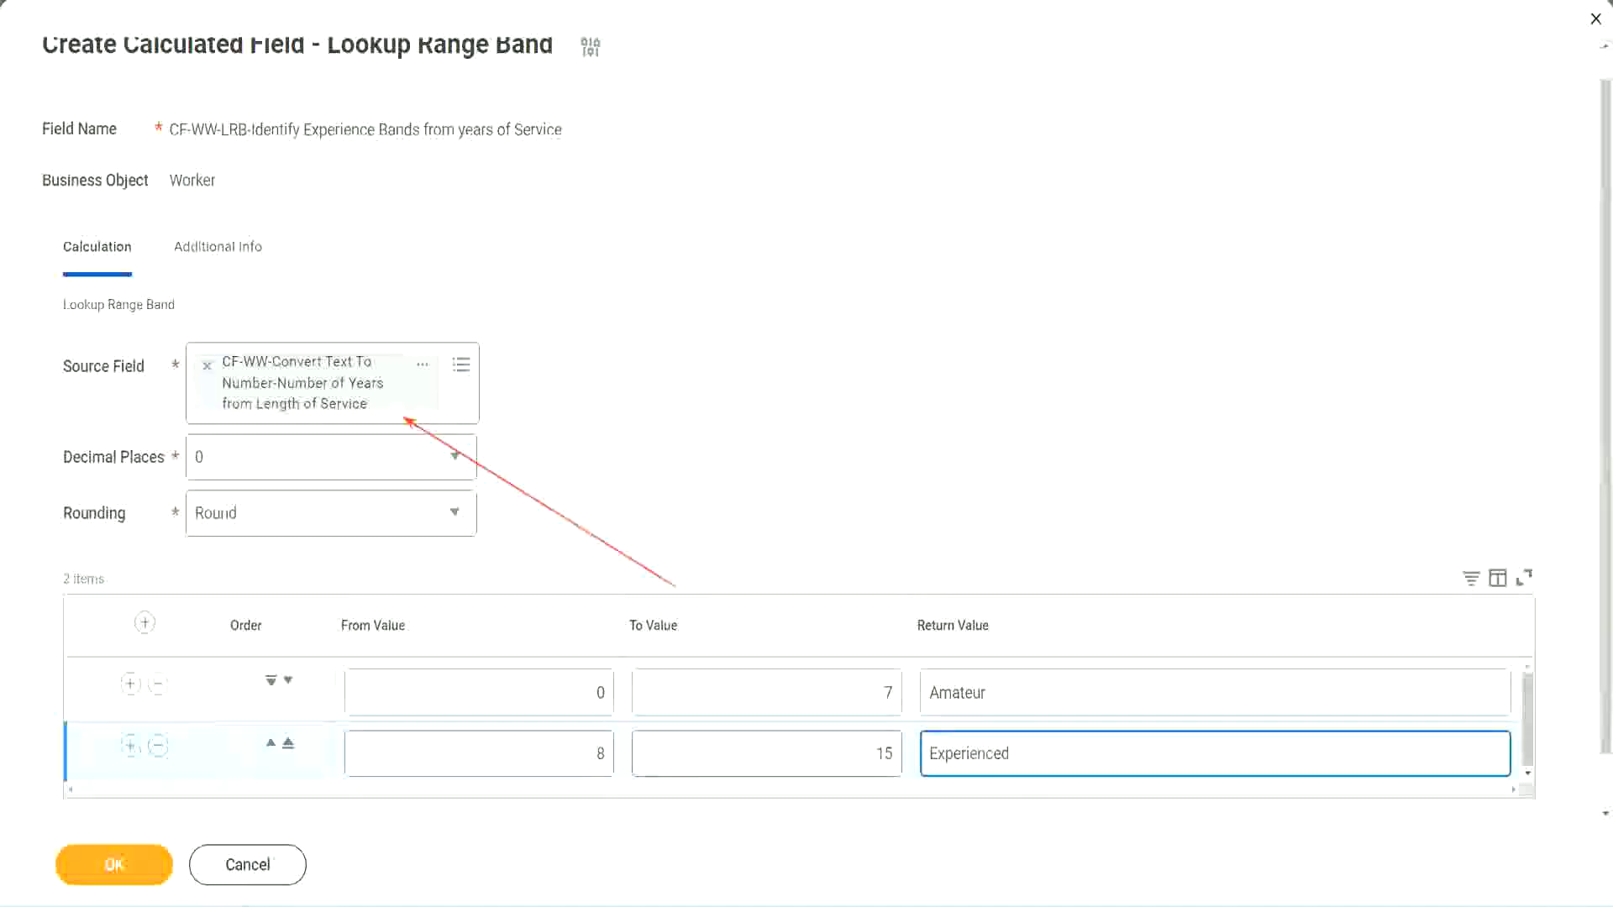
Step: Add a third range band from 16 to 30 with the return value "Senior"
left_click(131, 748)
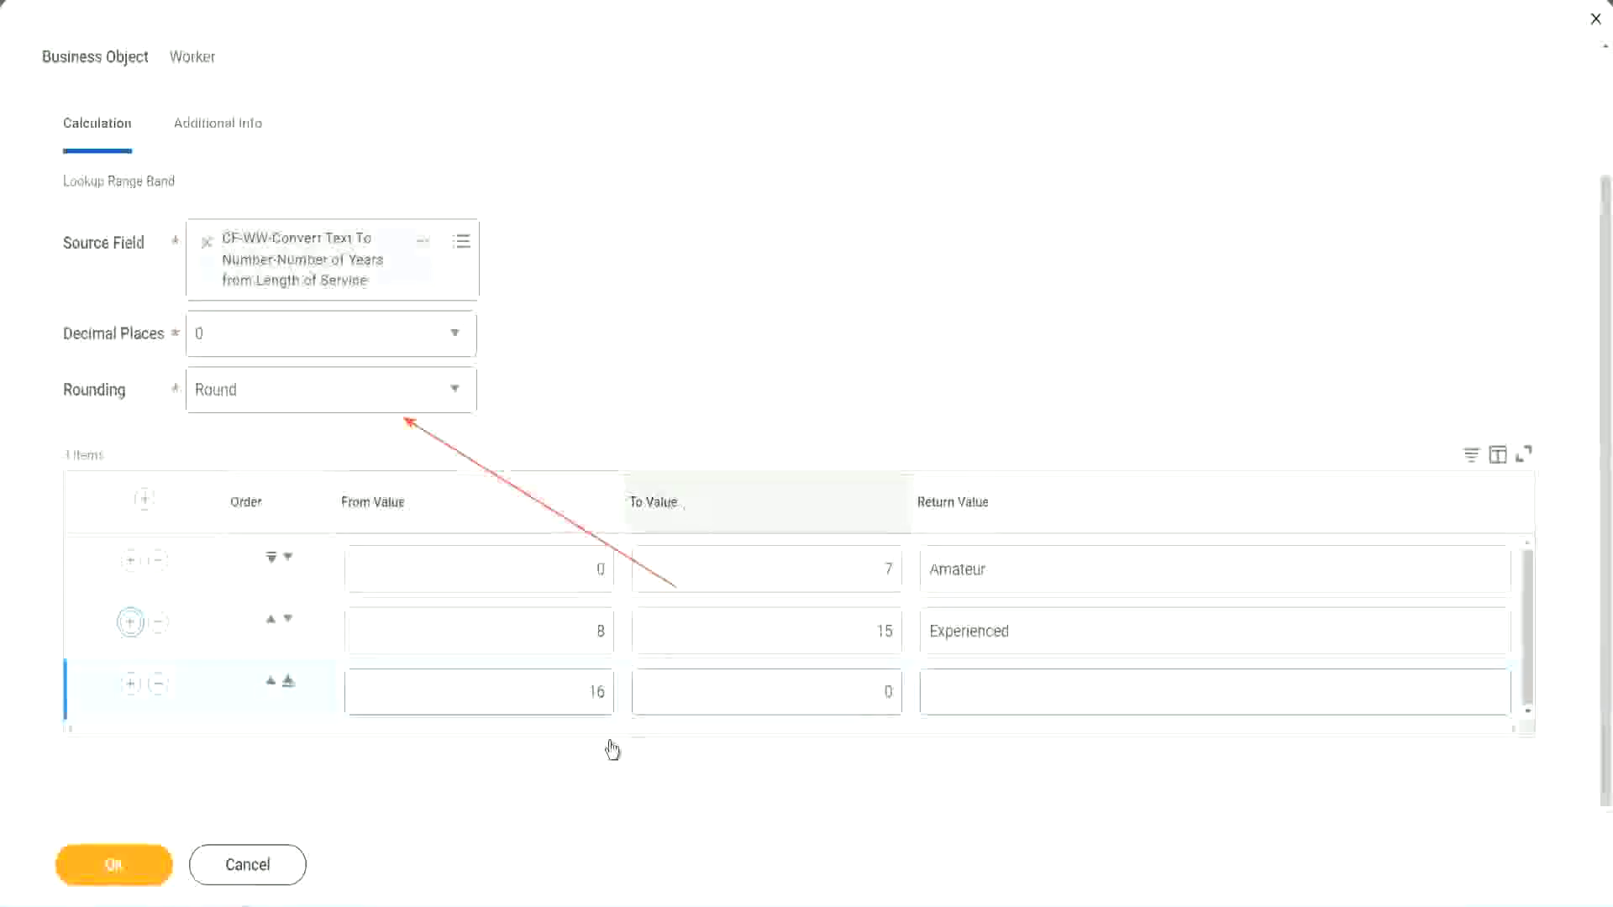
left_click(558, 700)
left_click(809, 693)
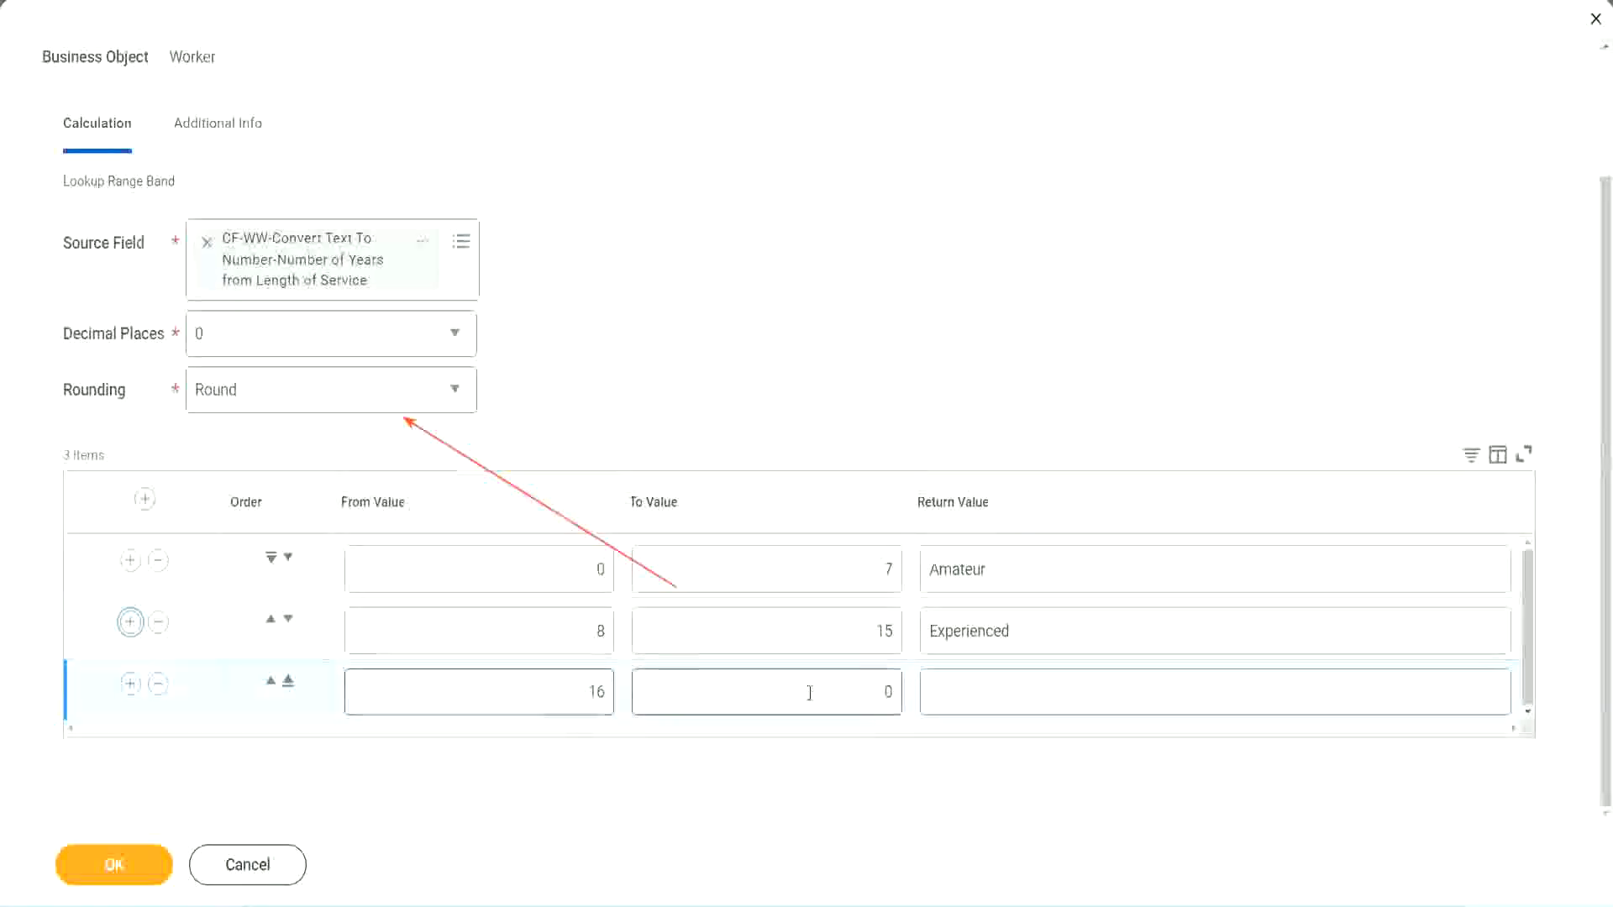
left_click(859, 690)
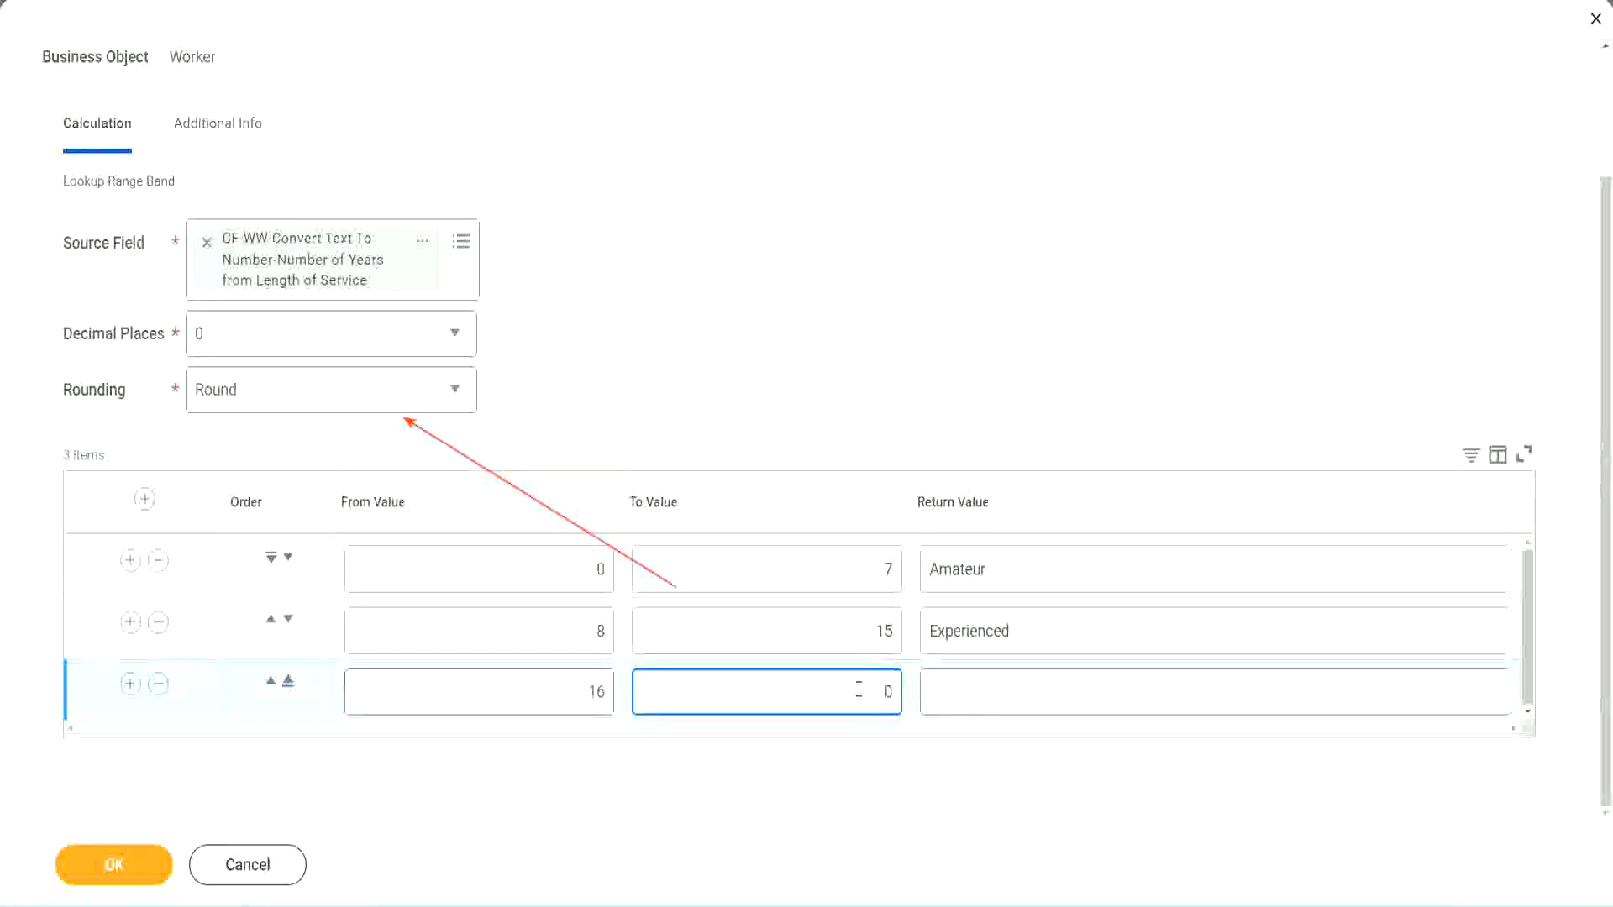
type("3")
key("Tab")
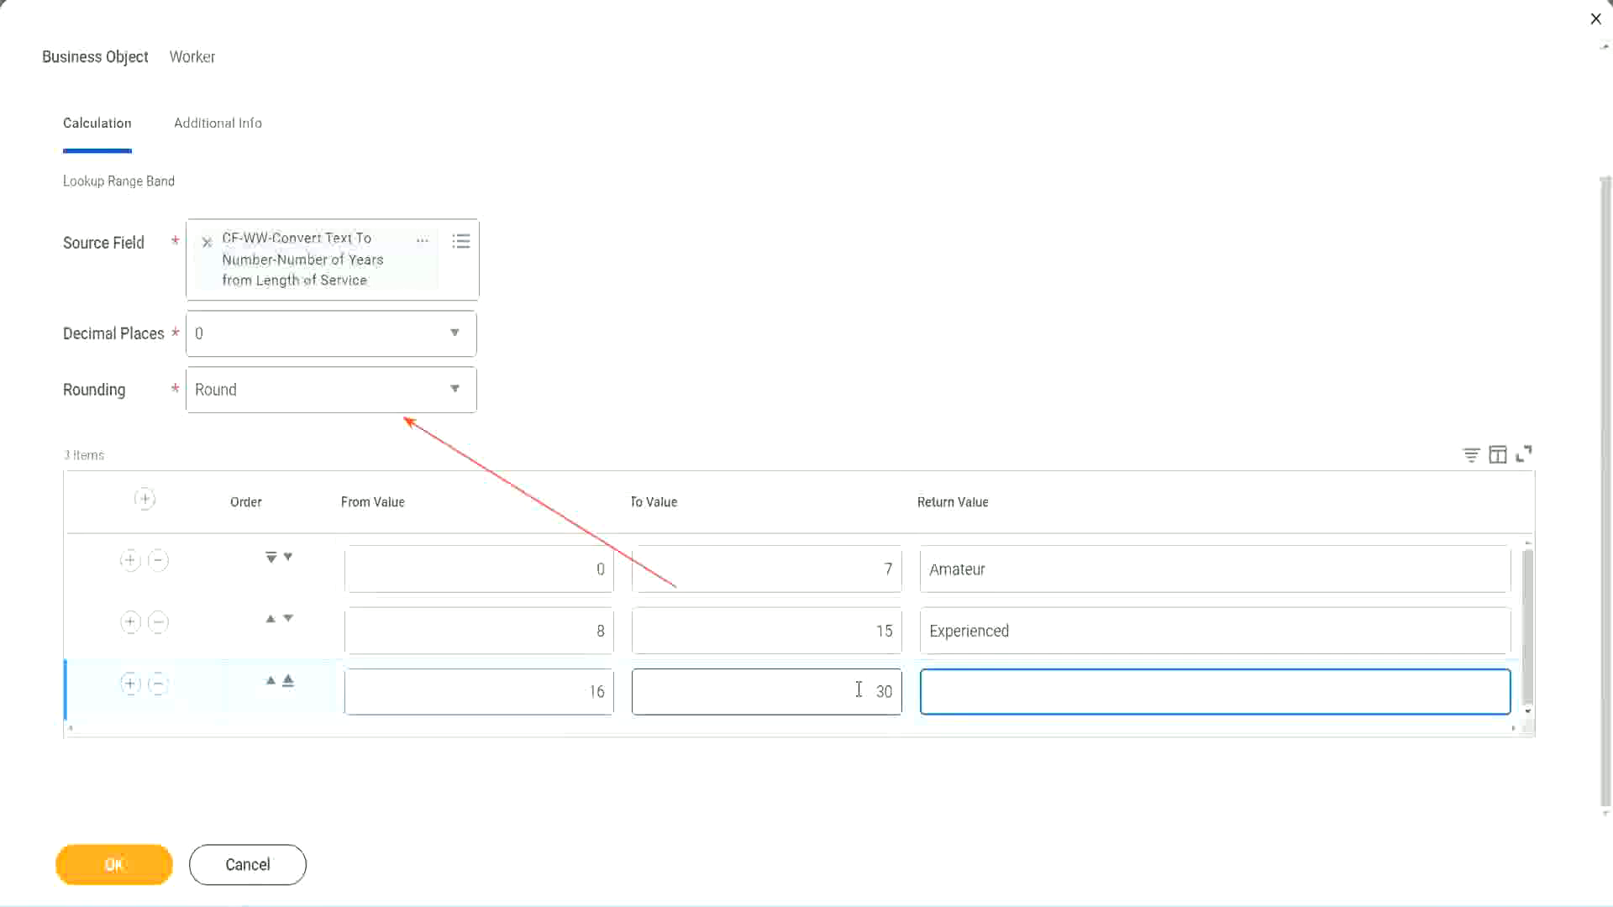
type("Senior")
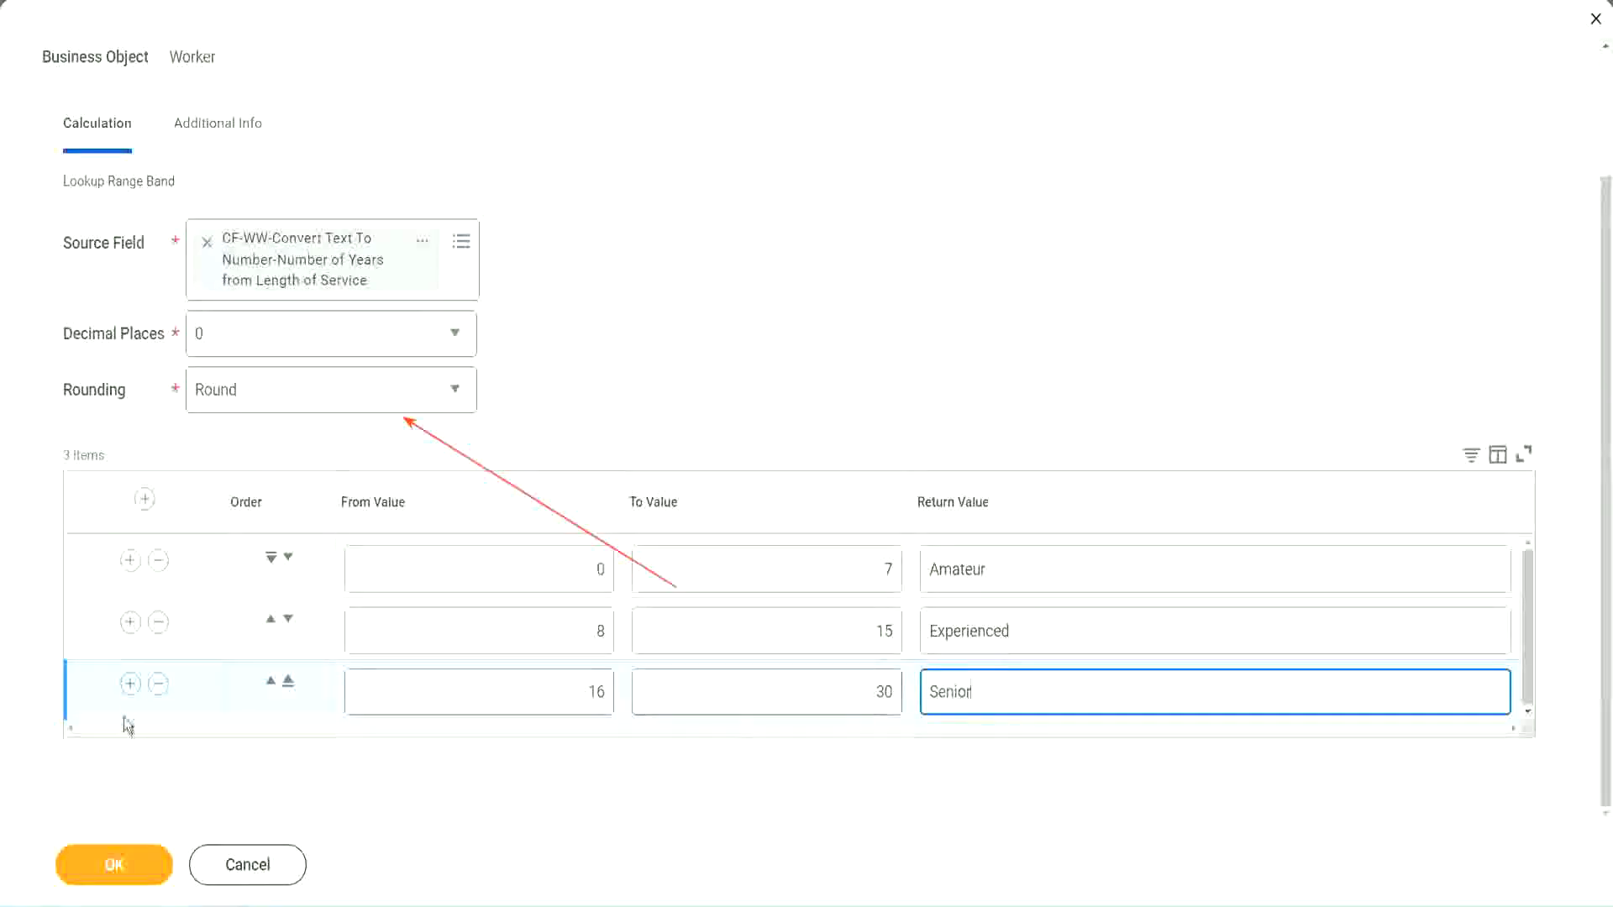
Step: Add a fourth range band from 31 to 1000 with the return value "Legend"
left_click(129, 687)
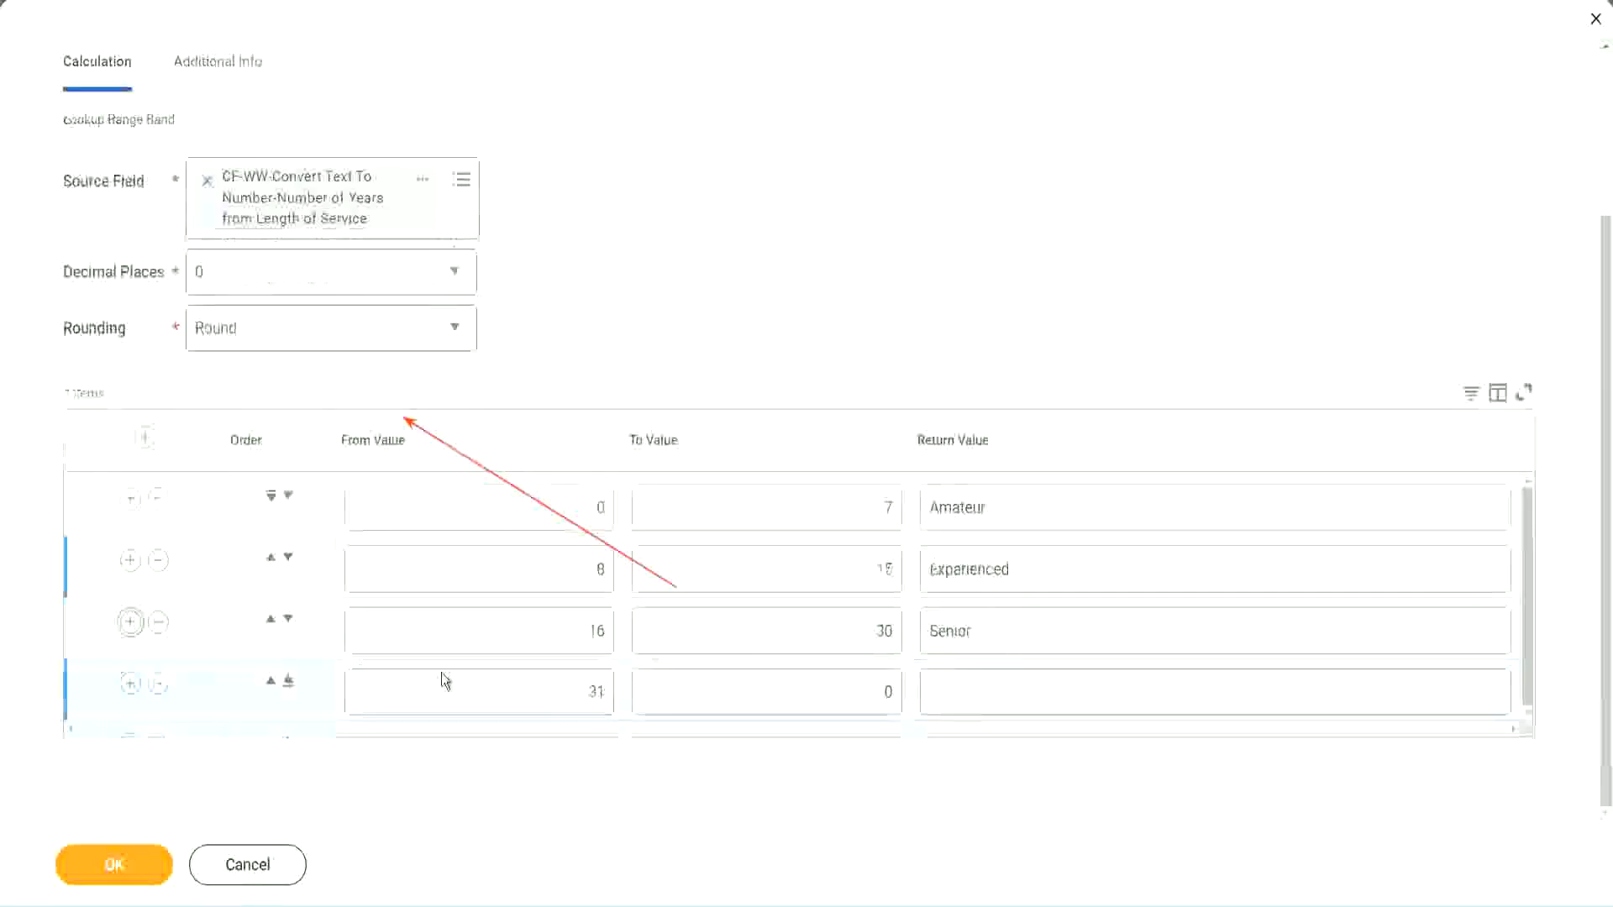
double_click(608, 687)
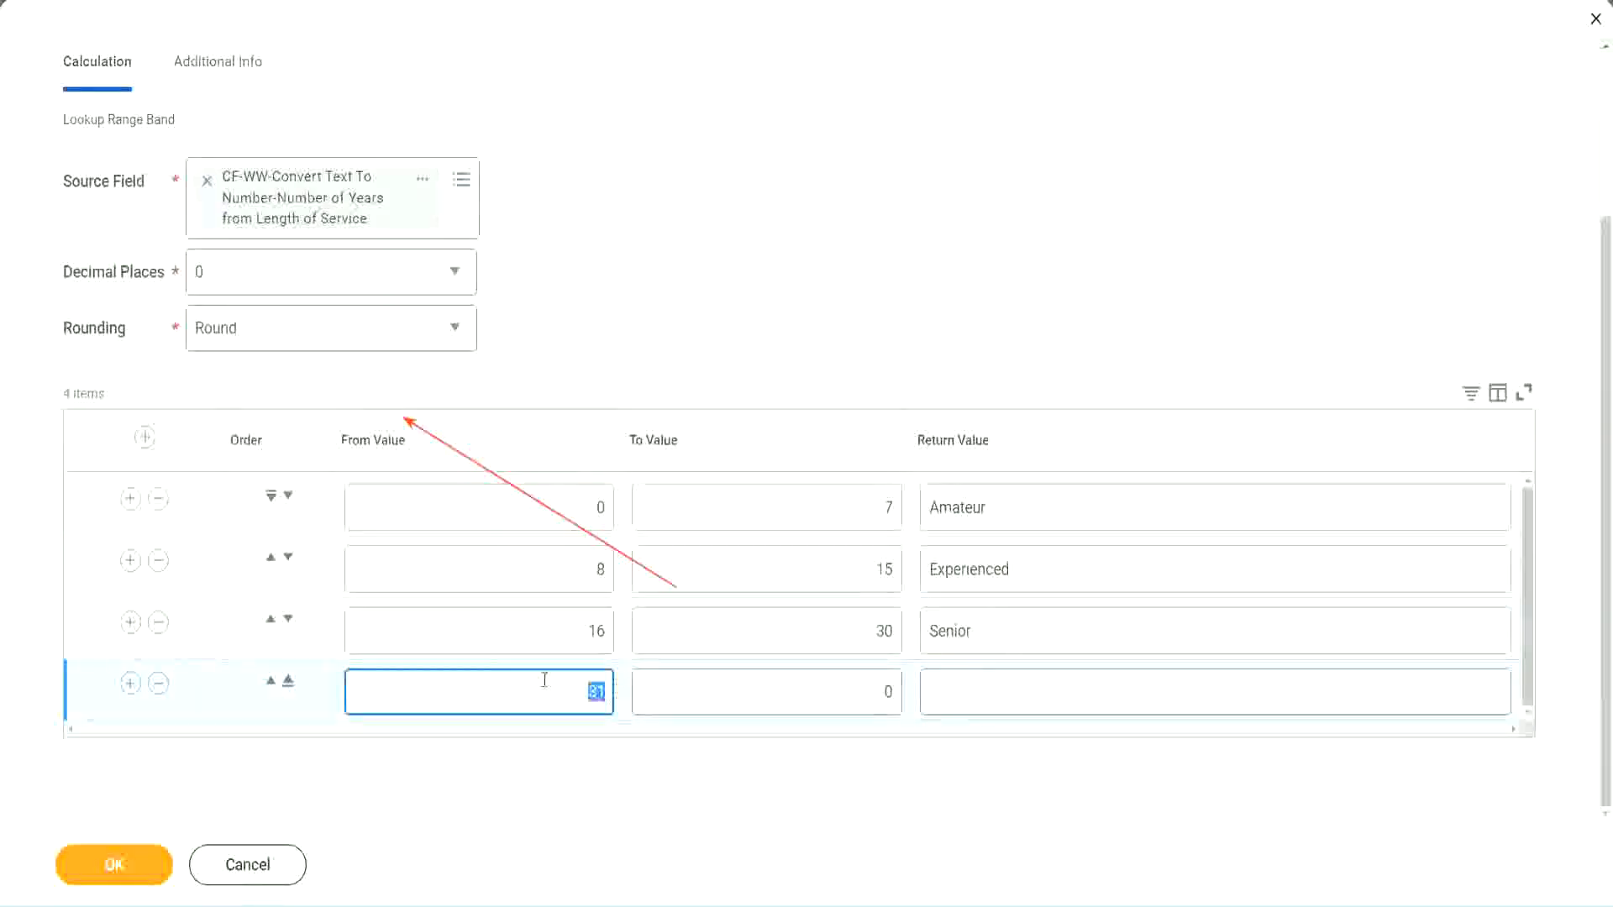
left_click(872, 689)
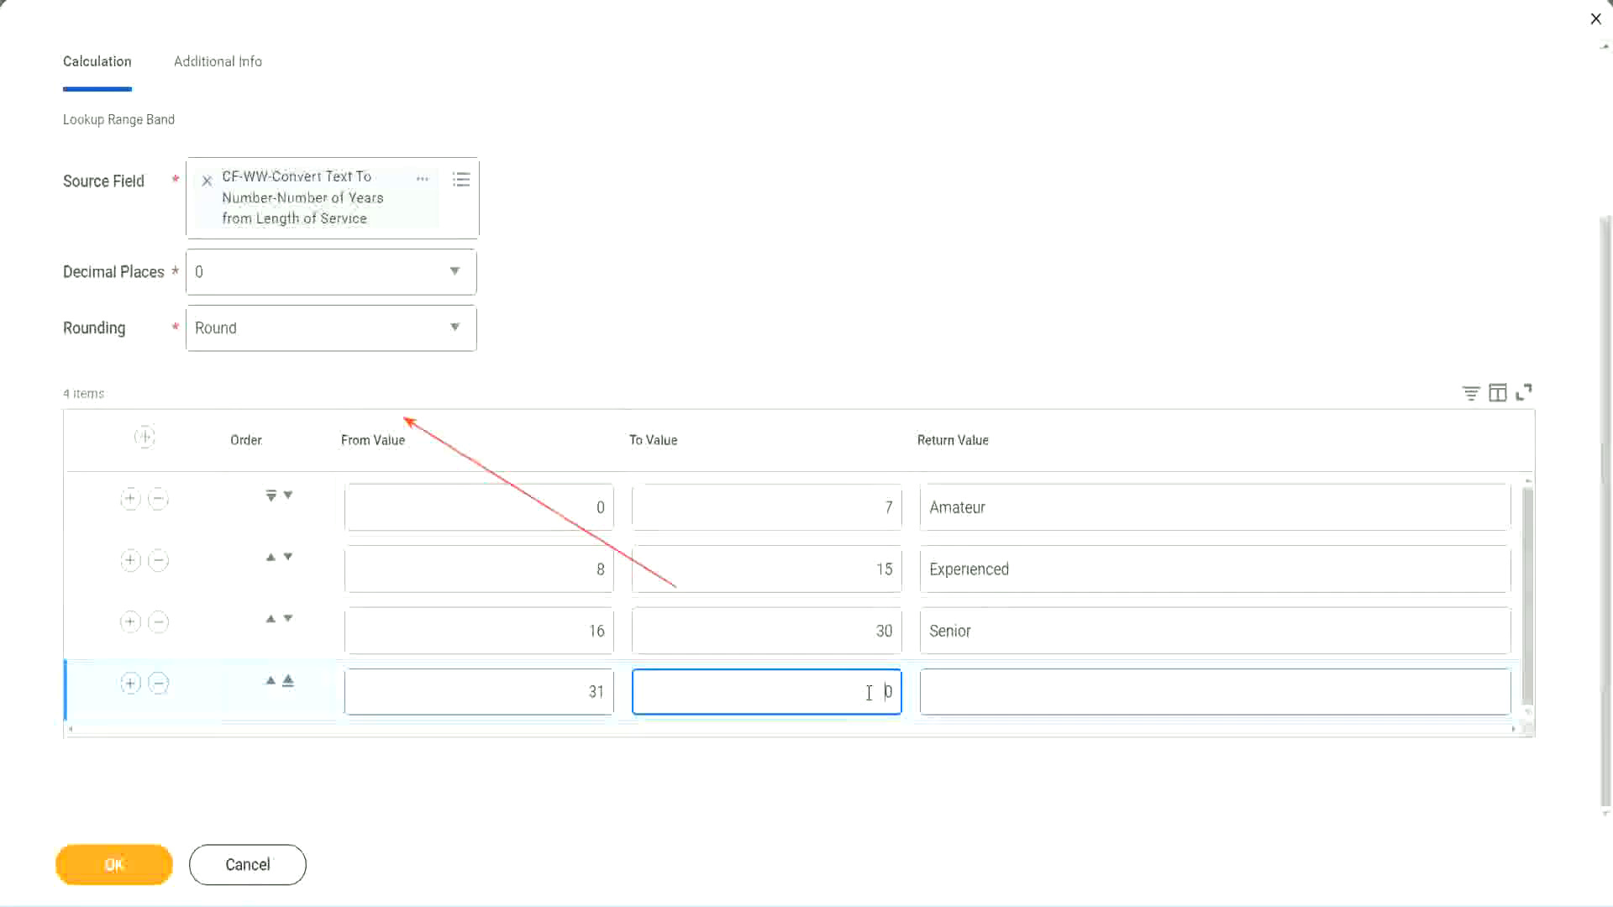
type("1000")
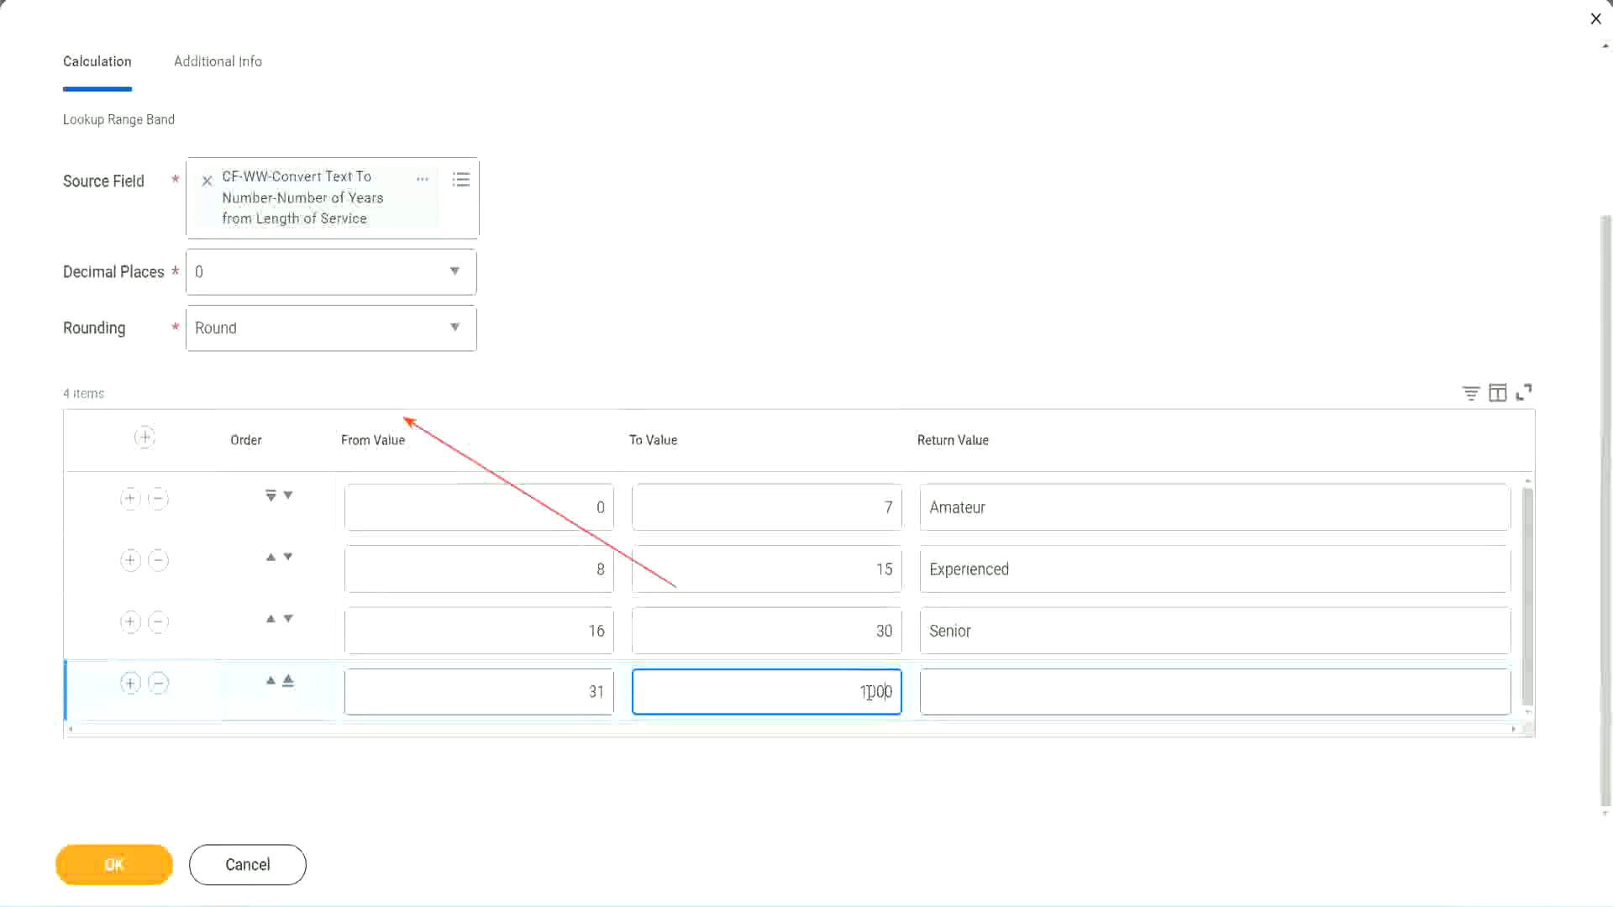
left_click_drag(838, 685, 939, 685)
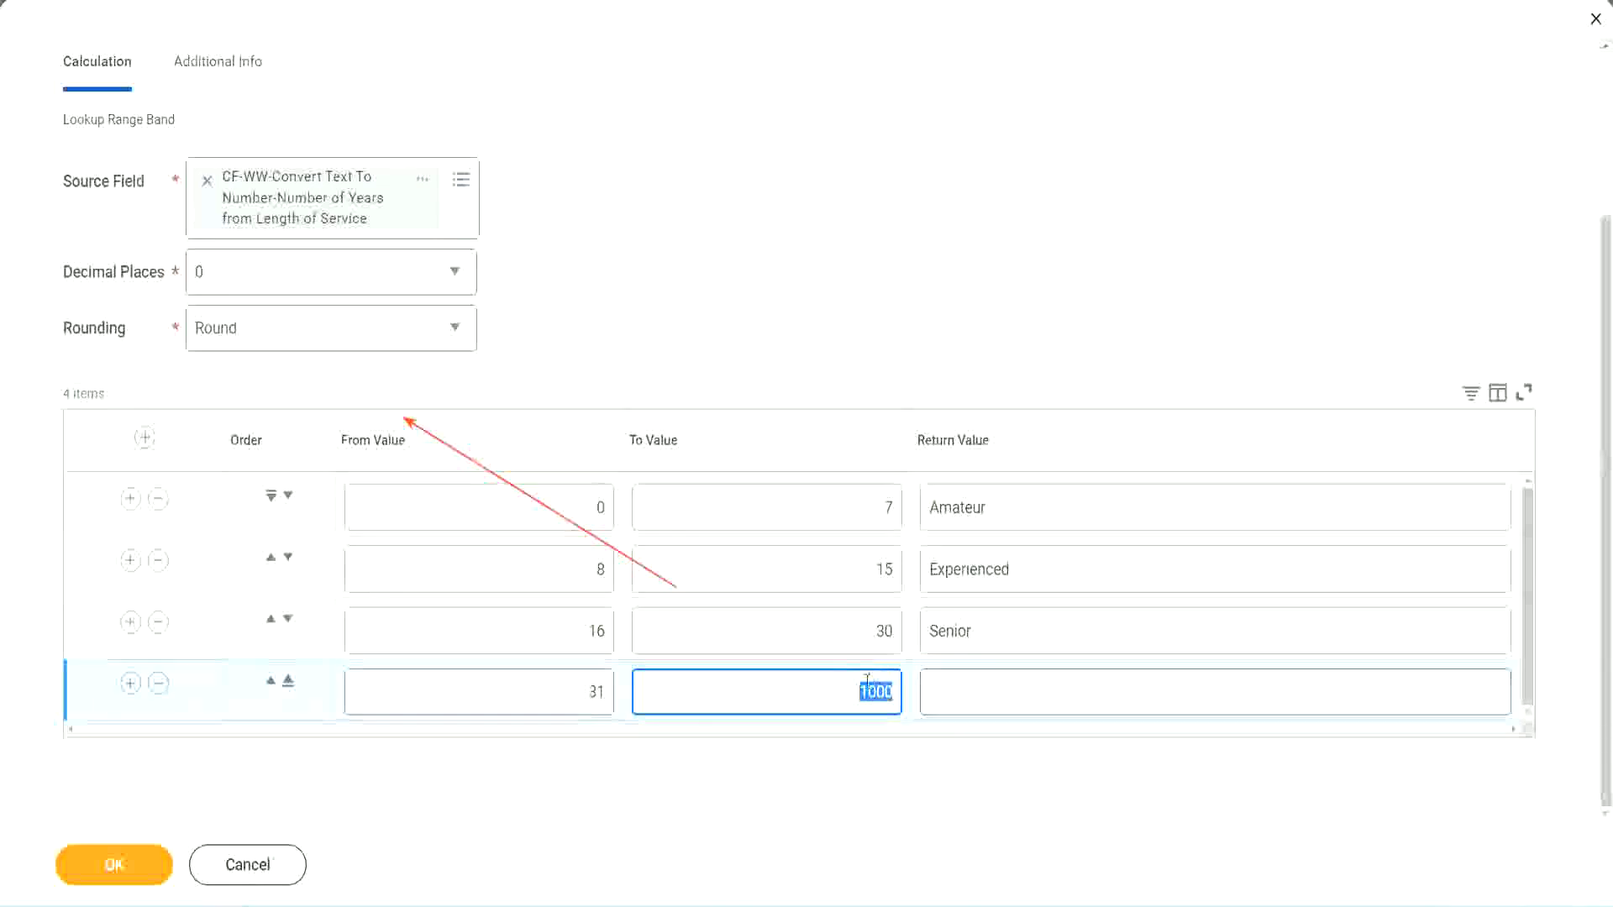
left_click_drag(845, 684, 904, 687)
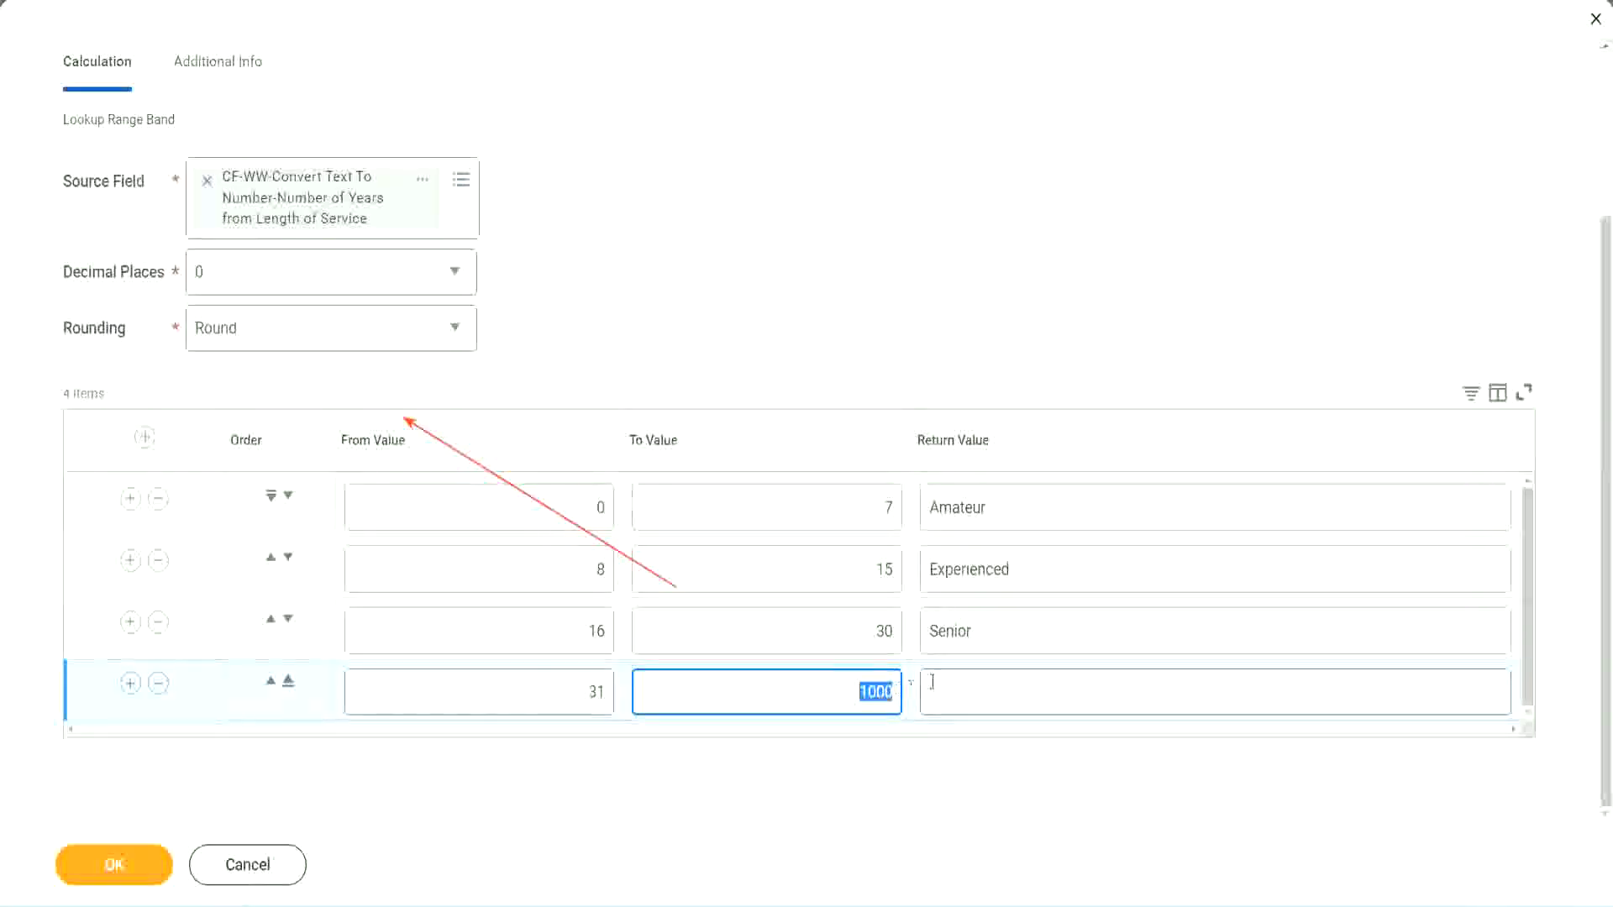
left_click(1006, 692)
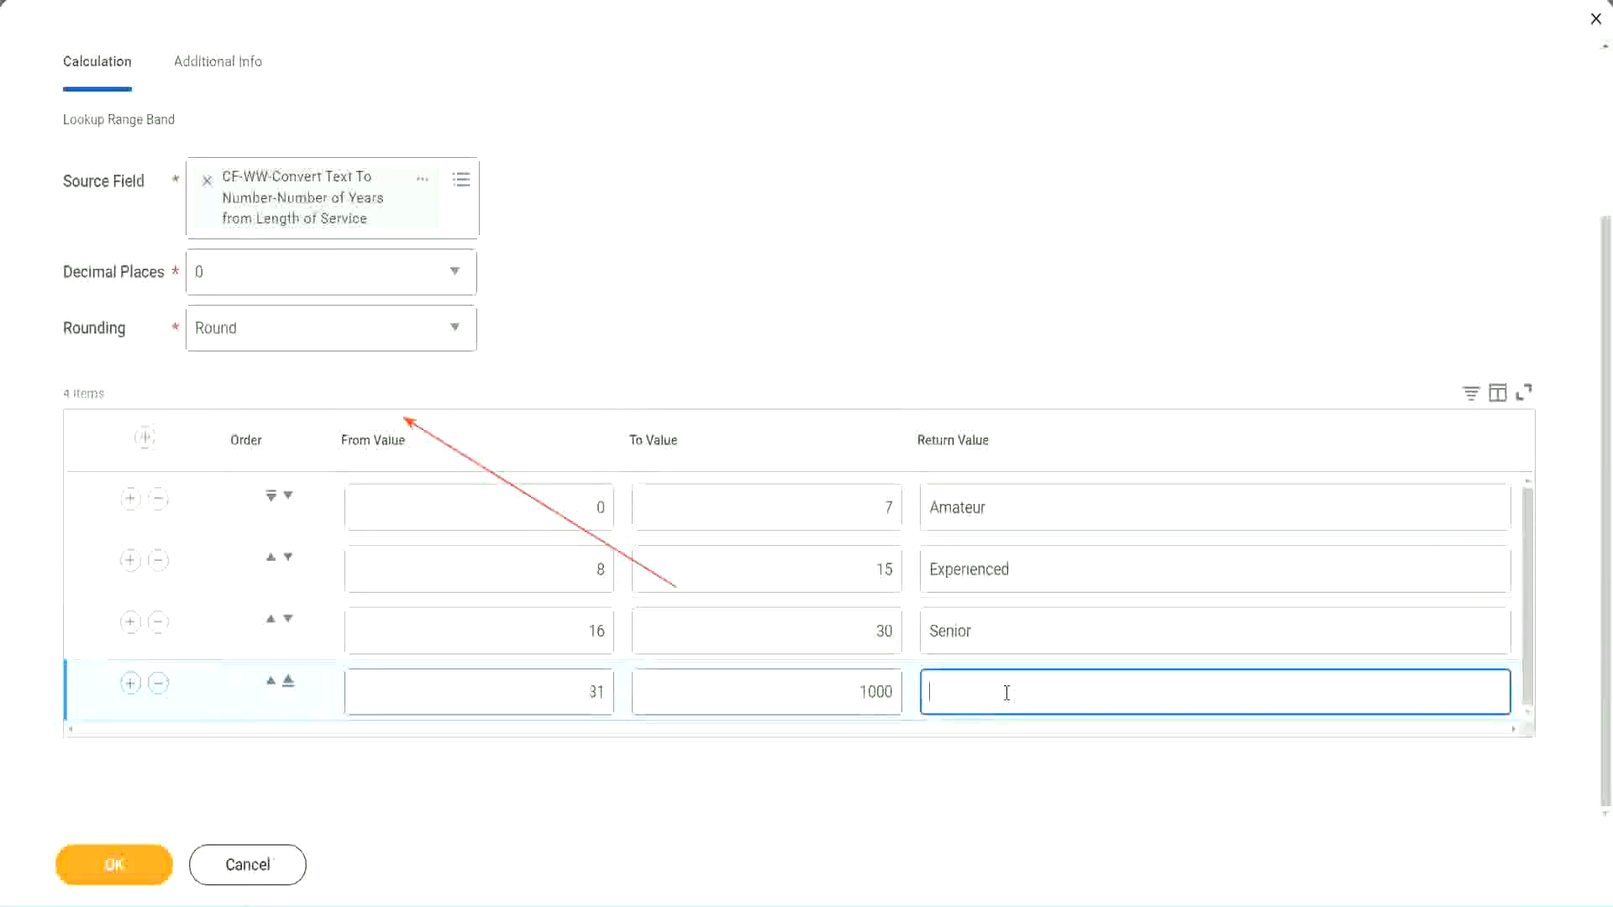
type("Legend")
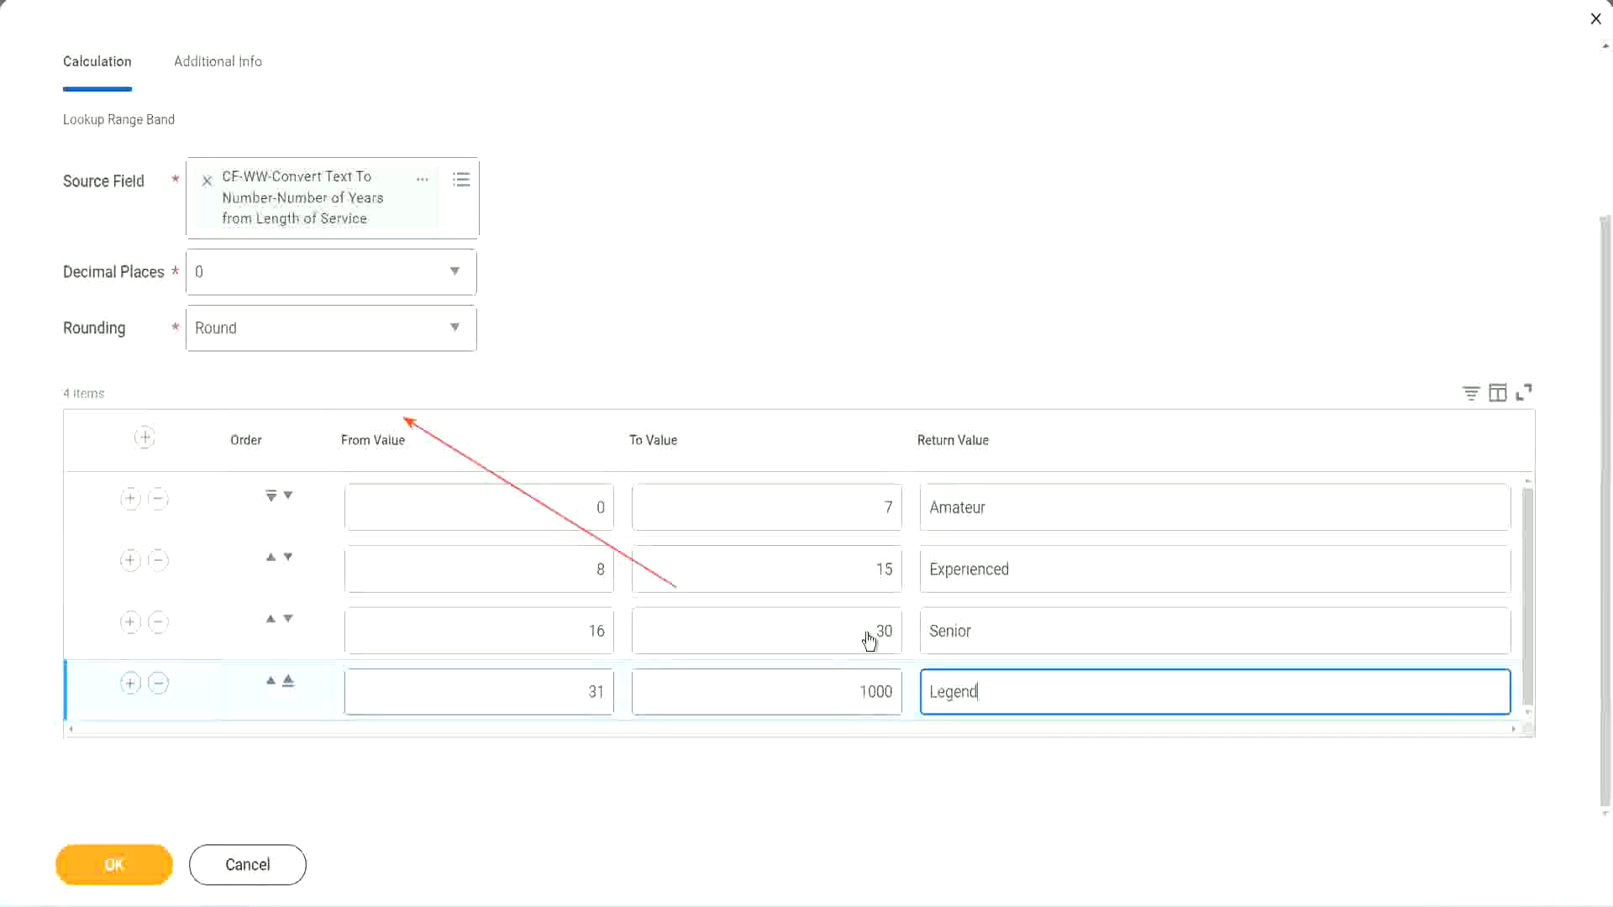
left_click(750, 279)
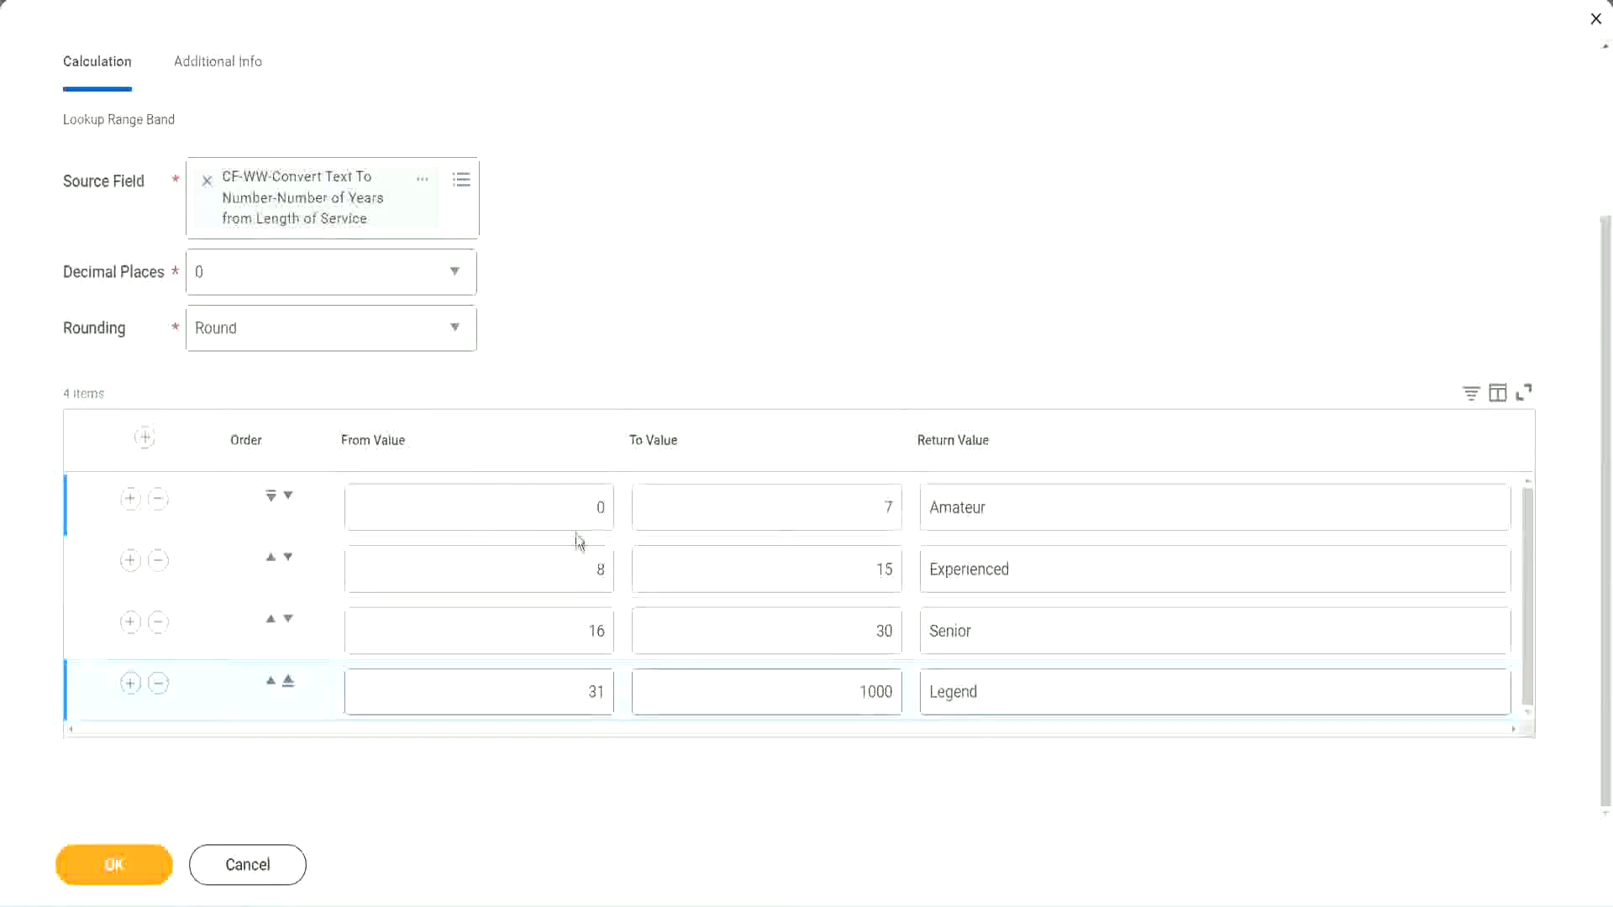
Step: Review the return value assigned to each range band in the lookup table
left_click(1047, 502)
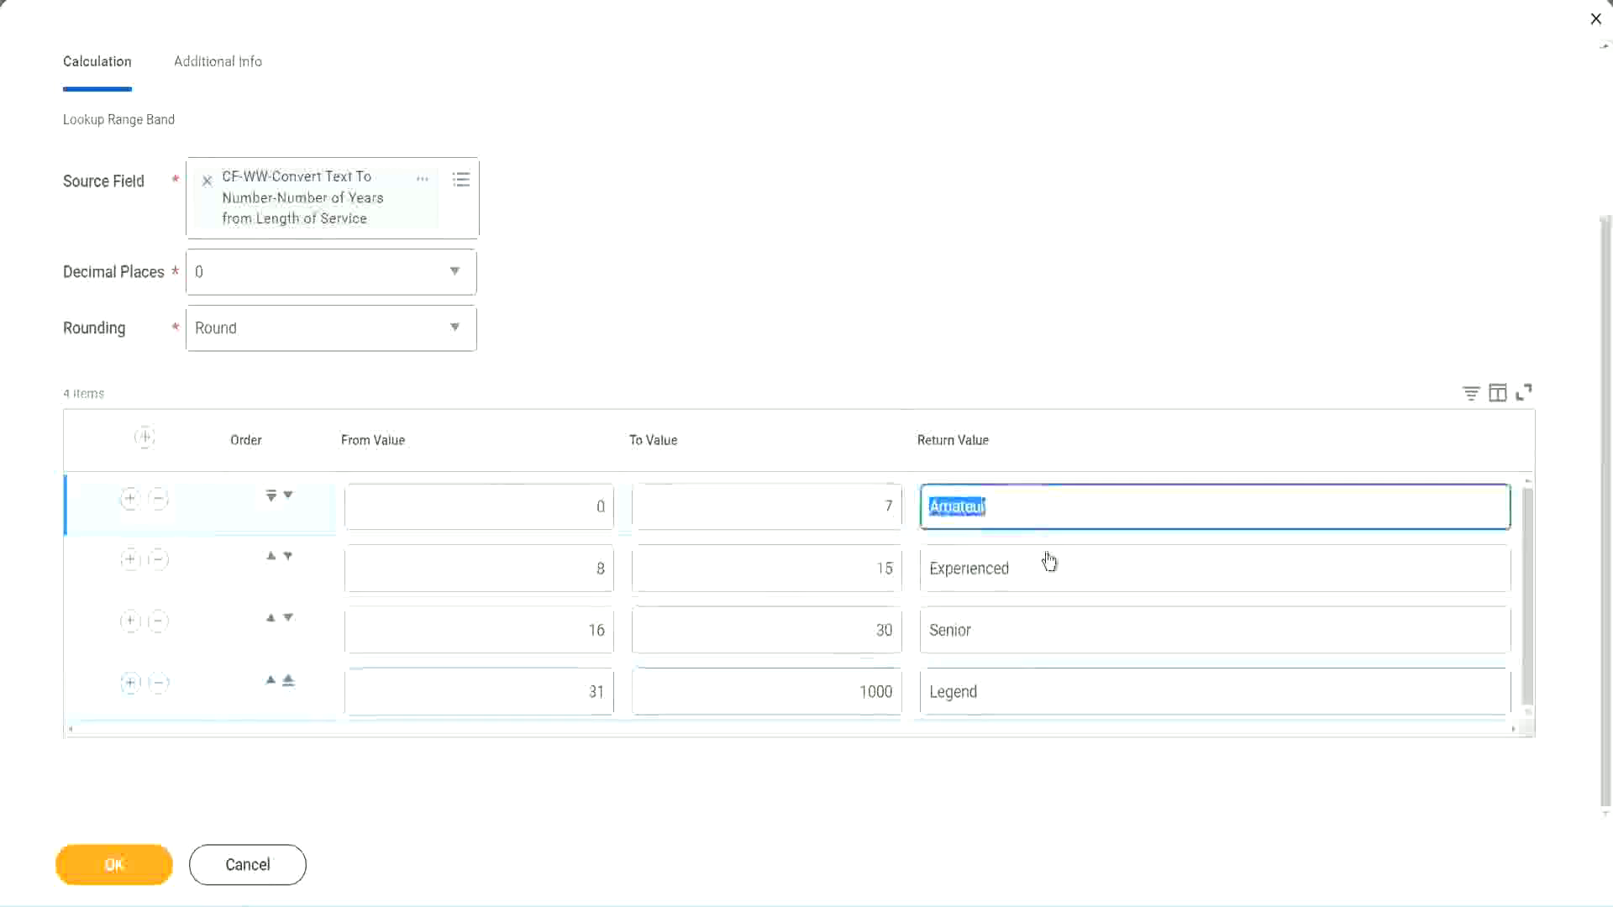
left_click(1029, 570)
left_click(1018, 631)
left_click(1016, 692)
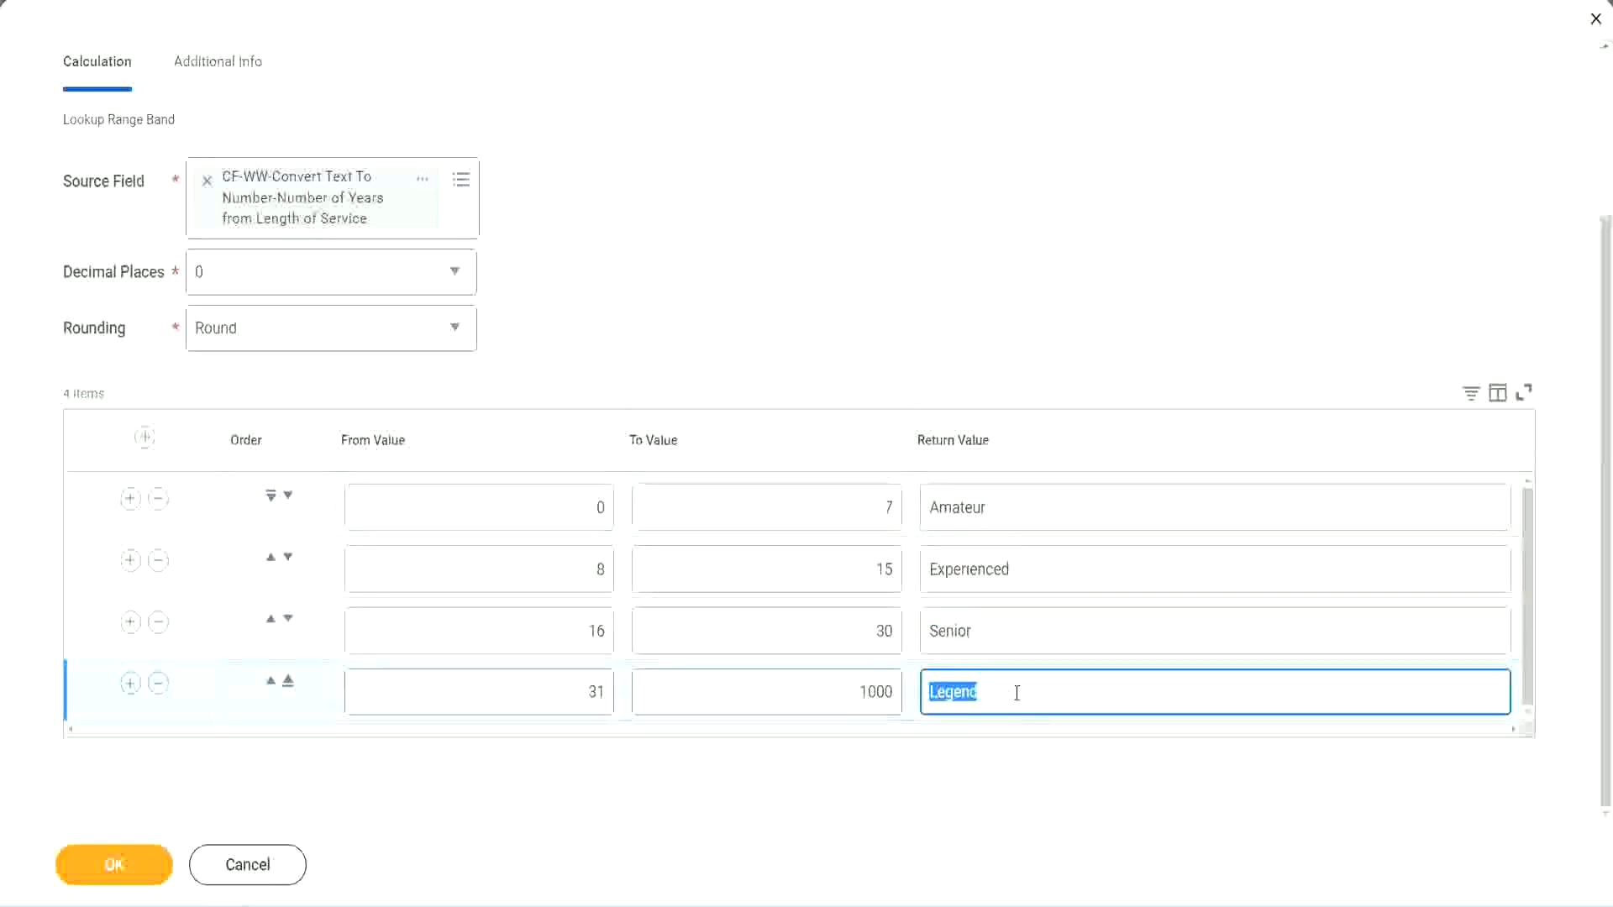
left_click(512, 510)
left_click(1059, 528)
left_click(1041, 571)
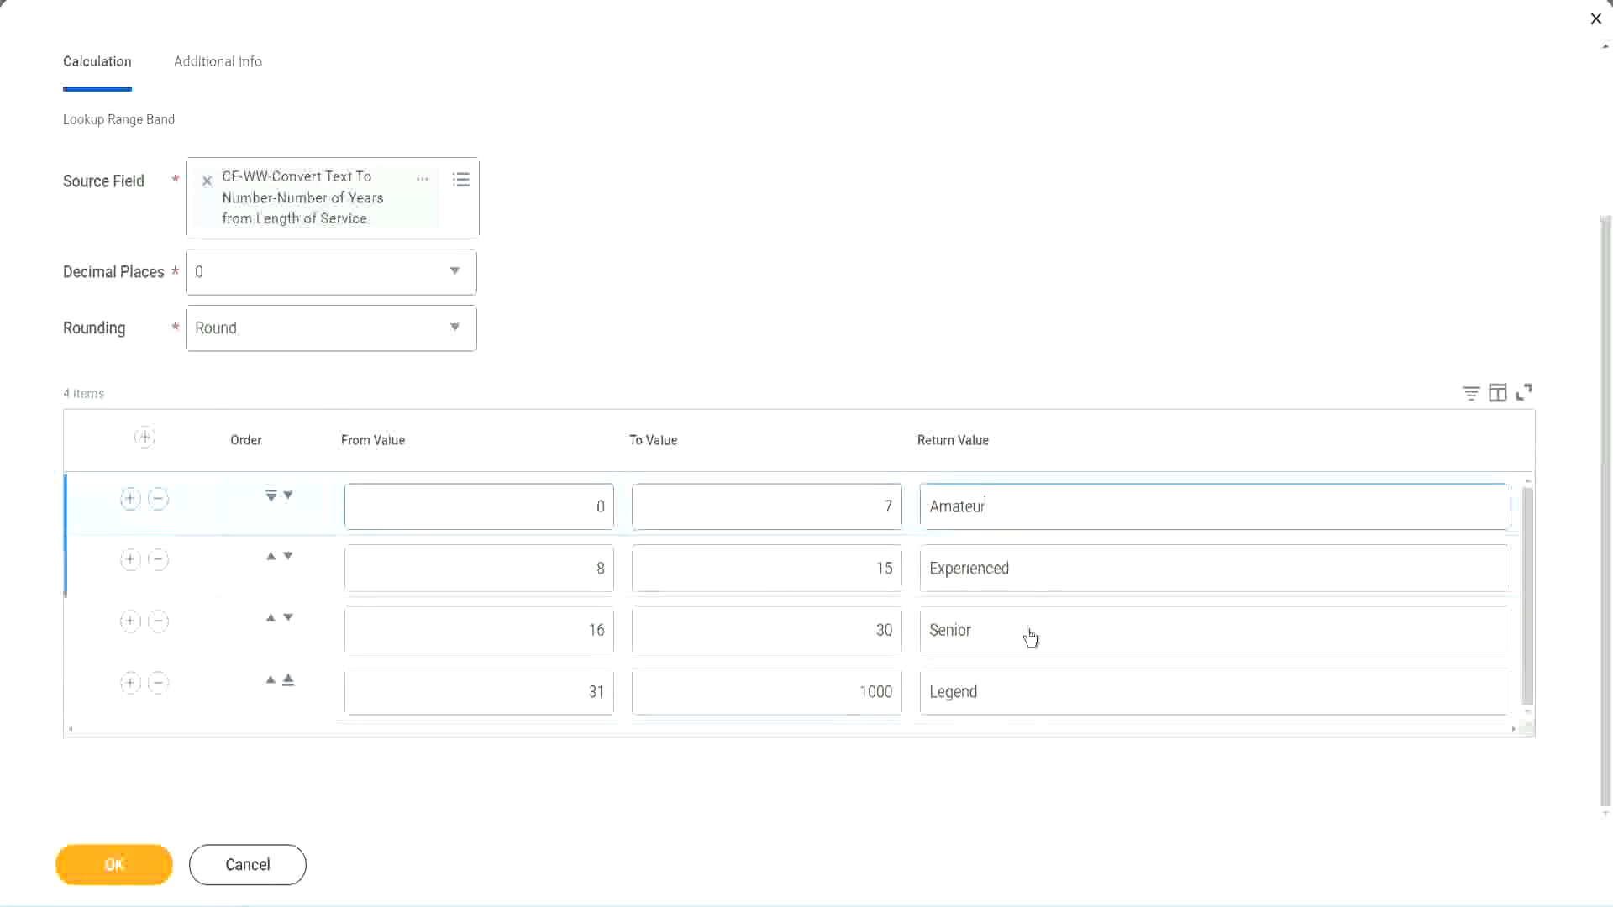
left_click(1021, 632)
left_click(1013, 689)
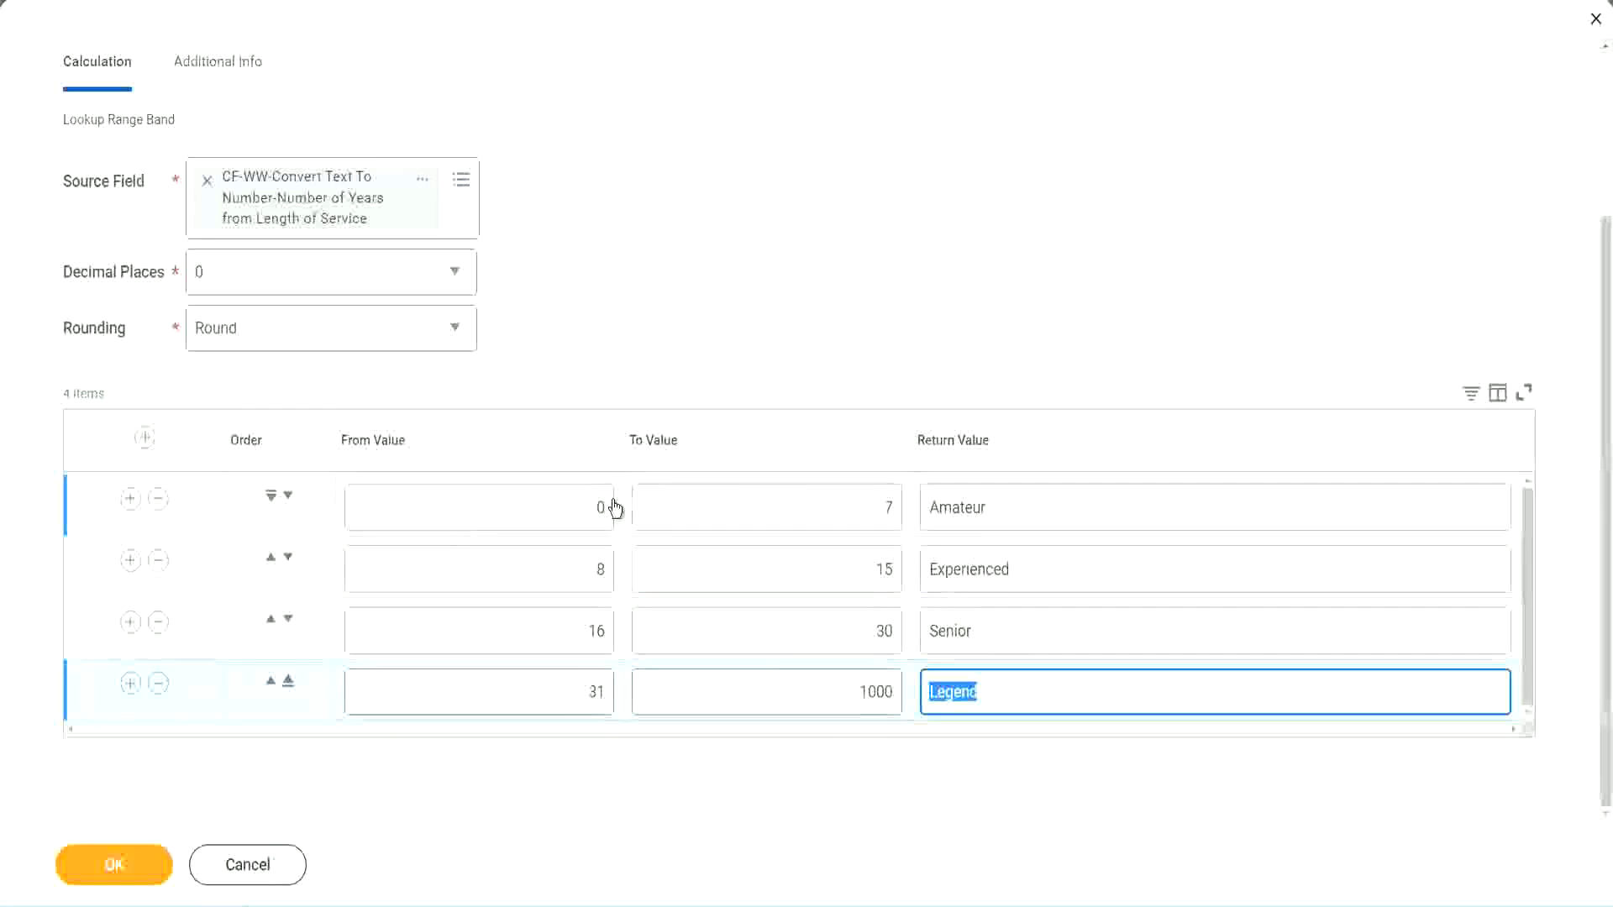
left_click(780, 411)
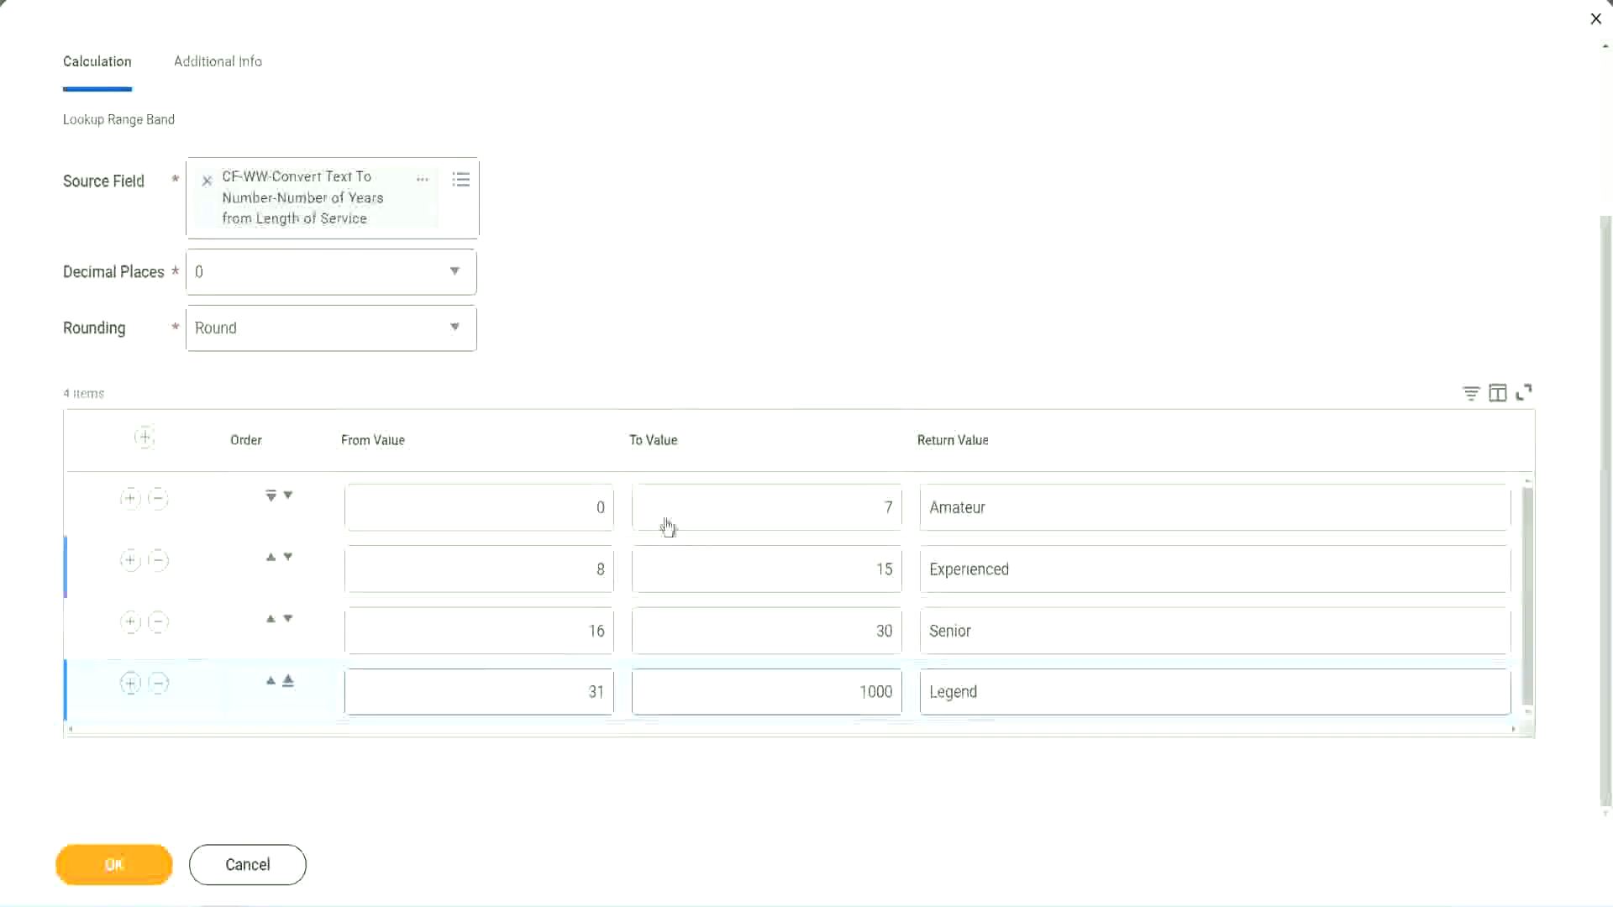
Step: Save the Lookup Range Band calculated field with its defined bands
left_click(112, 863)
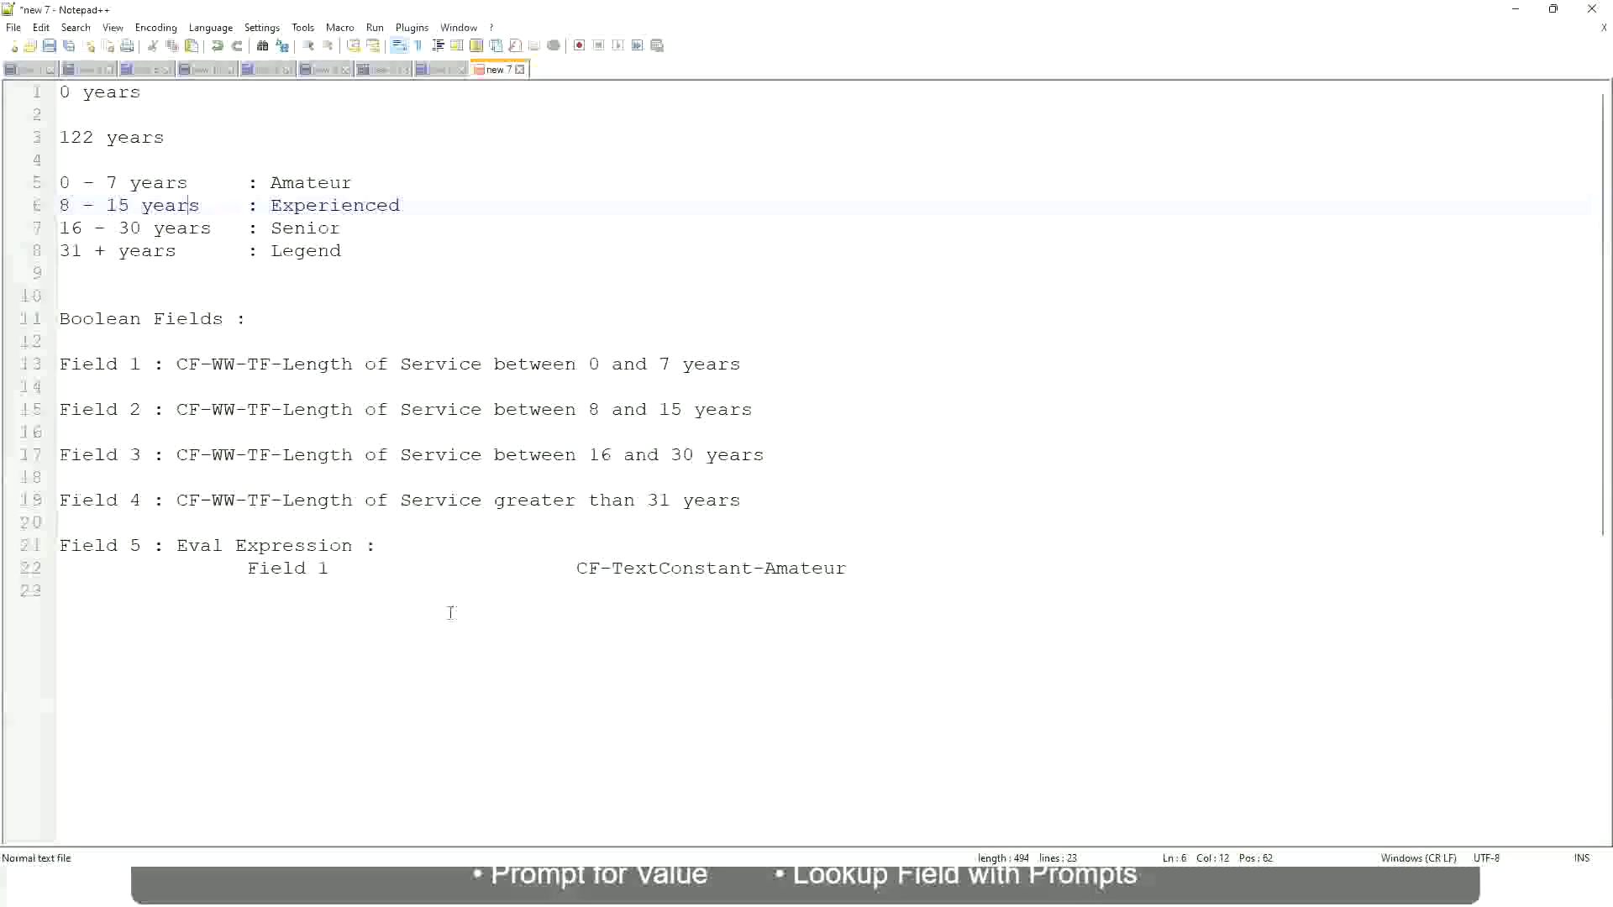
Step: Switch to the Notepad++ notes and add "10,000 USD" a few lines below the Eval Expression entry
key("Return")
key("Return")
key("Return")
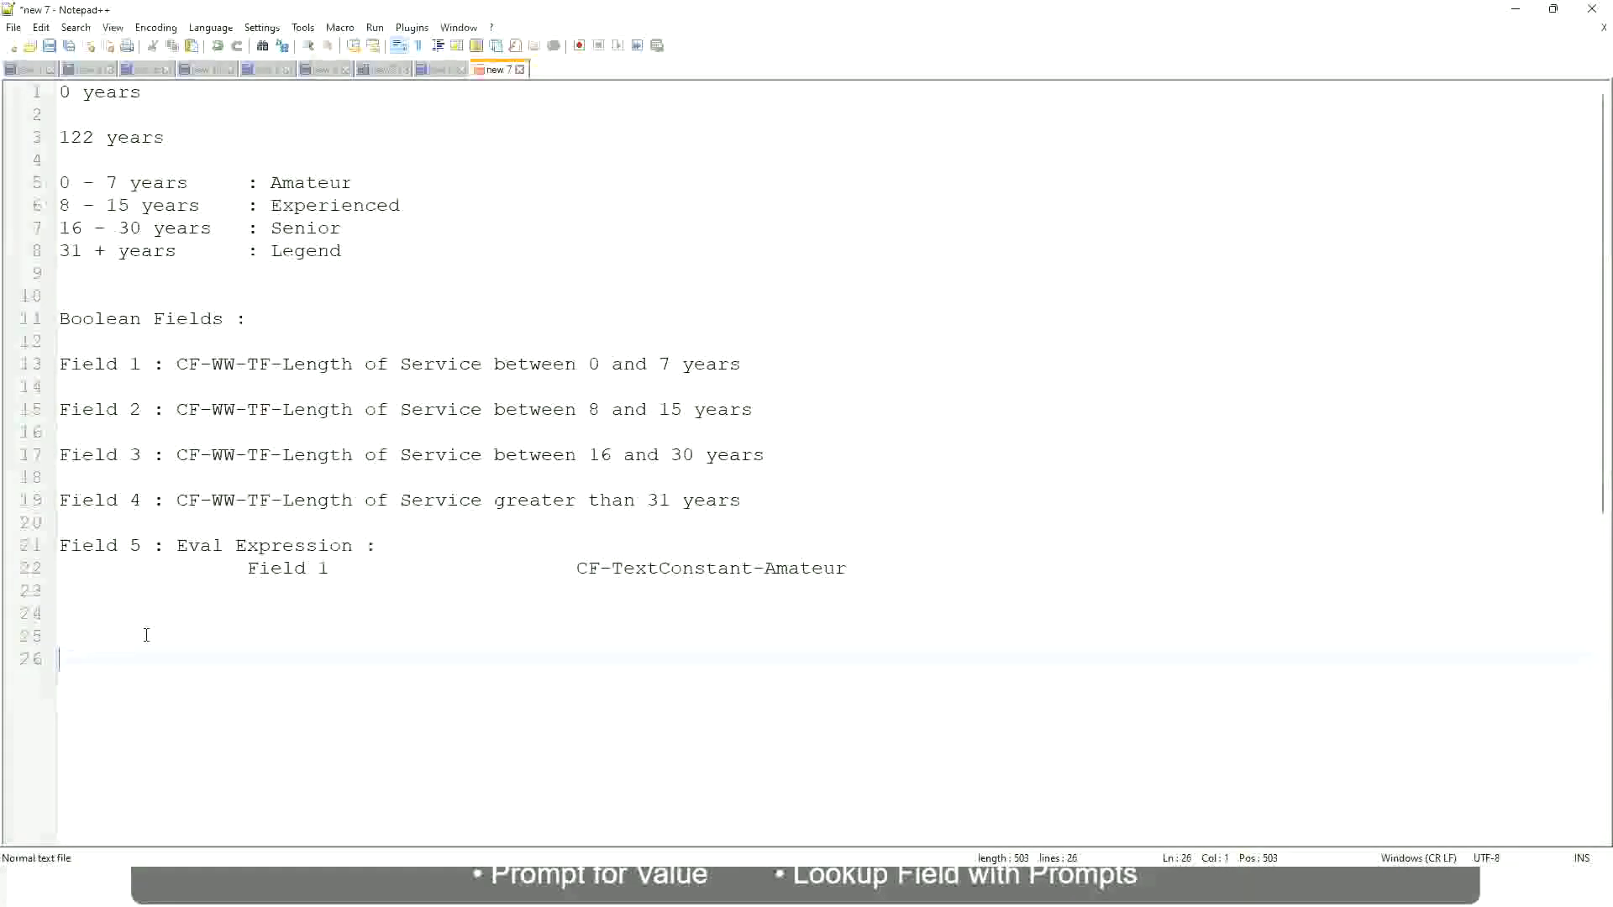
type("10,000 USD")
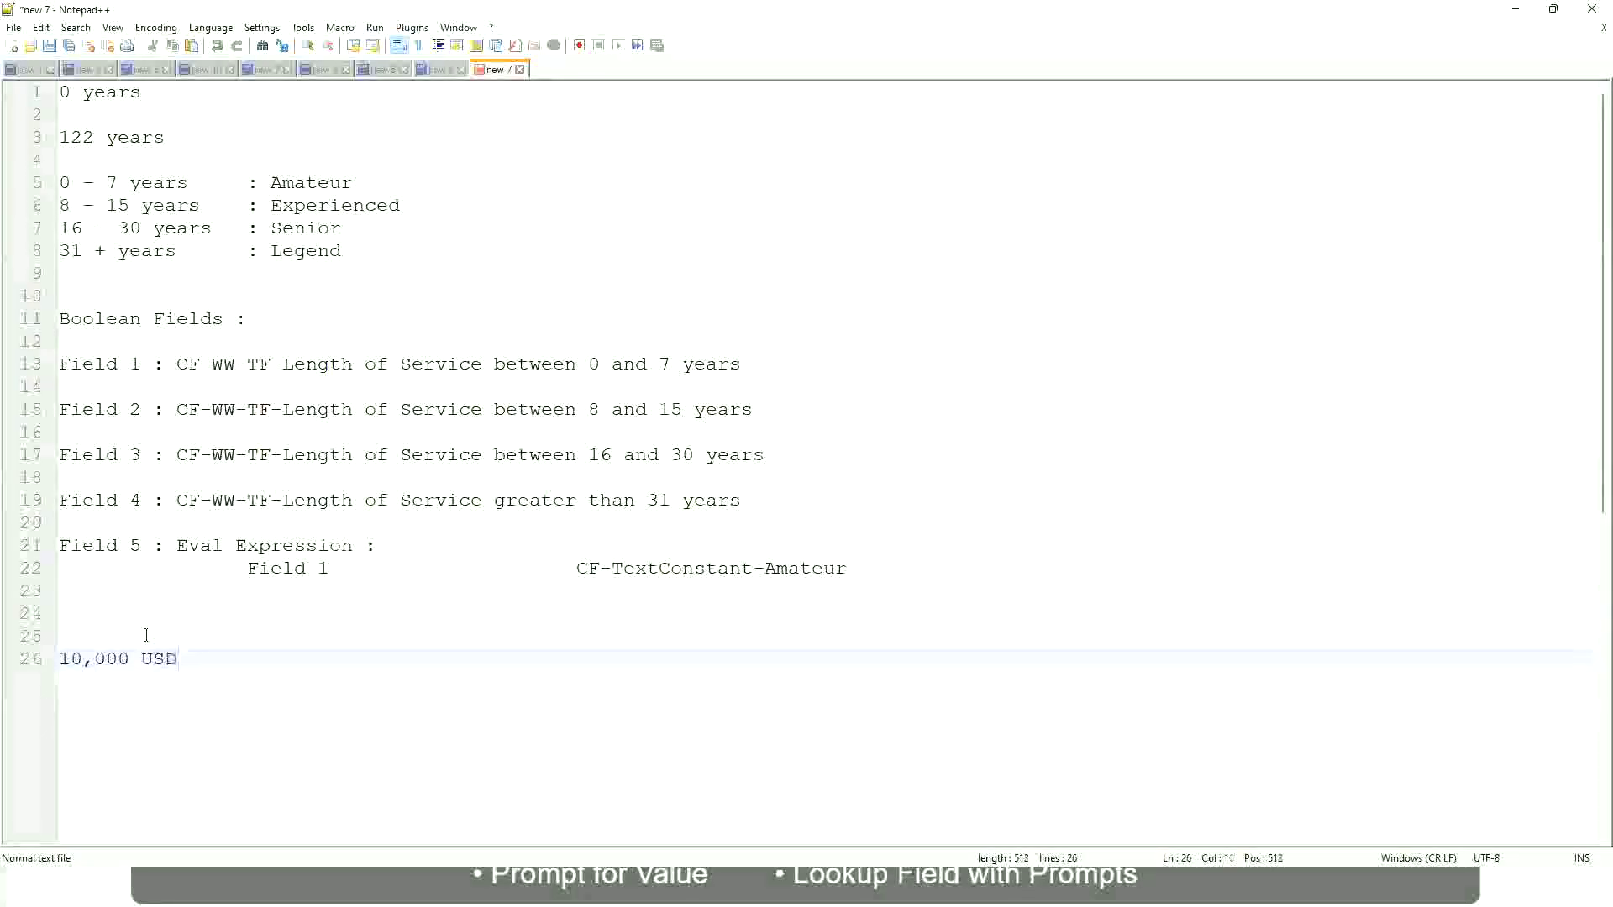
Step: Add "1,000,000 USD" after 10,000 USD on the same line, separated by a wide gap
key("Tab")
key("Tab")
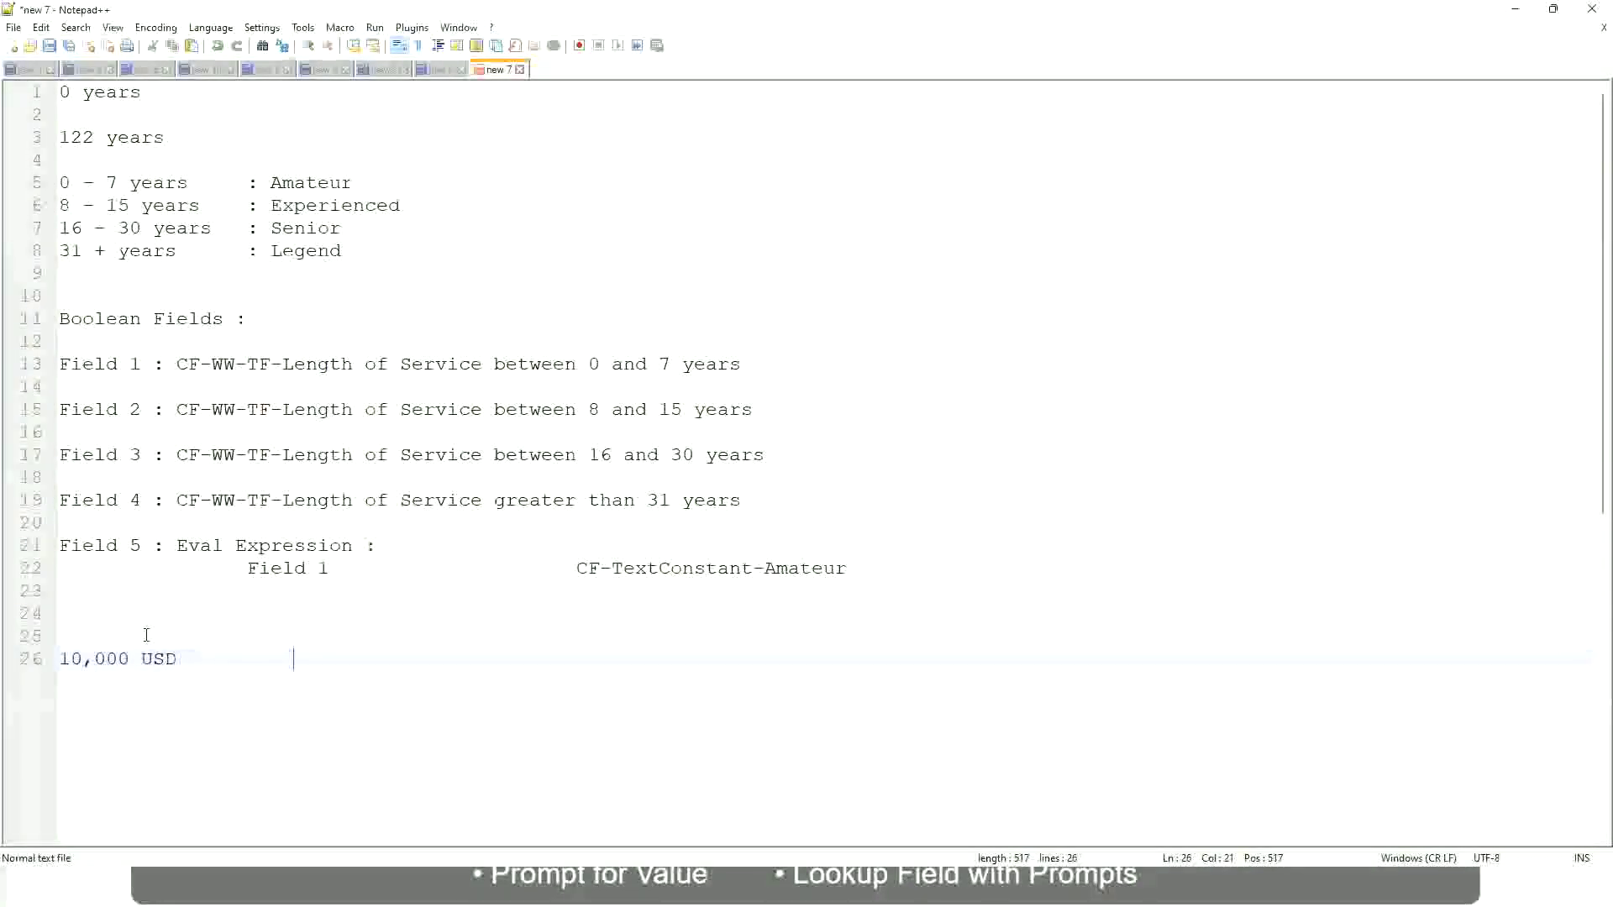
key("Tab")
key("Tab")
type("1,000,000")
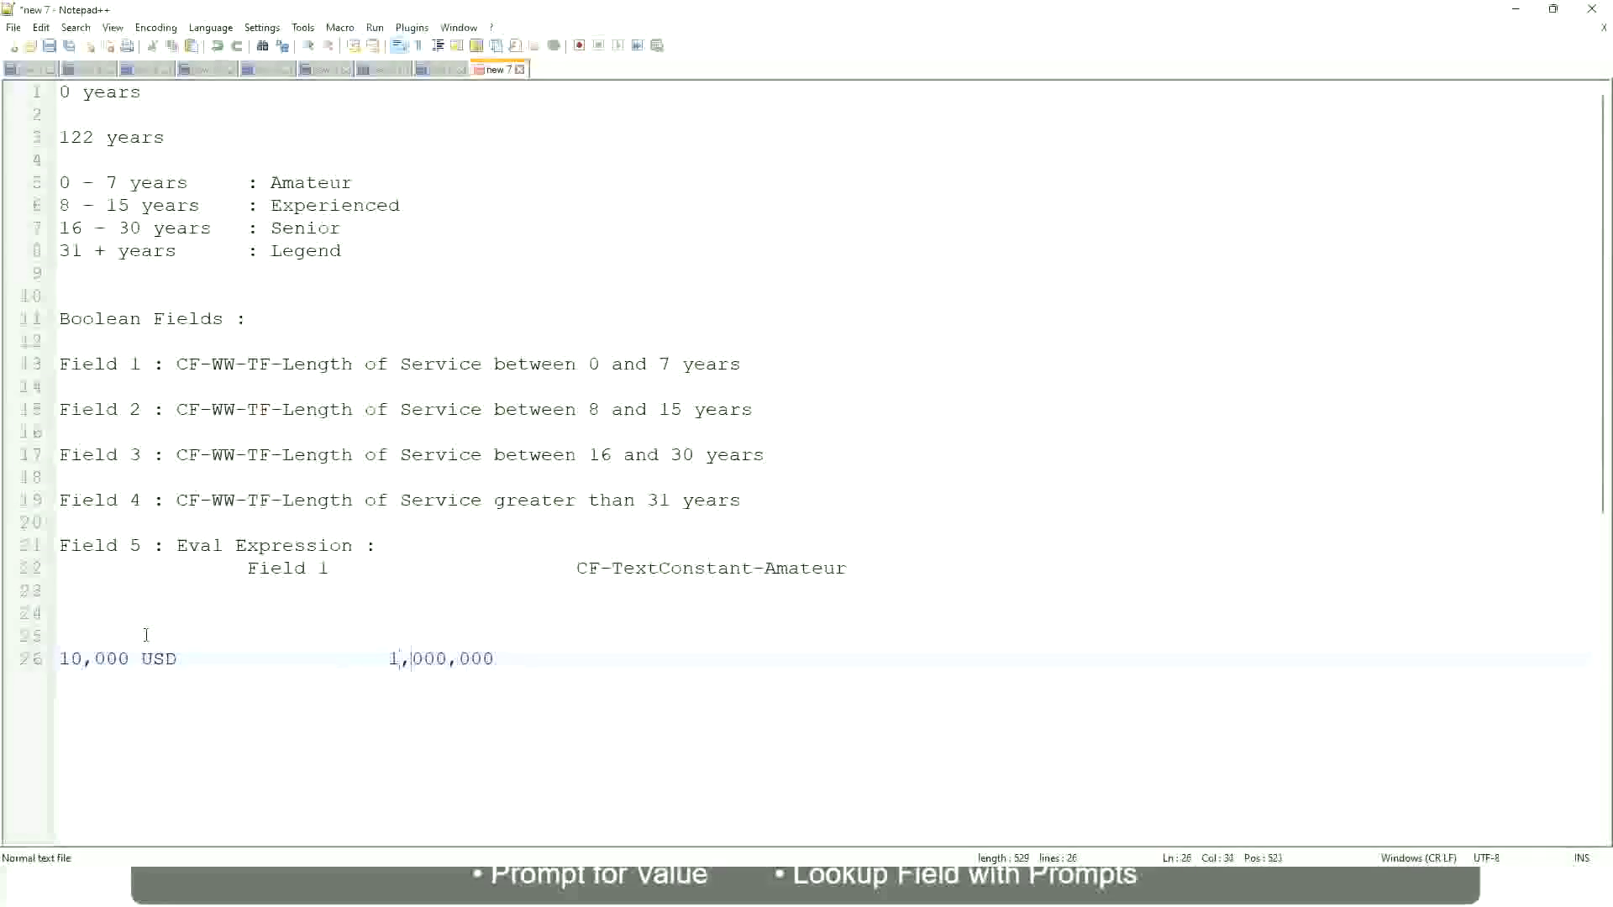
key("Left")
key("Left")
key("Left")
key("End")
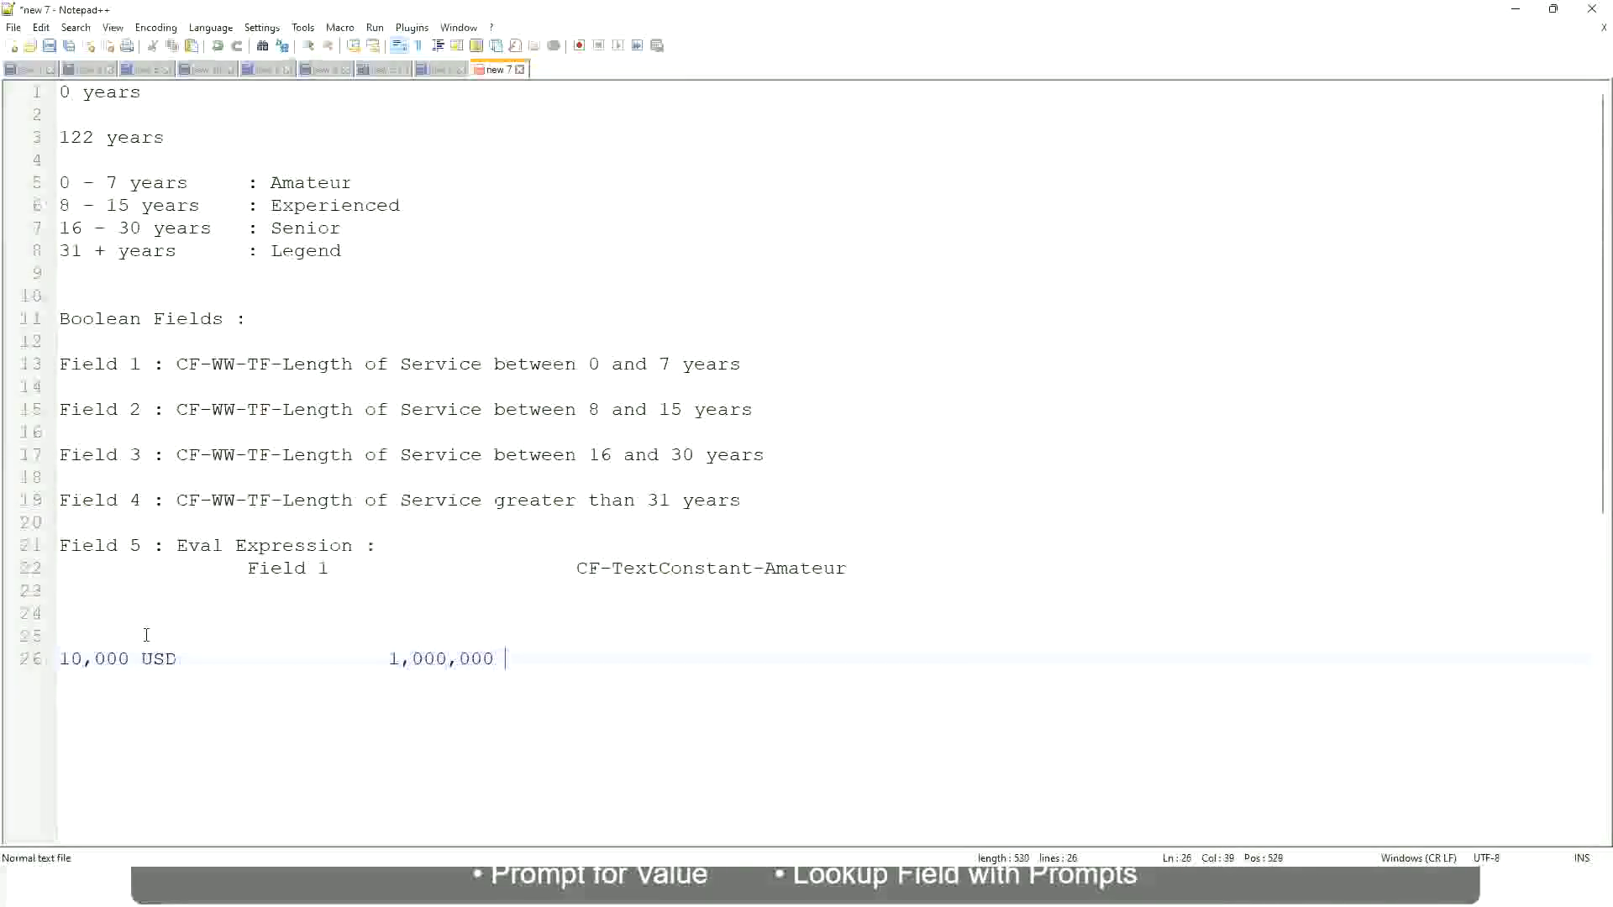
type("USD")
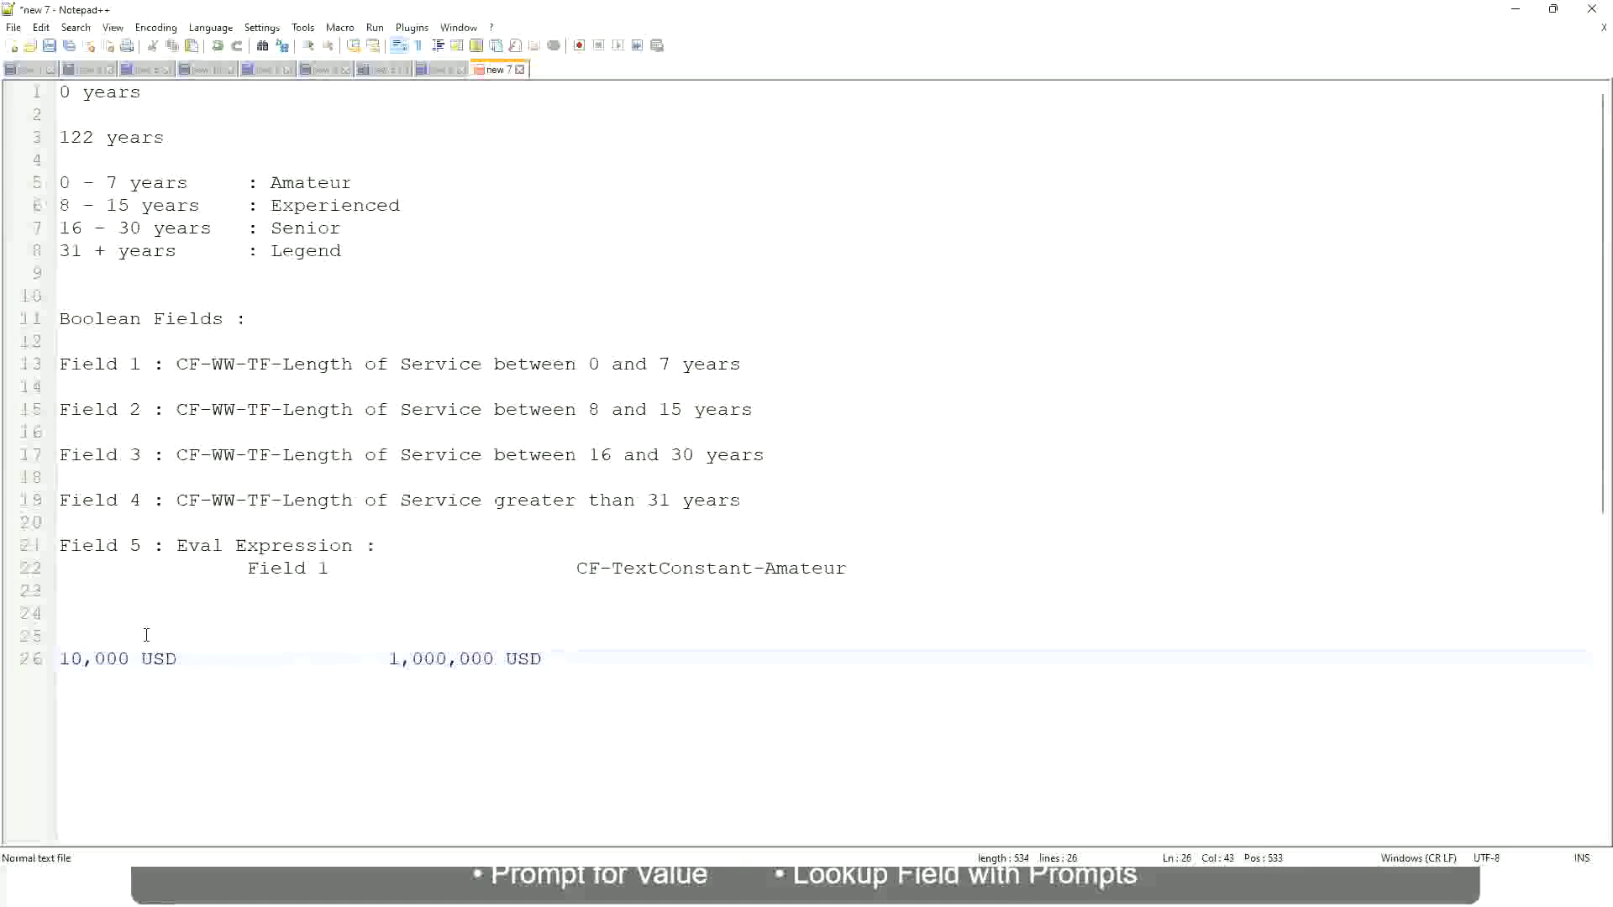
Step: Add the salary band "10 - 50,000 : Low" two lines below the USD range, with a wide gap before the colon
key("Return")
key("Return")
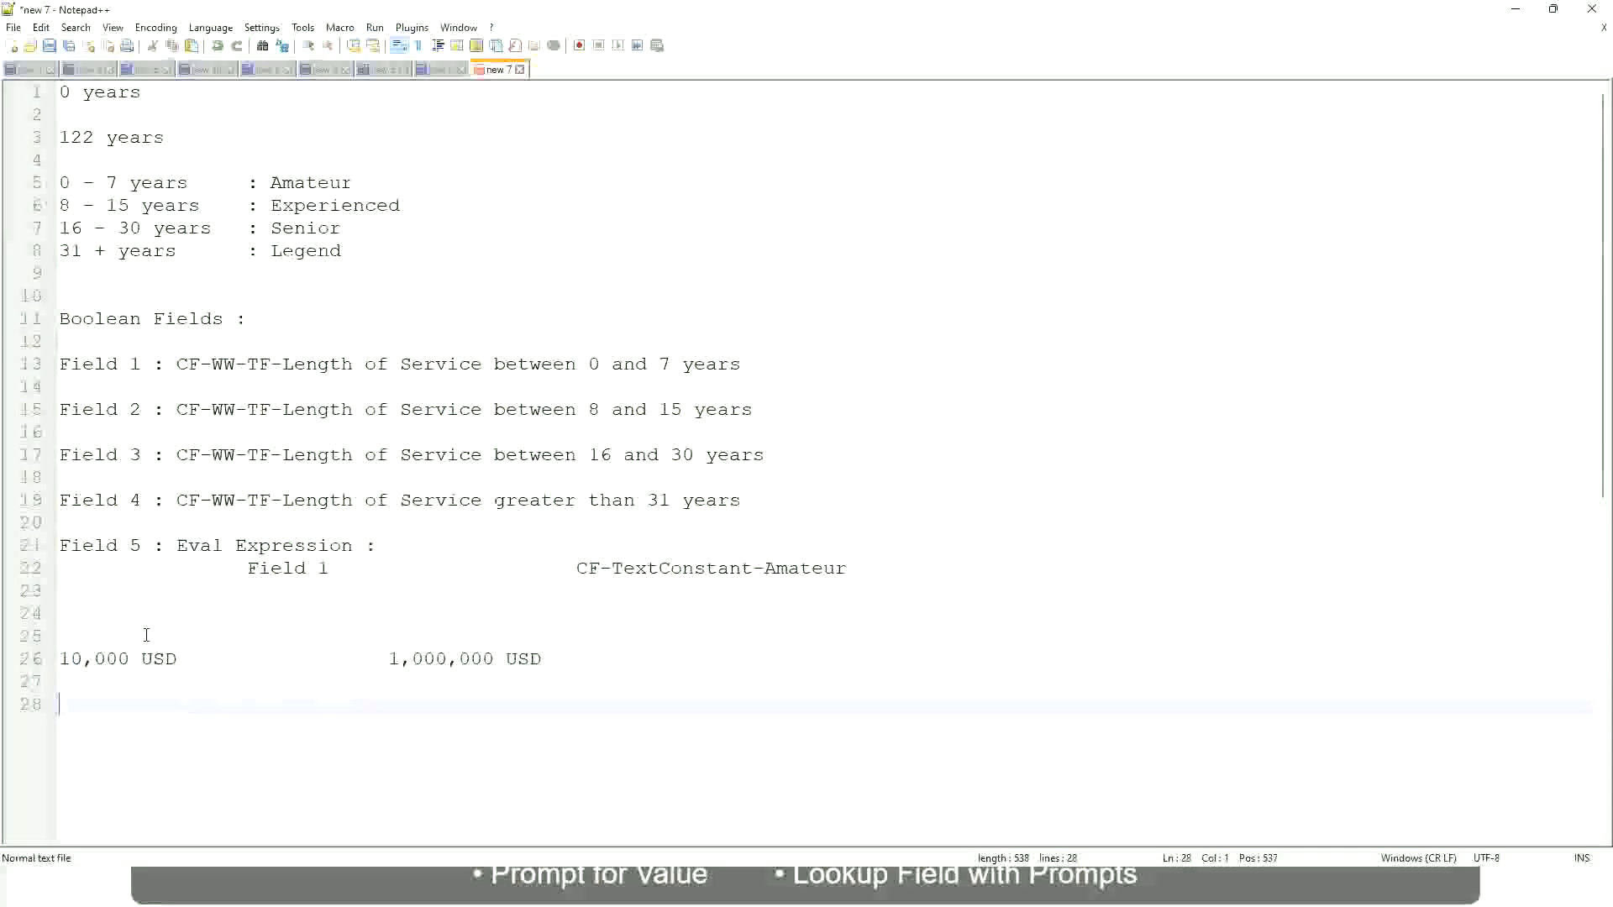
type("10 - 50,000")
key("Tab")
key("Tab")
key("Tab")
key("Tab")
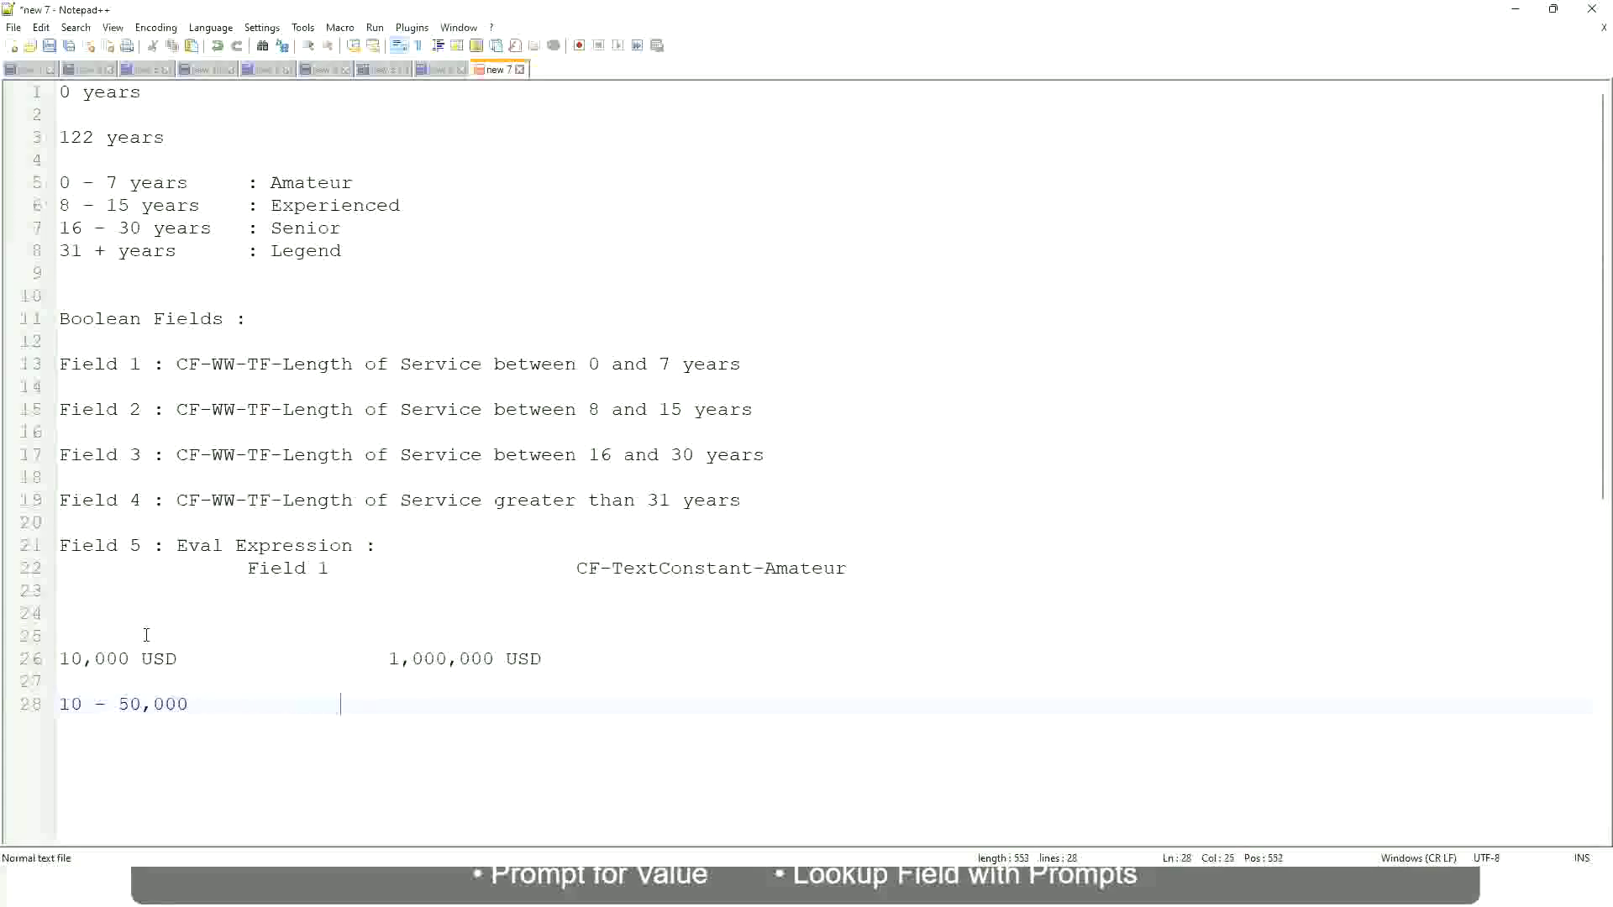
type(": Low")
Step: Add the band "50,001 - 150,000 : Medium" directly under the Low band, aligning its label with the one above
key("Return")
key("Return")
key("Up")
type("5")
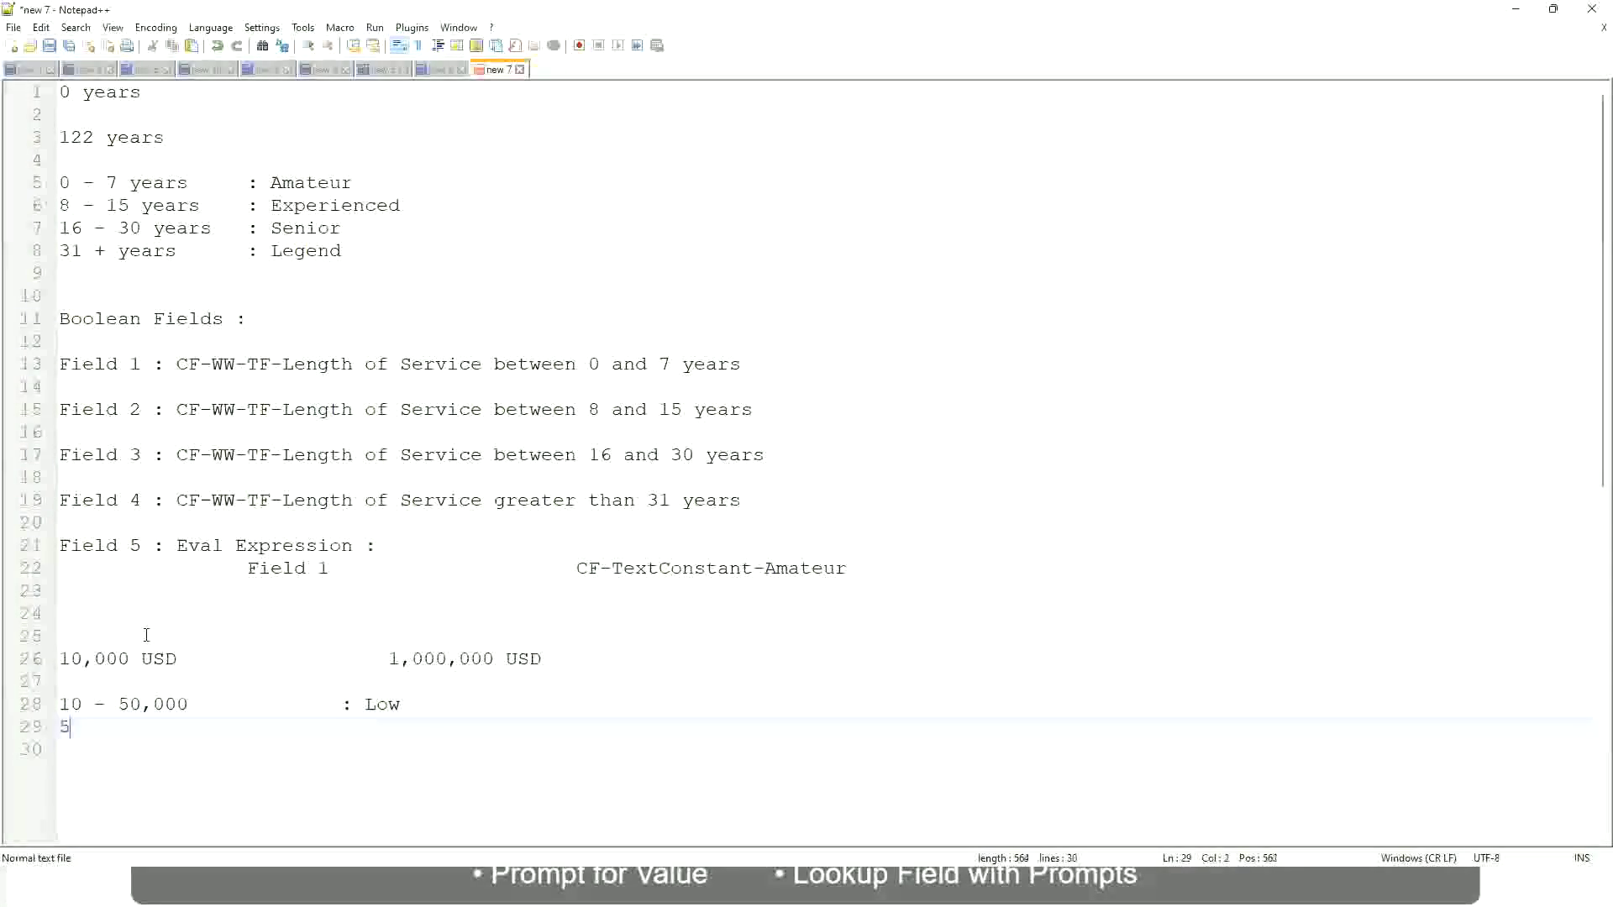
type("0,001 ")
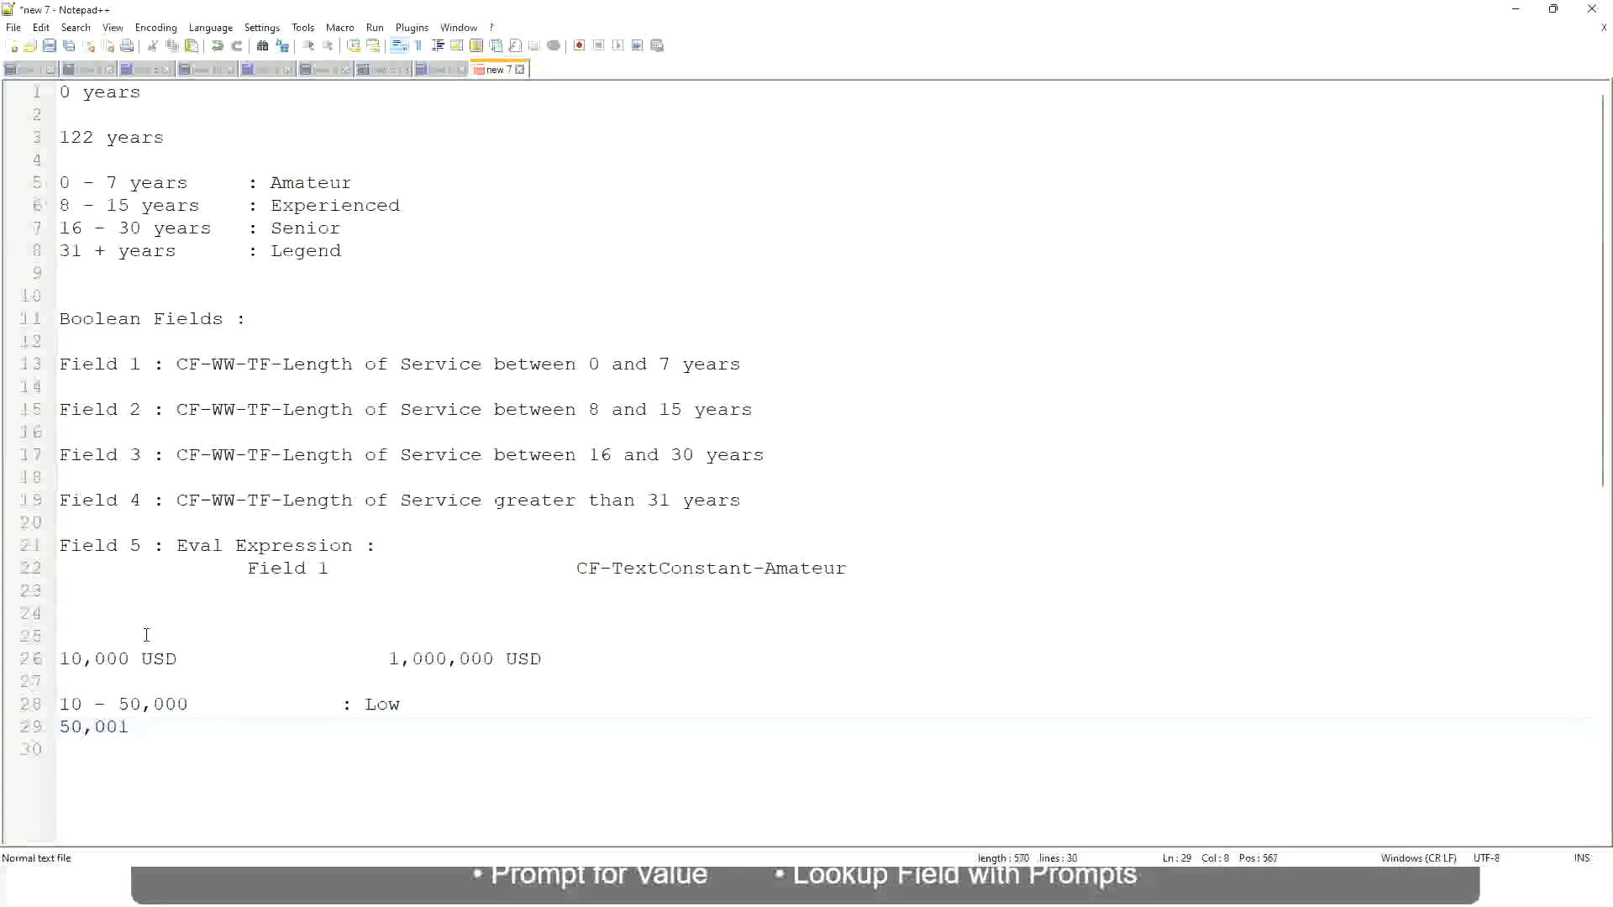
type("- 150,000")
key("Tab")
key("Tab")
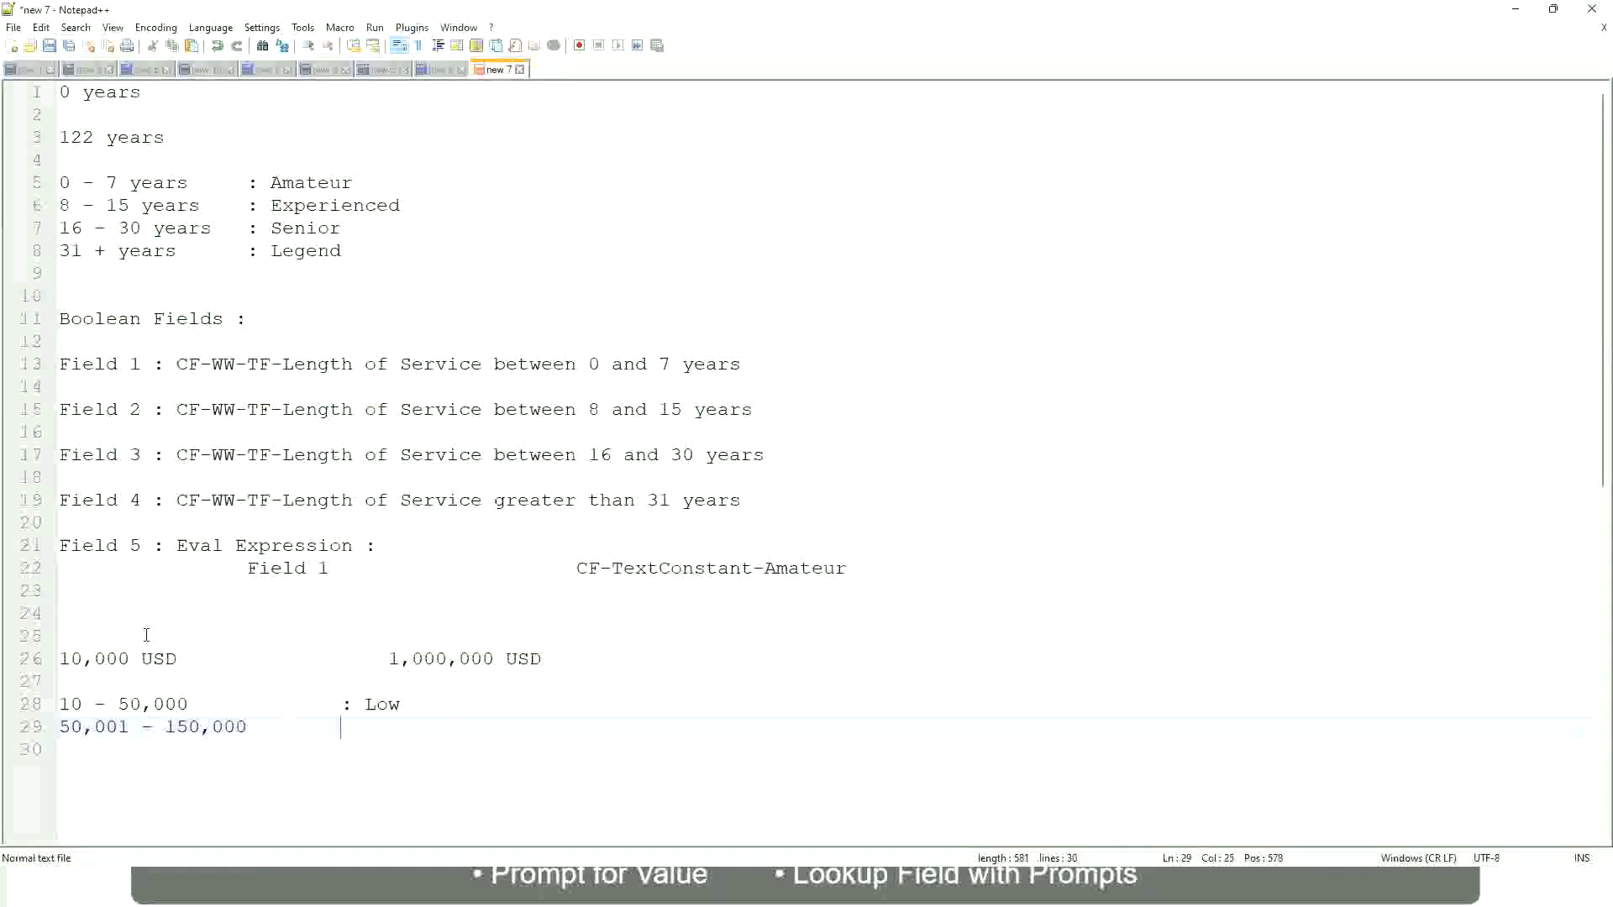
type(": Medi")
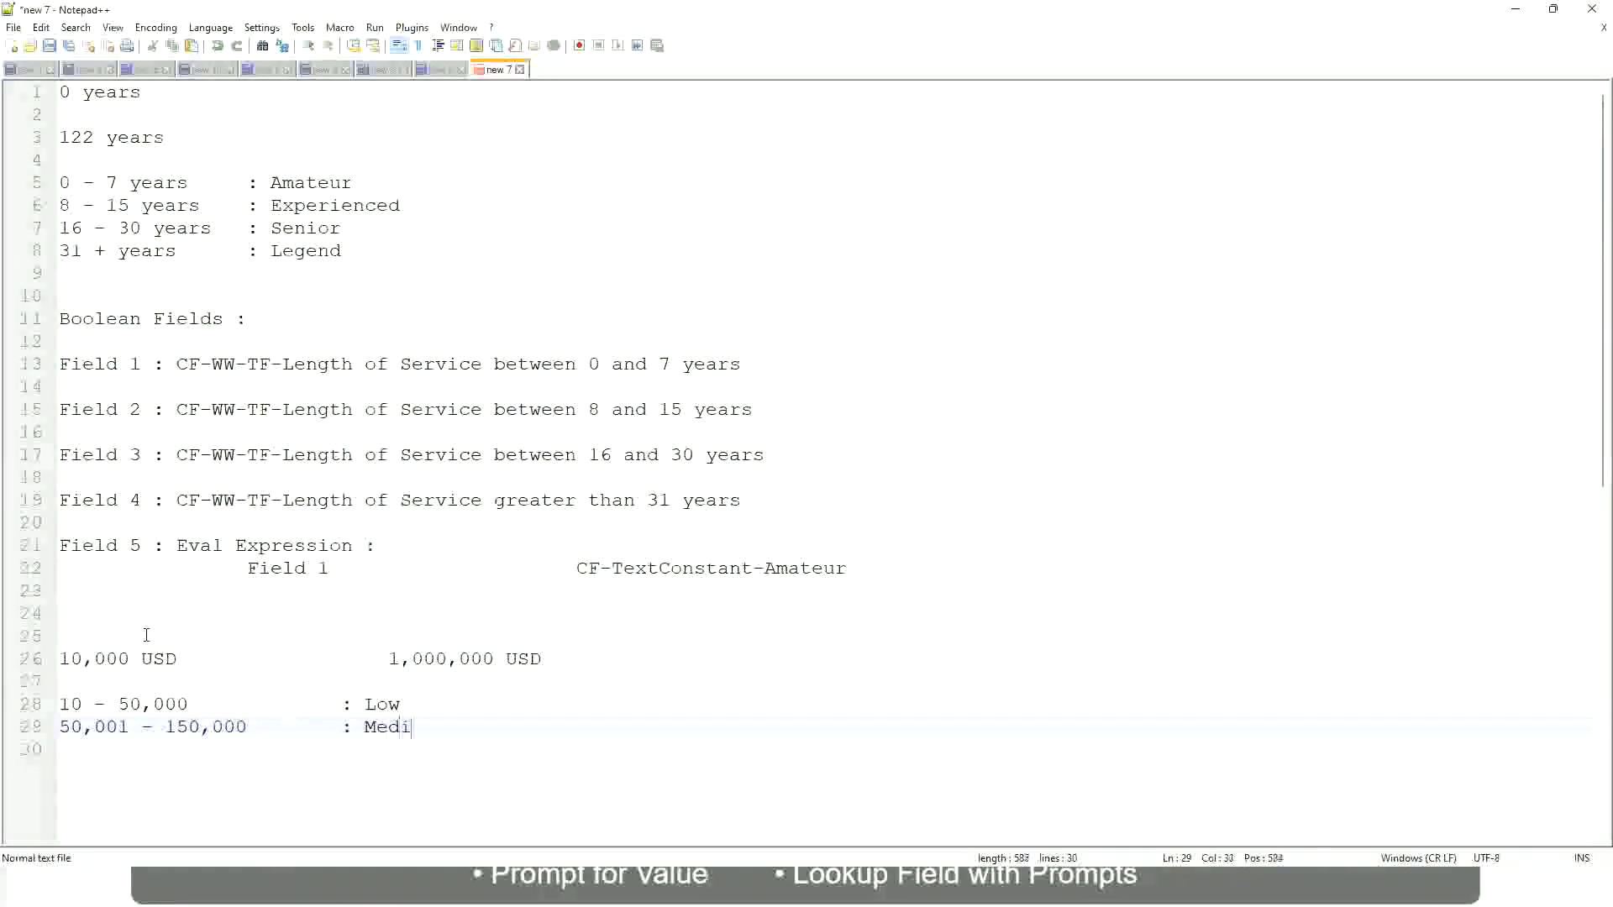
type("um")
Step: Add the band "> 150,000 : High" under the Medium band, with its label aligned to the others
key("Return")
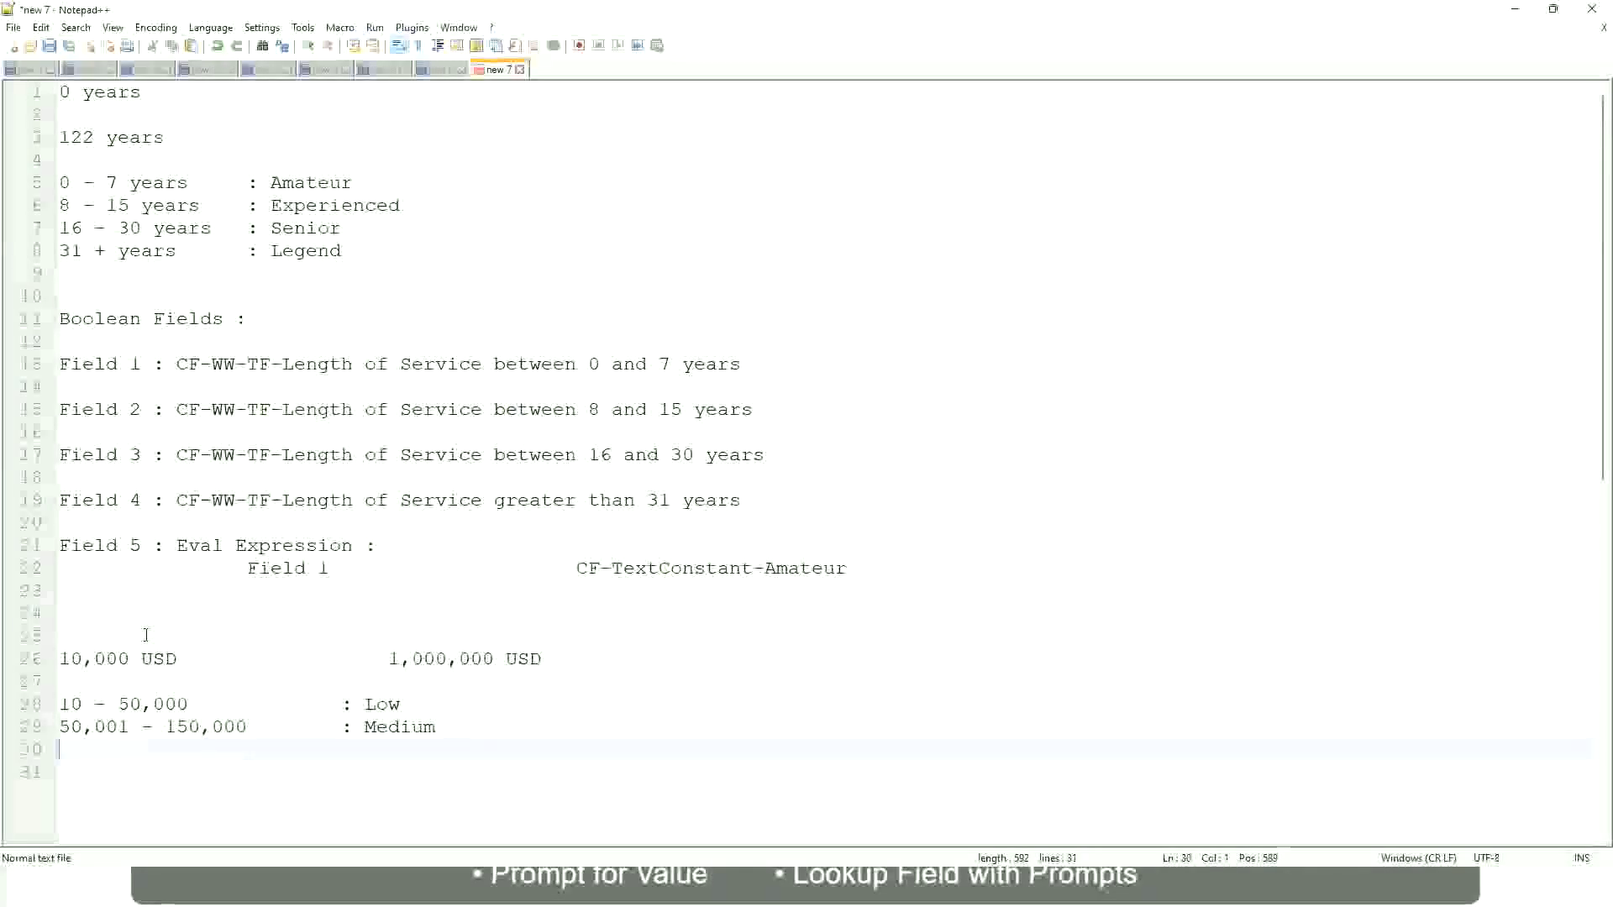
type("> 150,000")
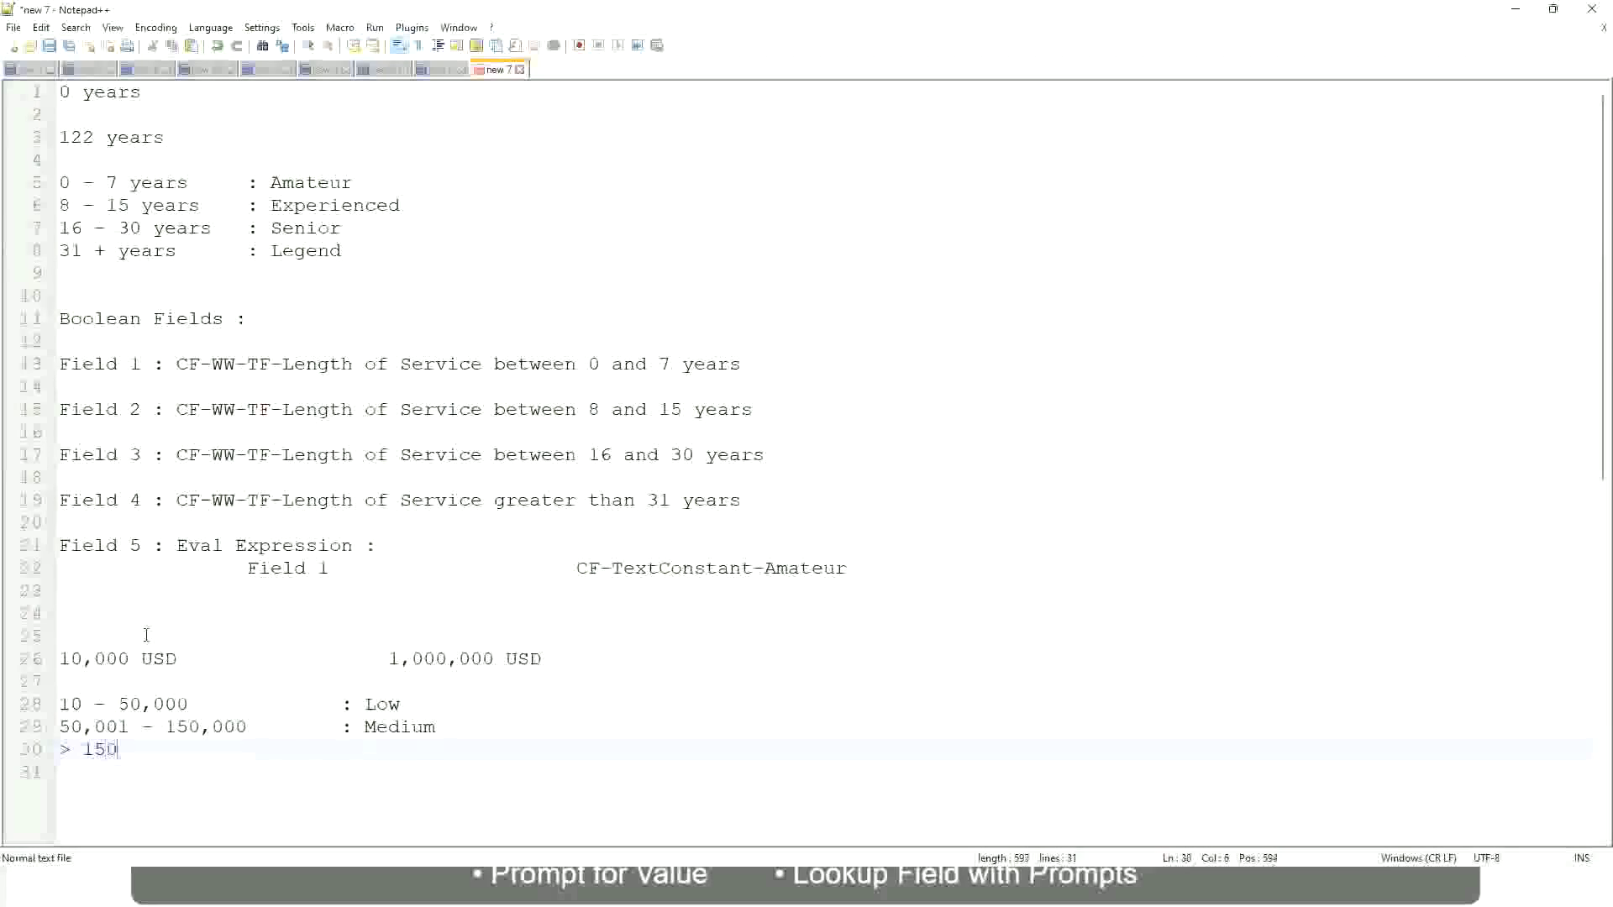
key("Tab")
key("Tab")
key("Tab")
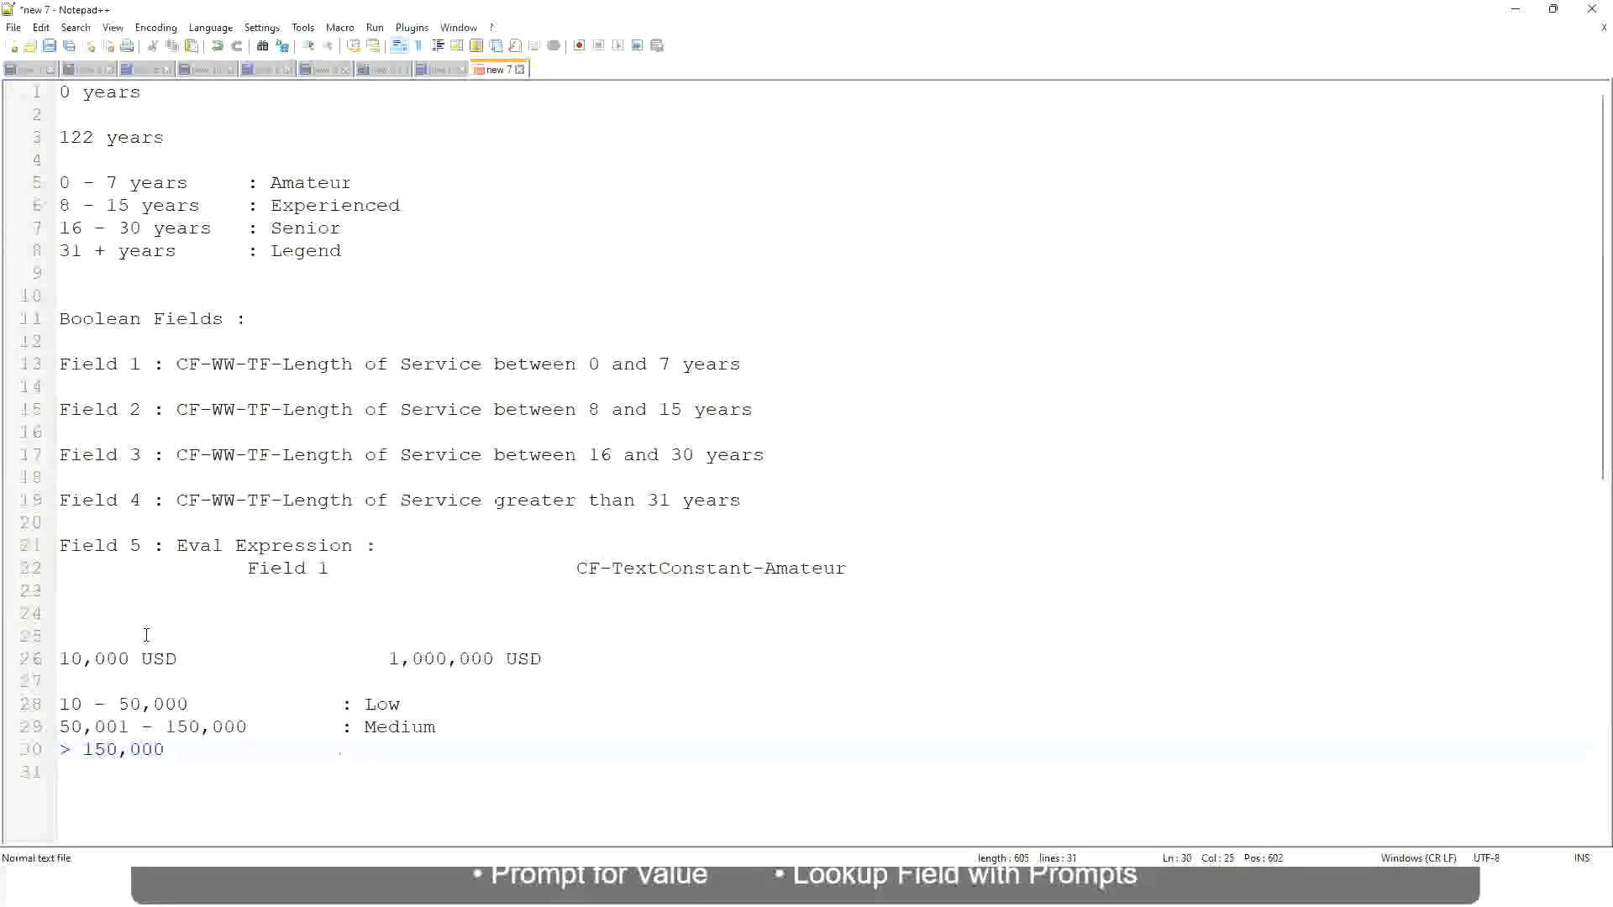
type(": High")
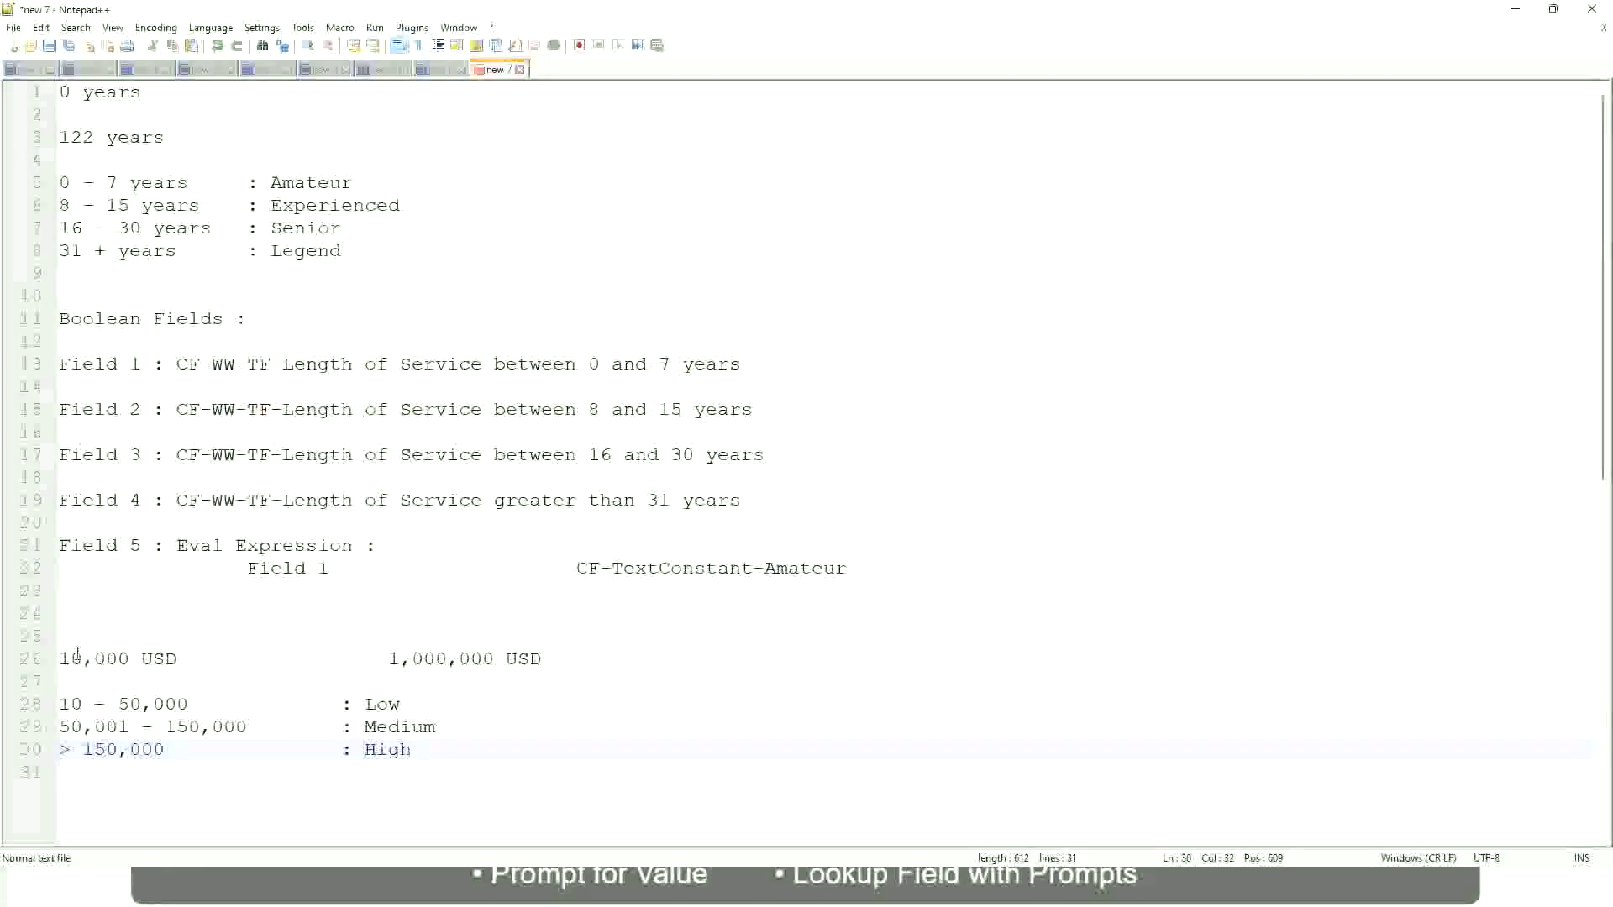
Step: Review the 10,000 to 1,000,000 USD salary range against the Low, Medium and High bands in the notes
left_click(52, 658)
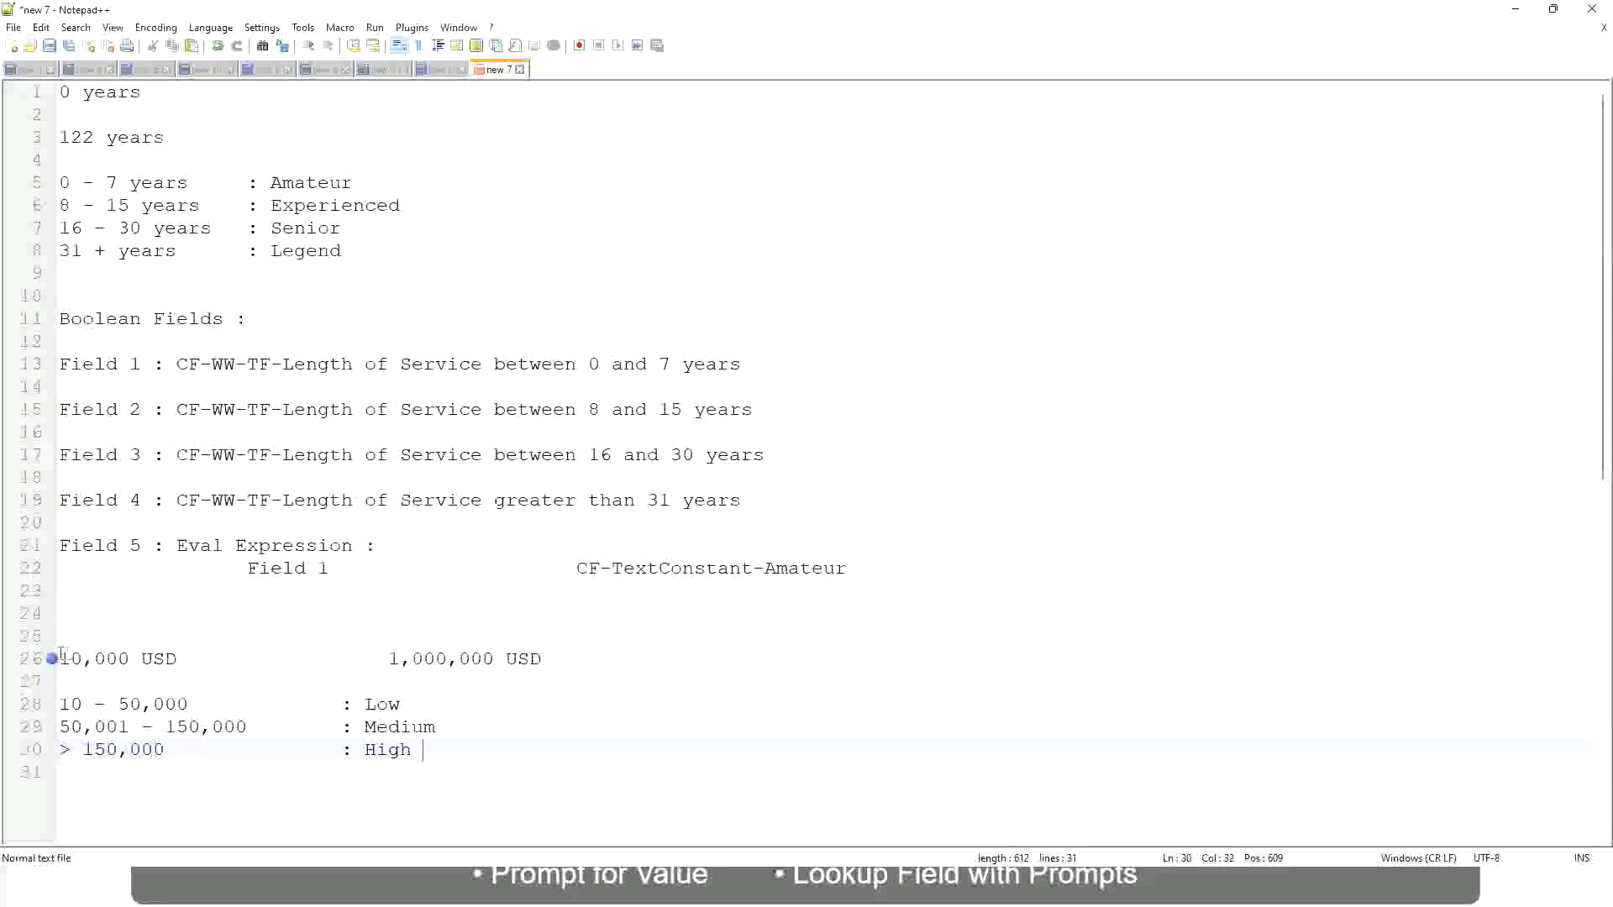
left_click(70, 657)
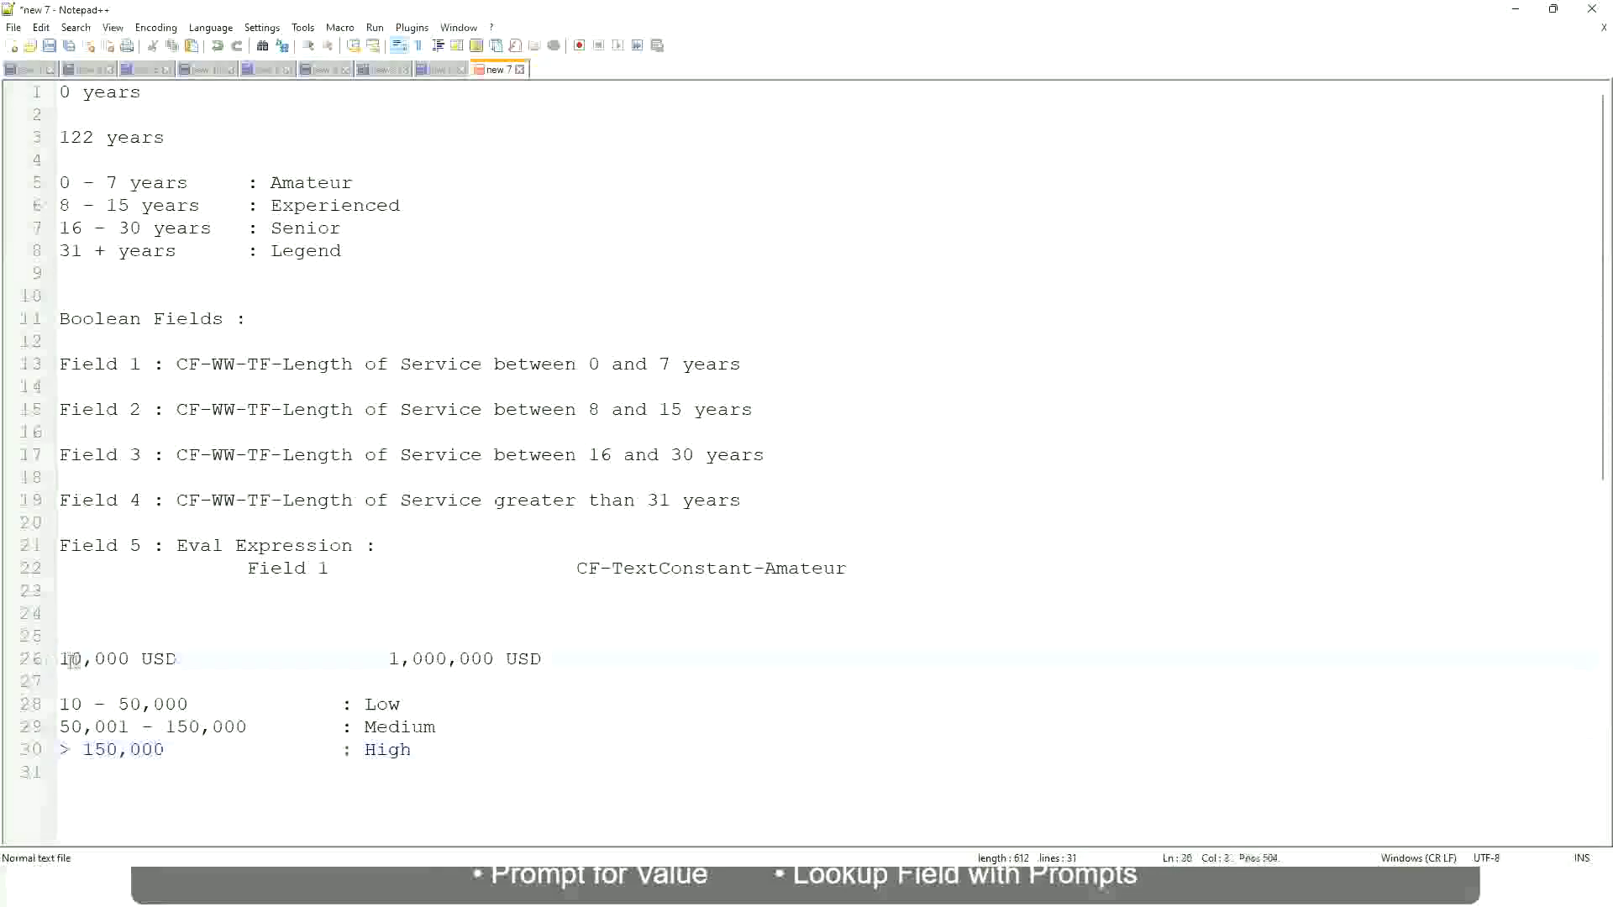
double_click(481, 659)
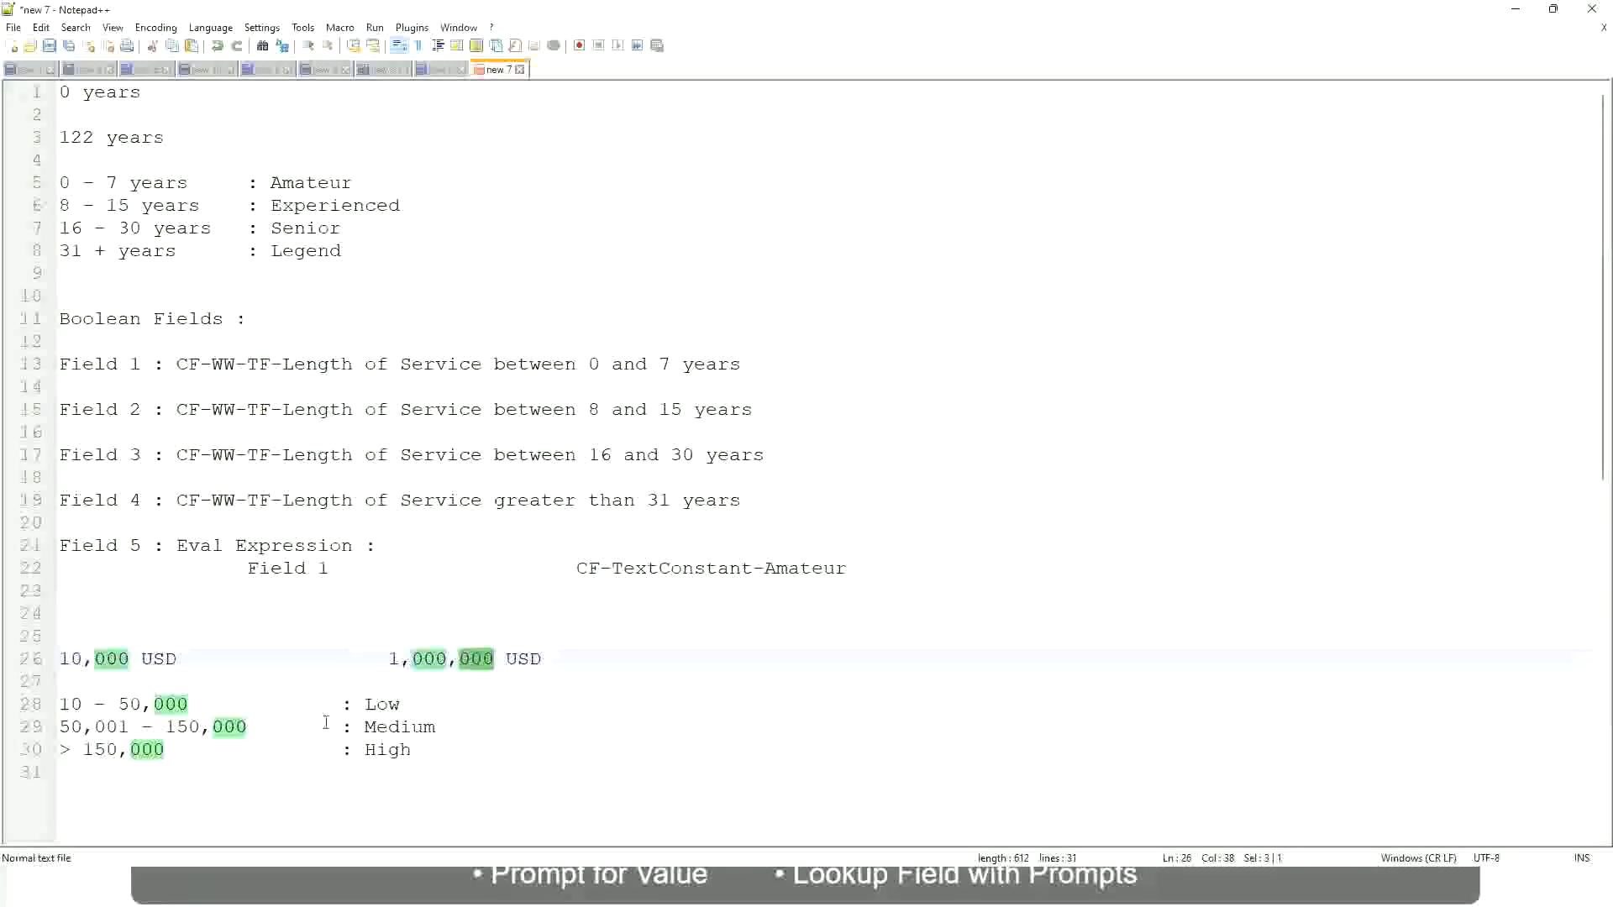
left_click(294, 728)
left_click(52, 659)
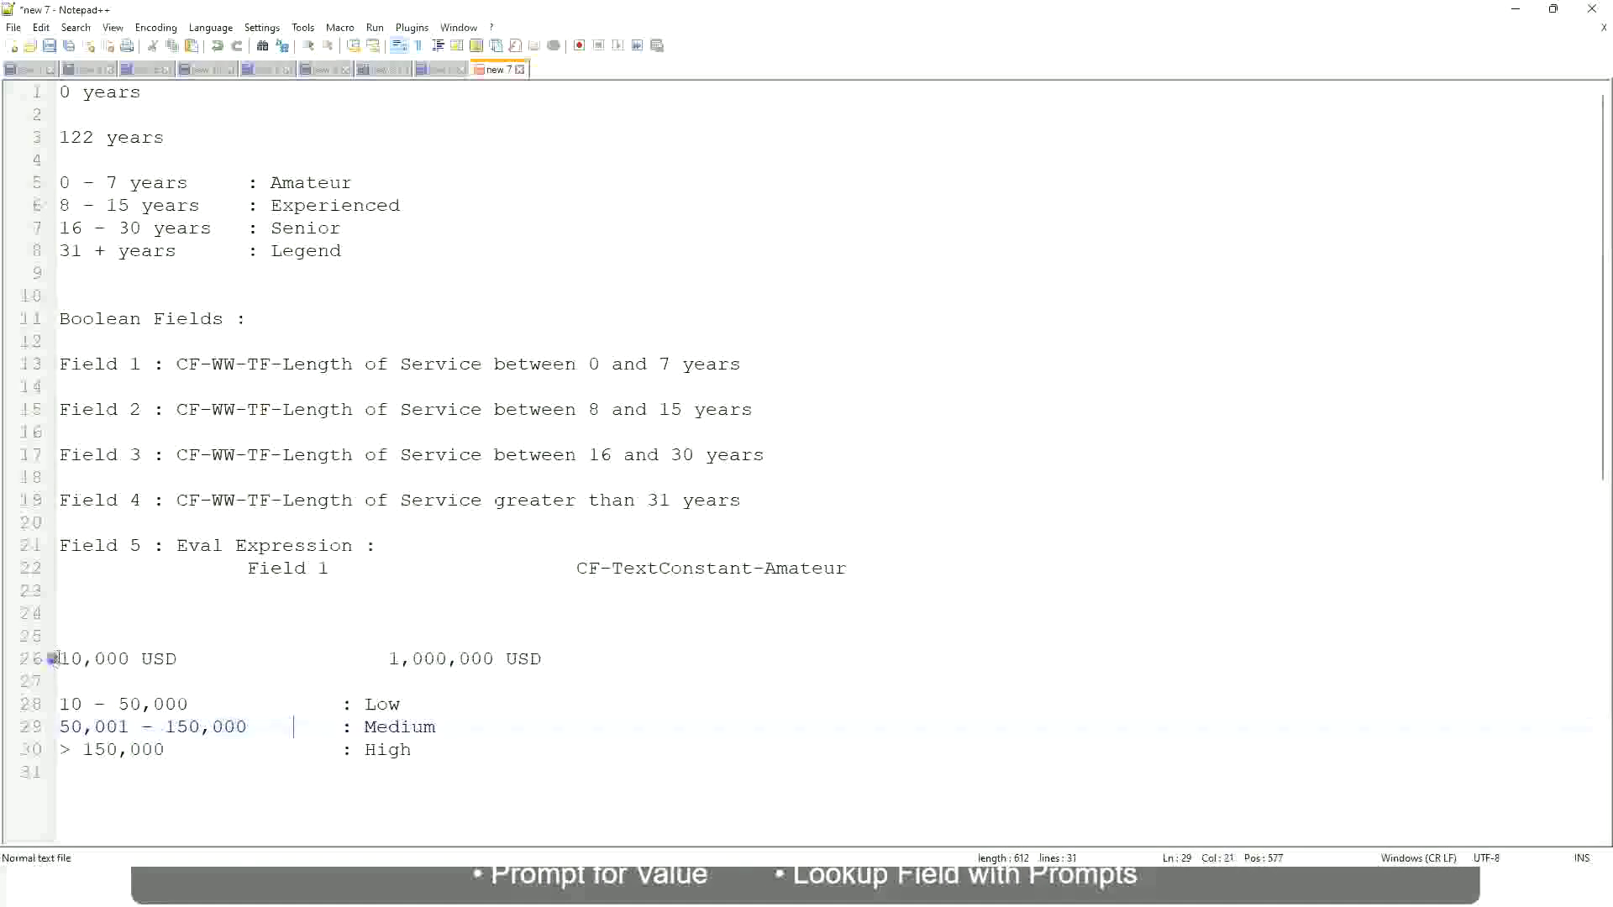
left_click(496, 660)
left_click(395, 709)
left_click(392, 749)
left_click(413, 746)
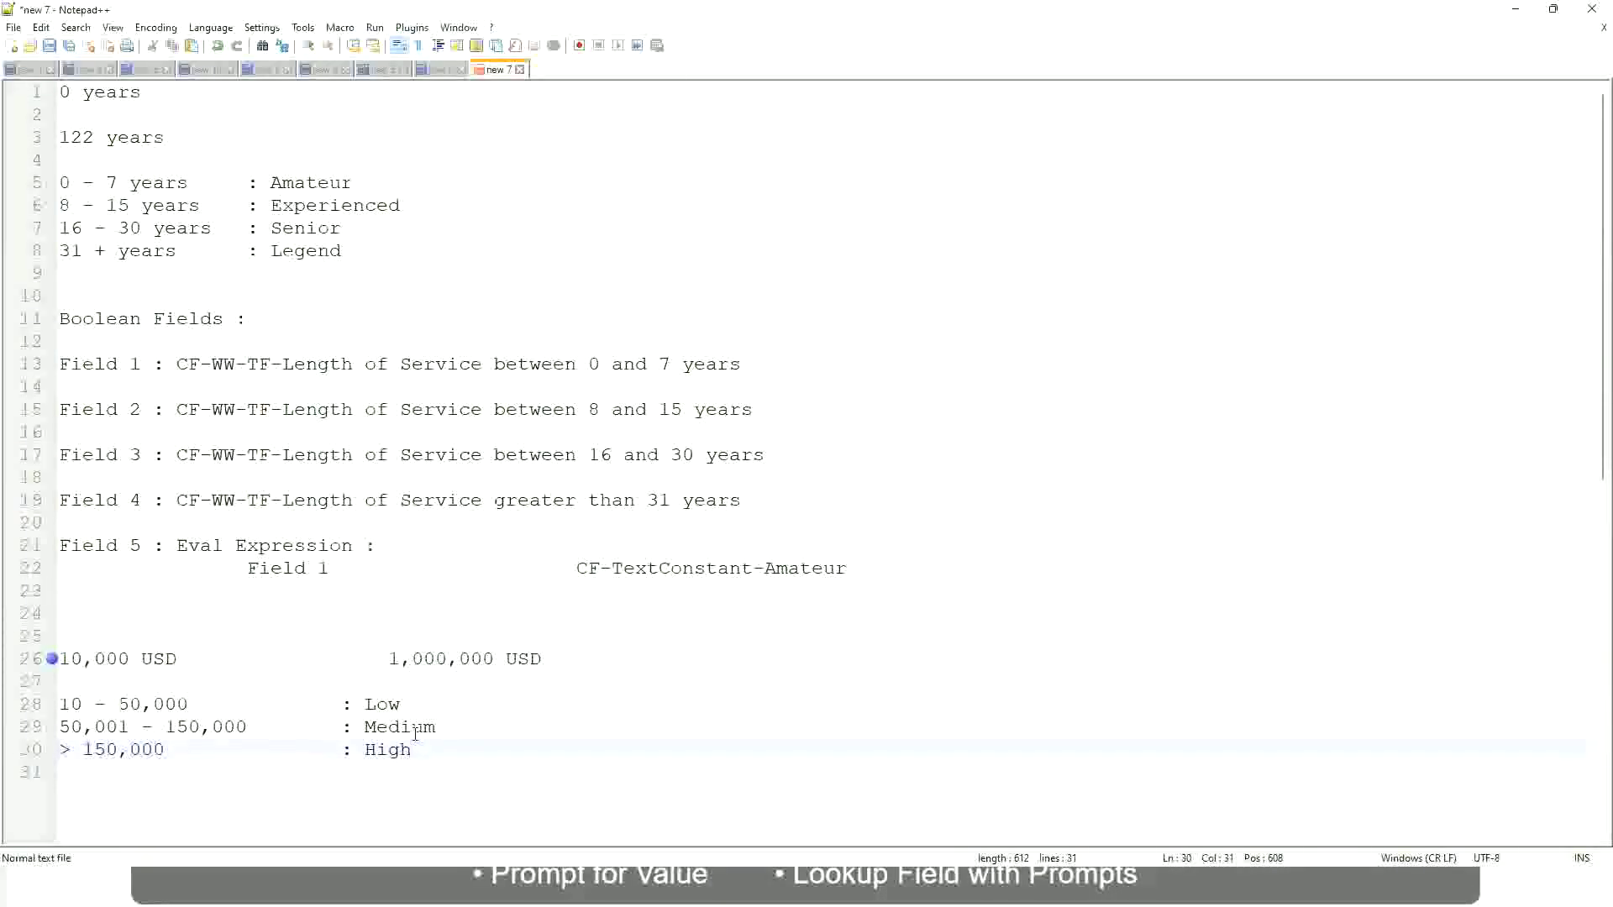